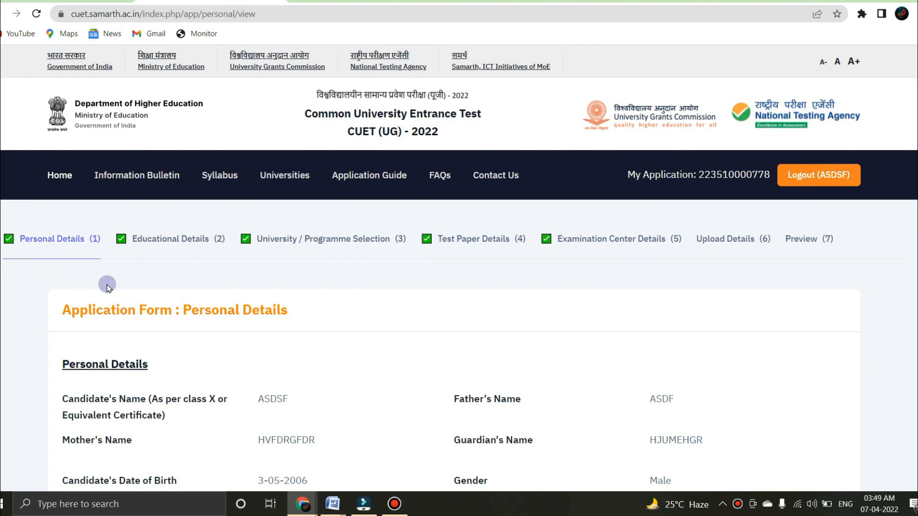
Step: Scroll through the current application page to review its details
scroll(111, 292, "down", 4)
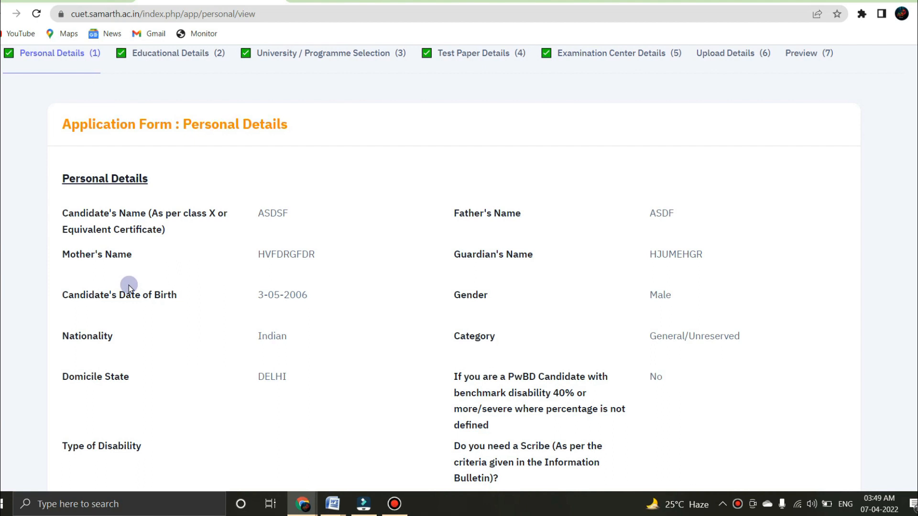
scroll(129, 287, "down", 1)
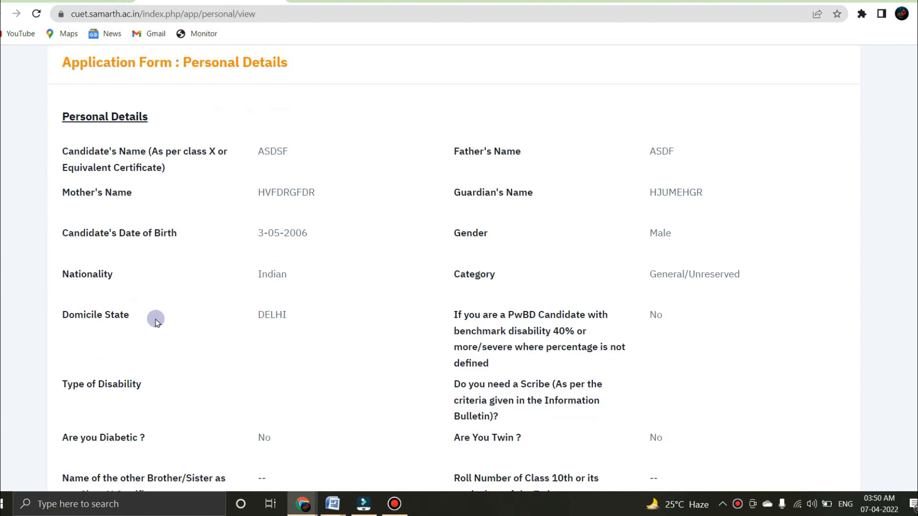
scroll(154, 320, "down", 2)
scroll(286, 255, "up", 1)
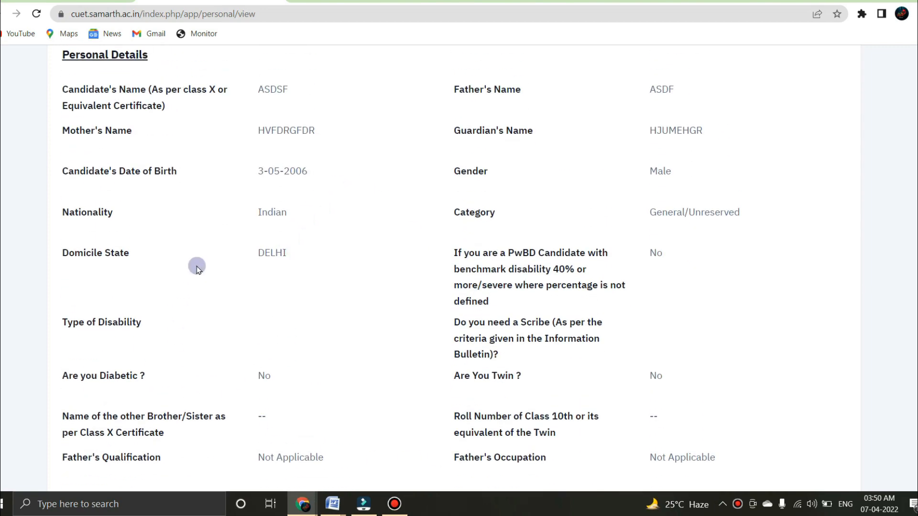
scroll(184, 329, "down", 2)
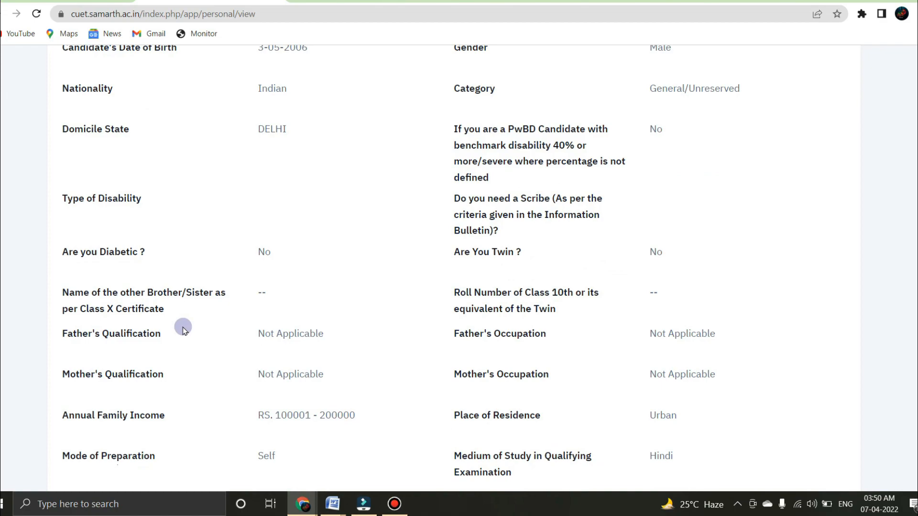
scroll(183, 330, "down", 11)
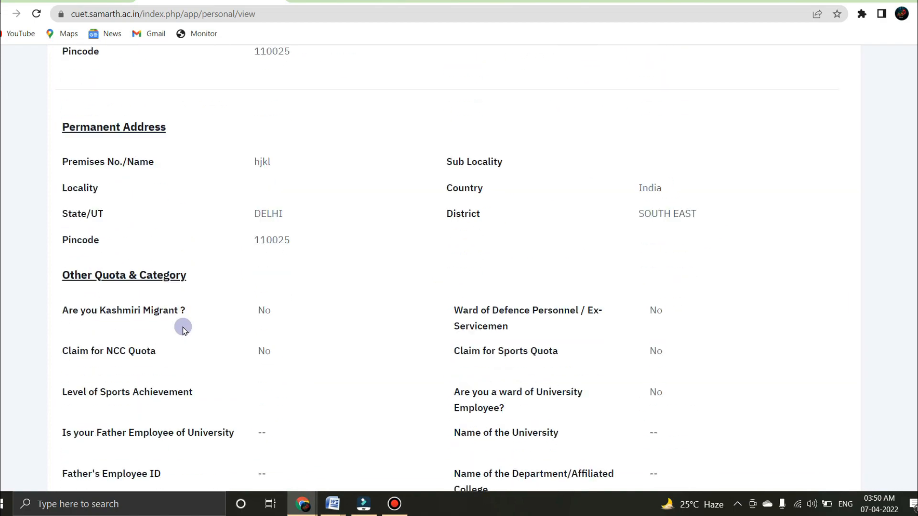
scroll(183, 329, "down", 6)
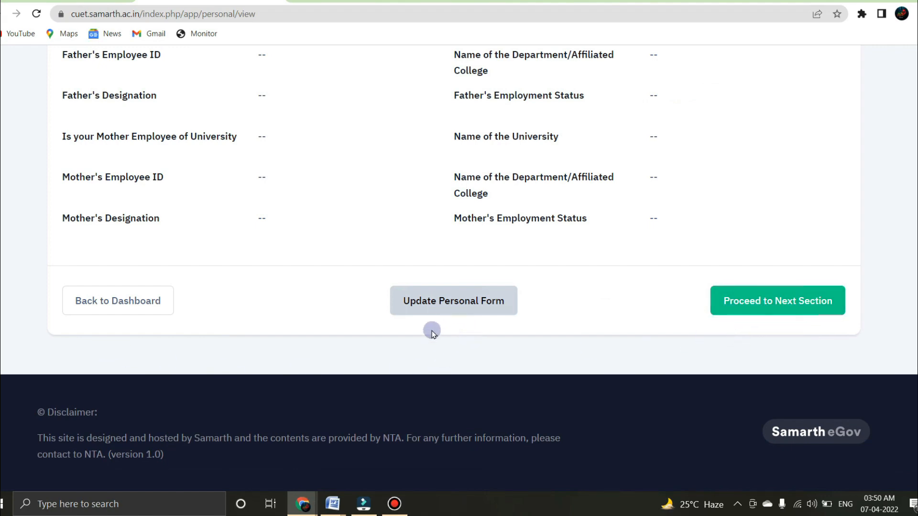
scroll(434, 329, "up", 6)
scroll(439, 331, "up", 20)
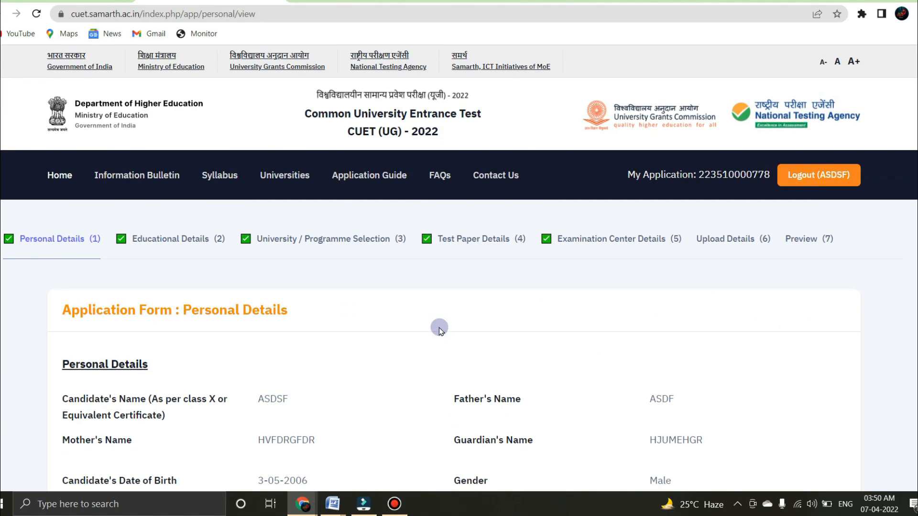
Step: Open Educational Details (section 2) and review the Xth and XIIth results
left_click(162, 239)
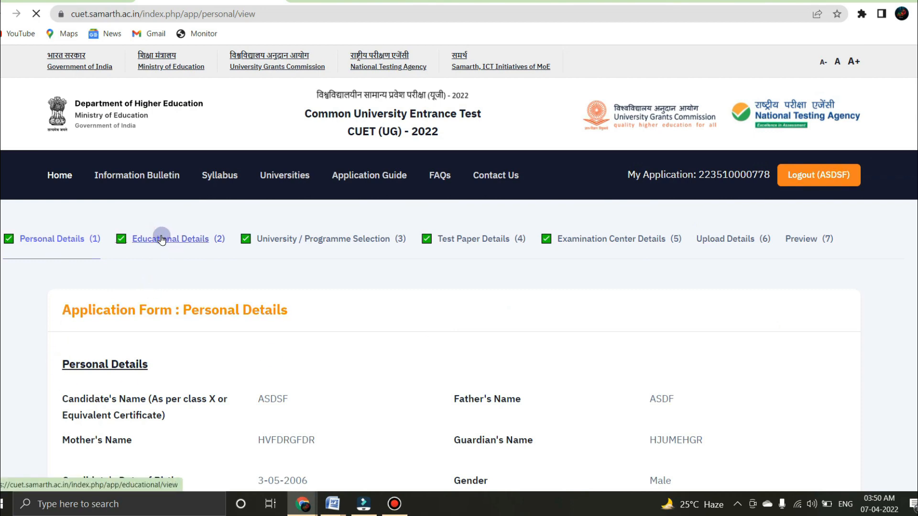
scroll(348, 306, "down", 4)
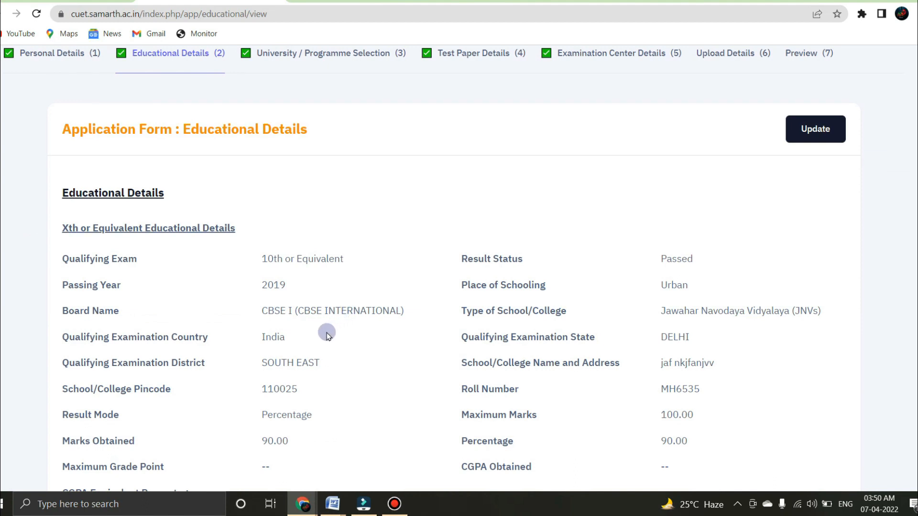
scroll(317, 340, "down", 1)
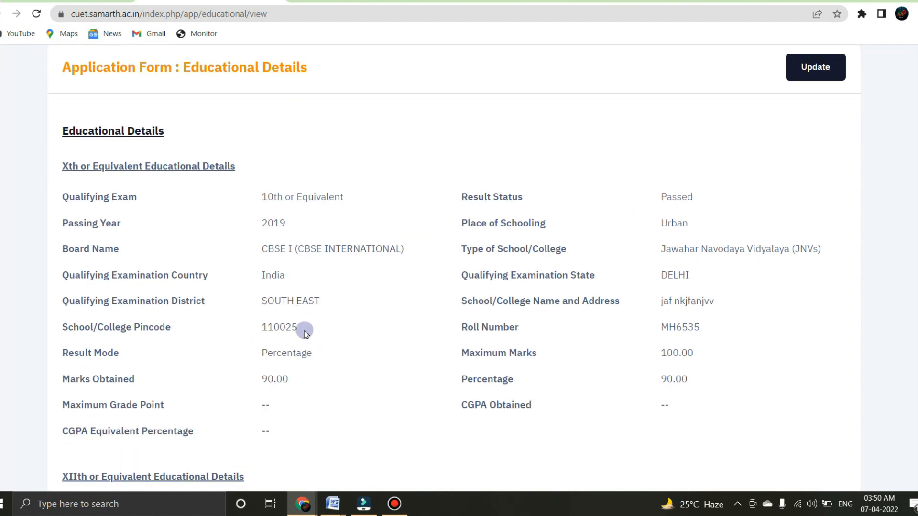
scroll(307, 335, "down", 4)
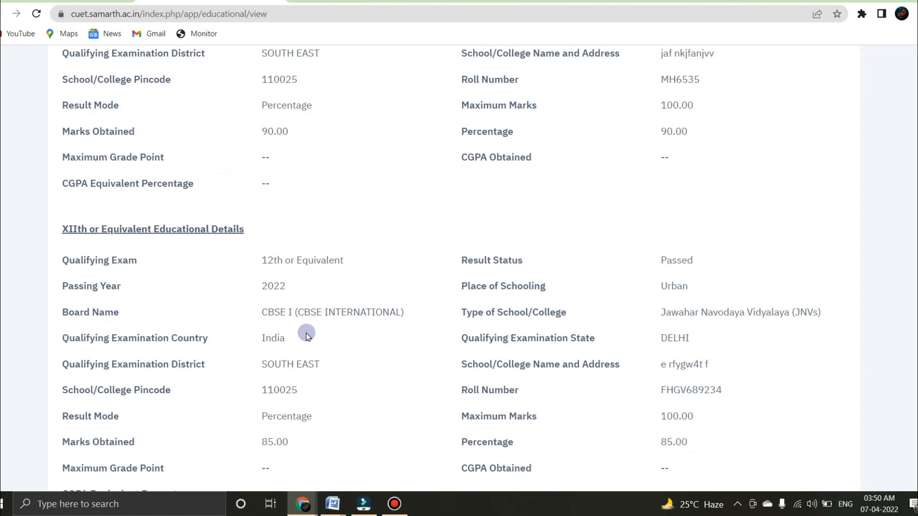
scroll(306, 335, "down", 3)
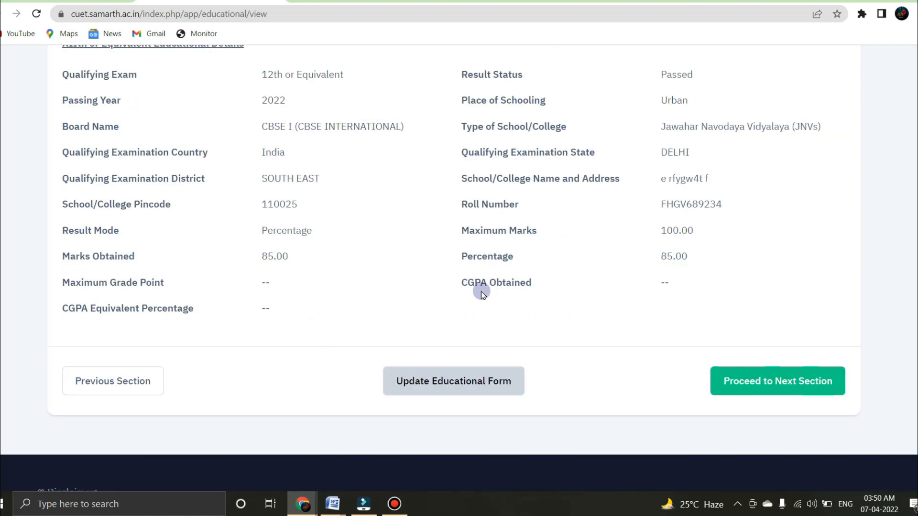
scroll(563, 262, "up", 5)
scroll(564, 263, "up", 6)
scroll(563, 263, "down", 5)
scroll(564, 263, "up", 5)
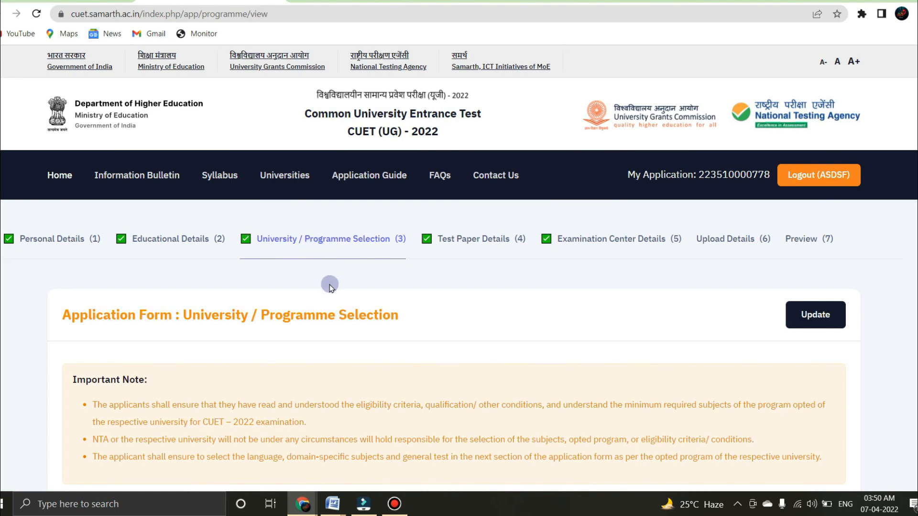
Step: Scroll to the selection table showing Jamia Millia Islamia's B.A.(Hons) Hindi programme
scroll(329, 285, "down", 5)
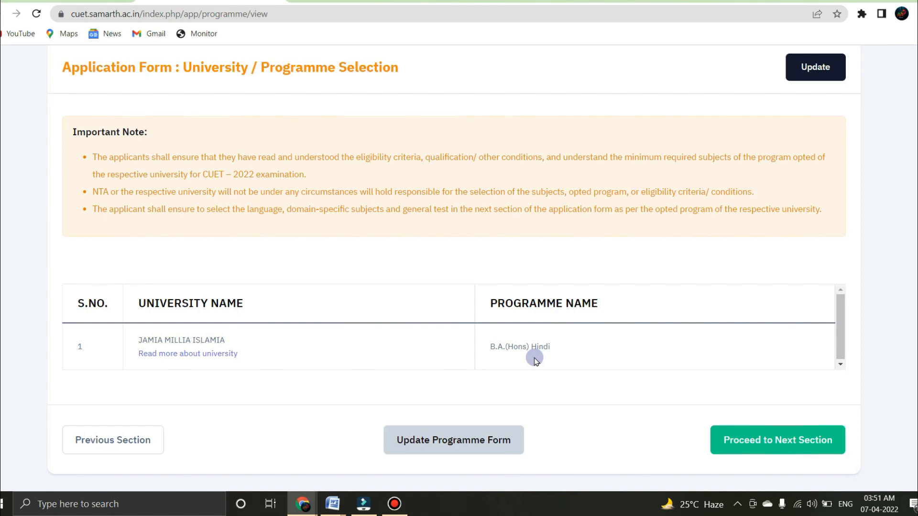
scroll(533, 351, "up", 5)
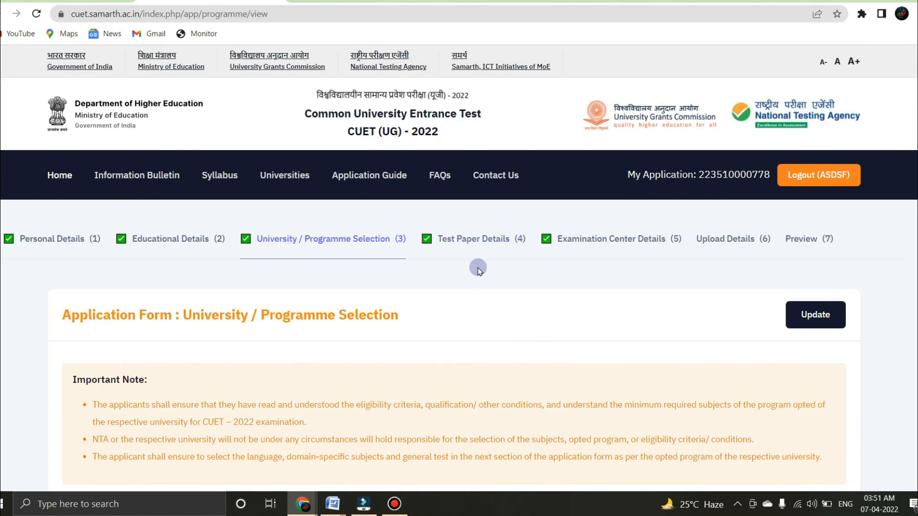
Step: Open Test Paper Details (section 4) and review both slots, including Hindi, History and Mass Media
left_click(474, 245)
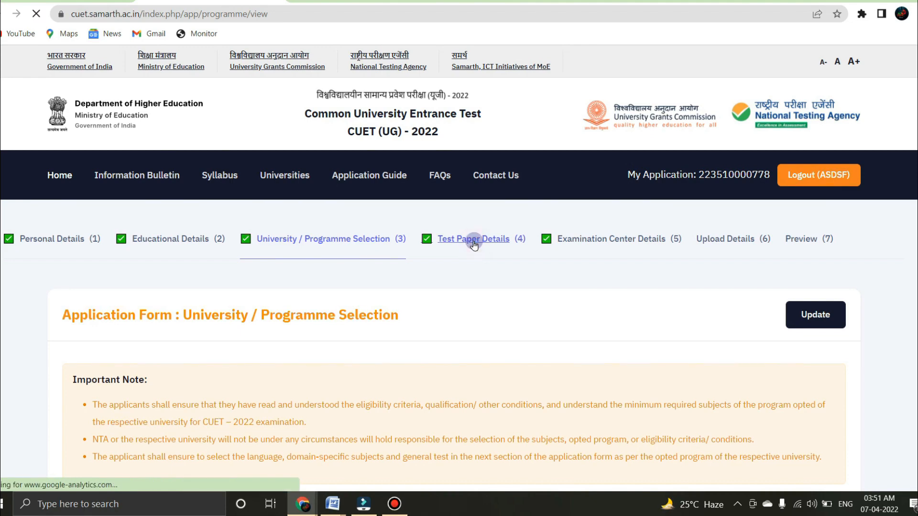
scroll(478, 341, "down", 3)
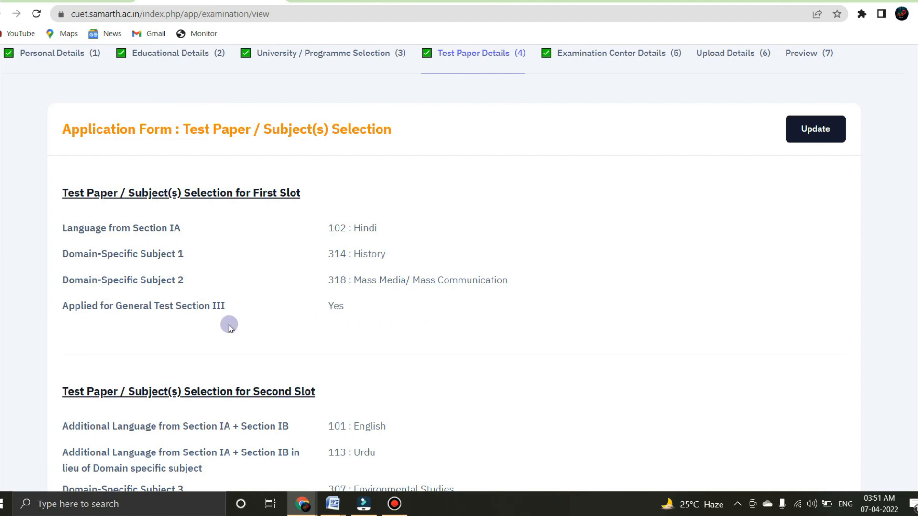
scroll(229, 325, "down", 3)
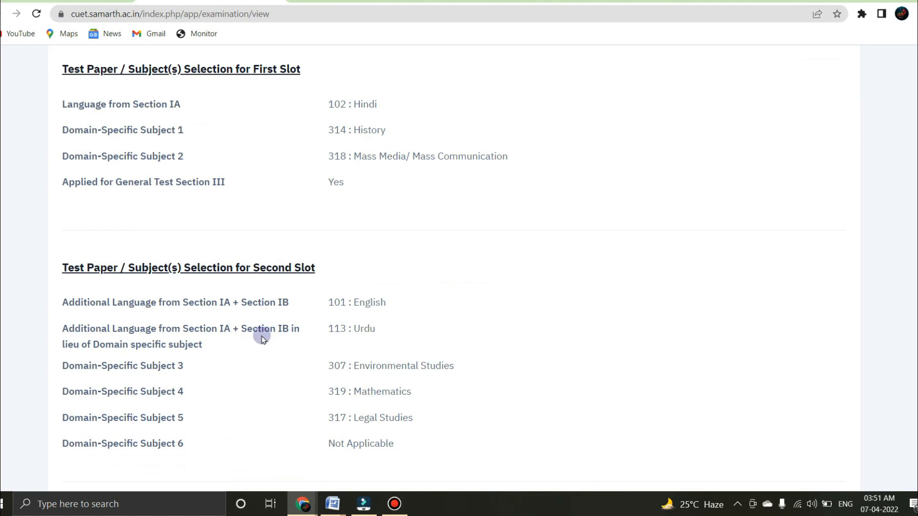
scroll(268, 342, "down", 3)
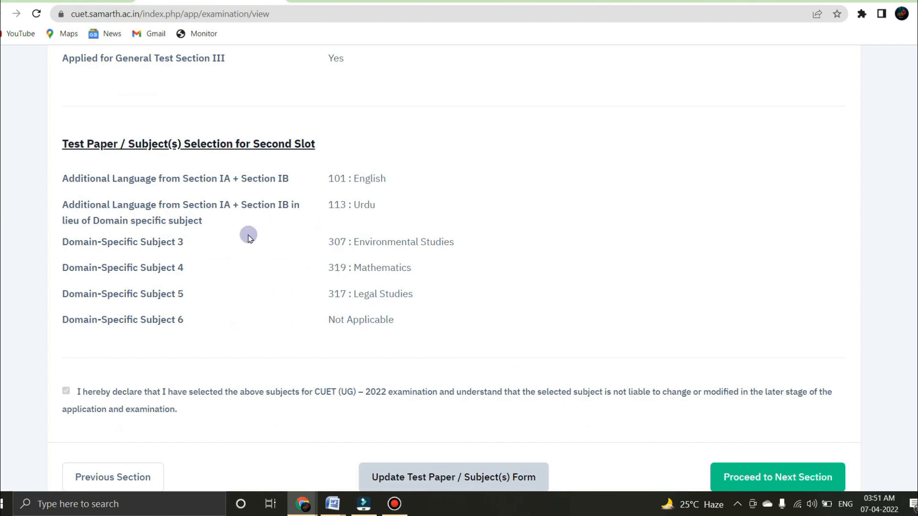
scroll(329, 246, "up", 6)
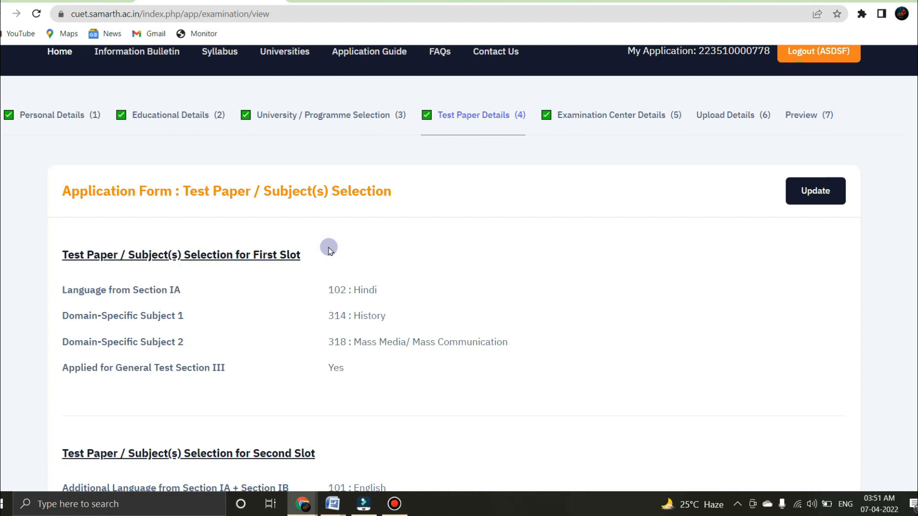
scroll(328, 247, "down", 9)
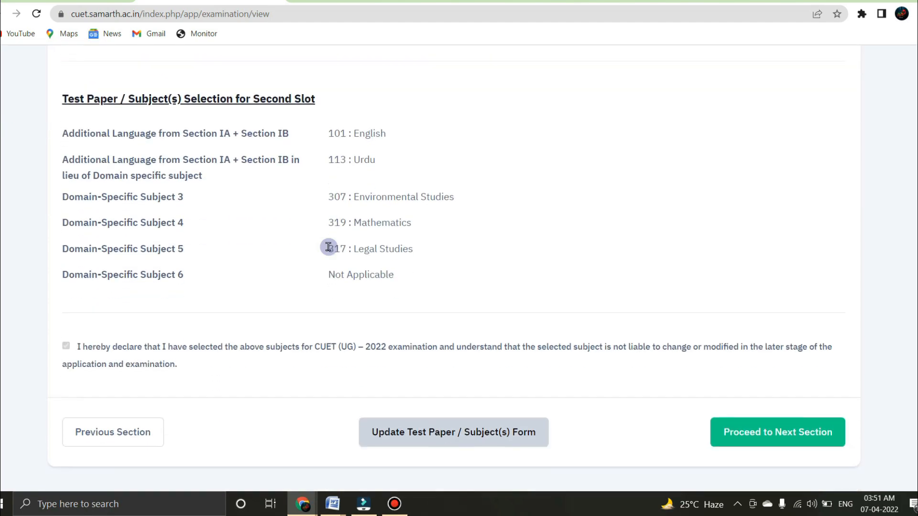
scroll(430, 168, "up", 3)
scroll(447, 234, "down", 3)
scroll(637, 242, "up", 13)
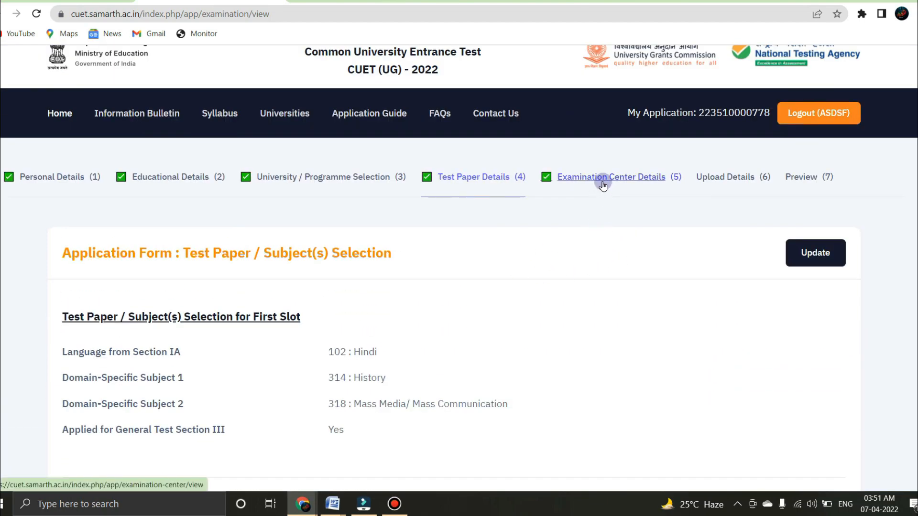
Step: Open Examination Center Details (section 5) to check Hindi medium and the four centre cities
left_click(602, 185)
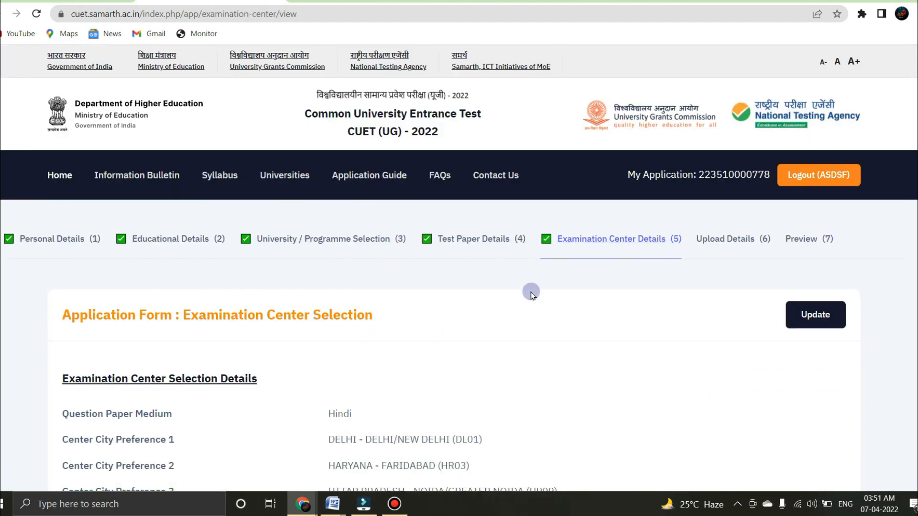
scroll(531, 293, "down", 3)
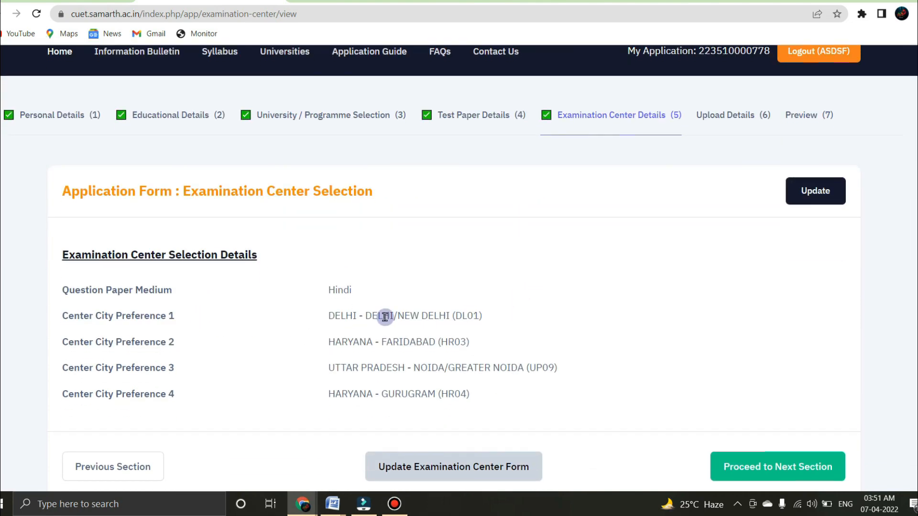
scroll(395, 351, "down", 3)
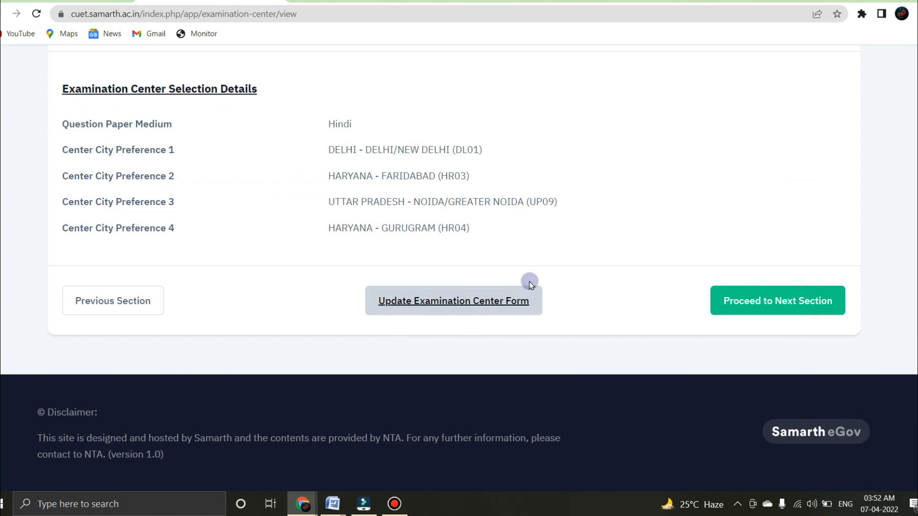
scroll(524, 245, "up", 1)
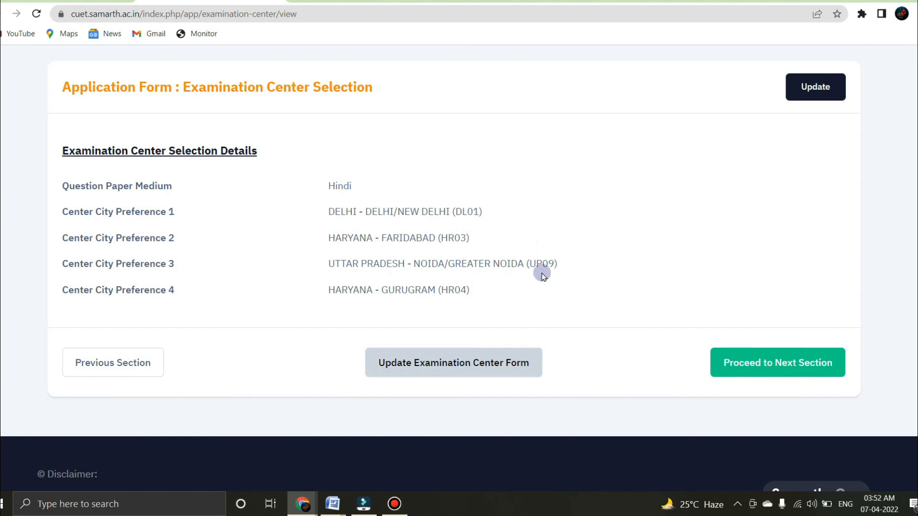
scroll(542, 277, "up", 5)
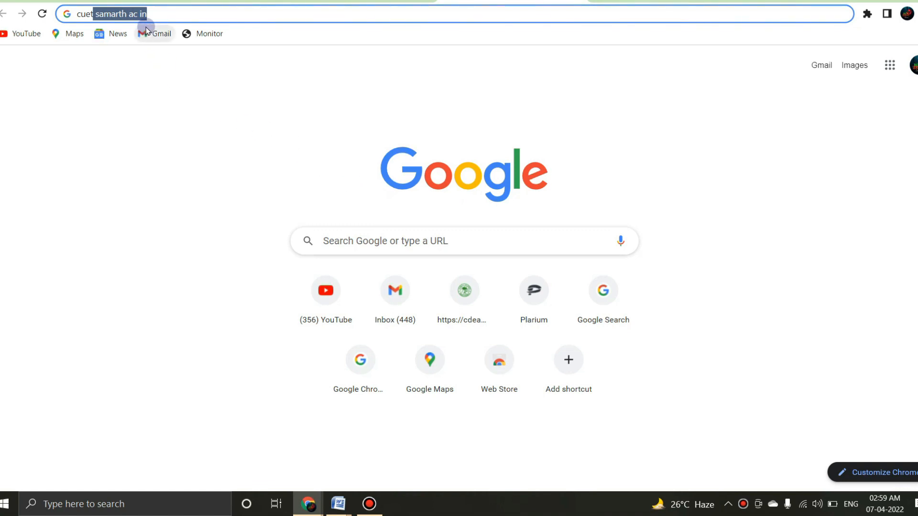
Step: Search for 'cuet samarth ac in' and open the CUET (UG) - 2022 result
key("Return")
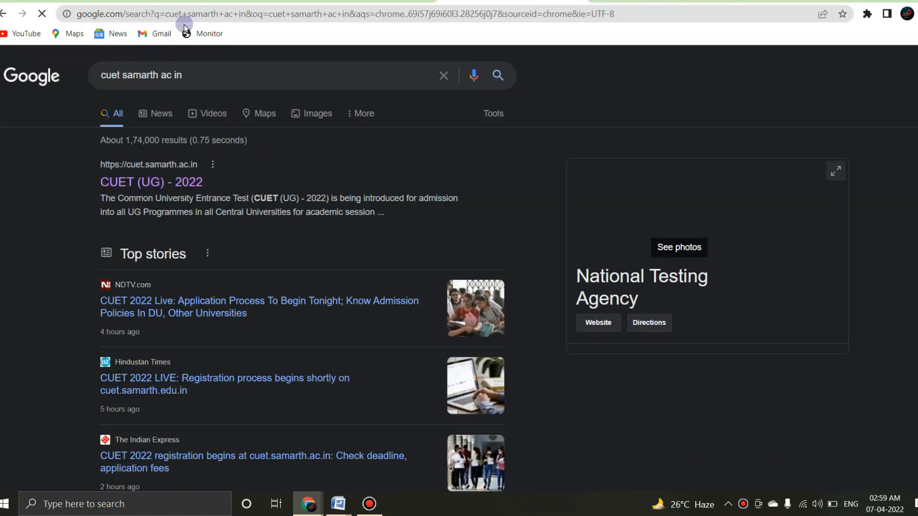
left_click(153, 185)
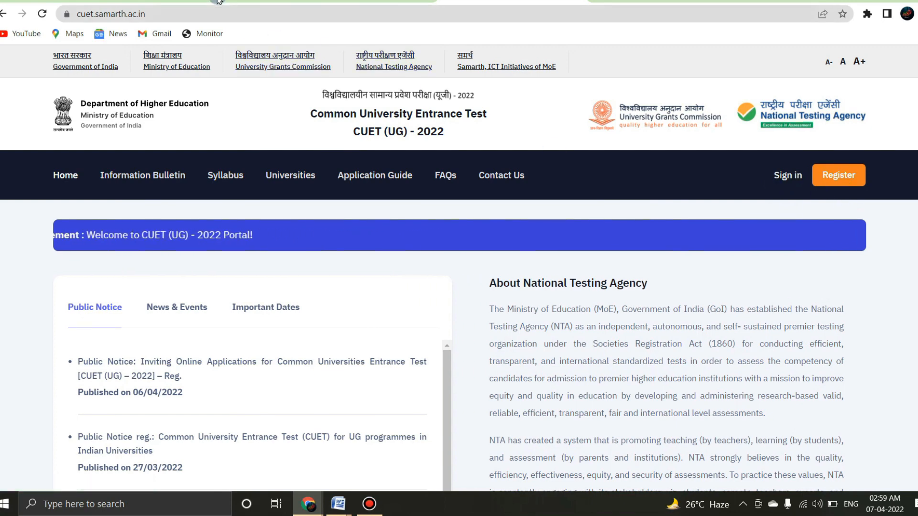
Step: Reopen the registration details for editing from the home page
scroll(365, 358, "down", 7)
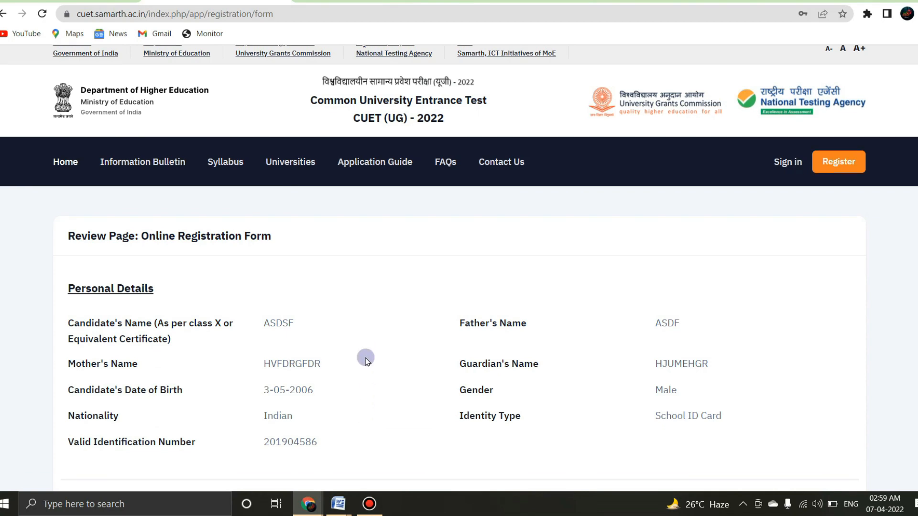
scroll(365, 358, "down", 12)
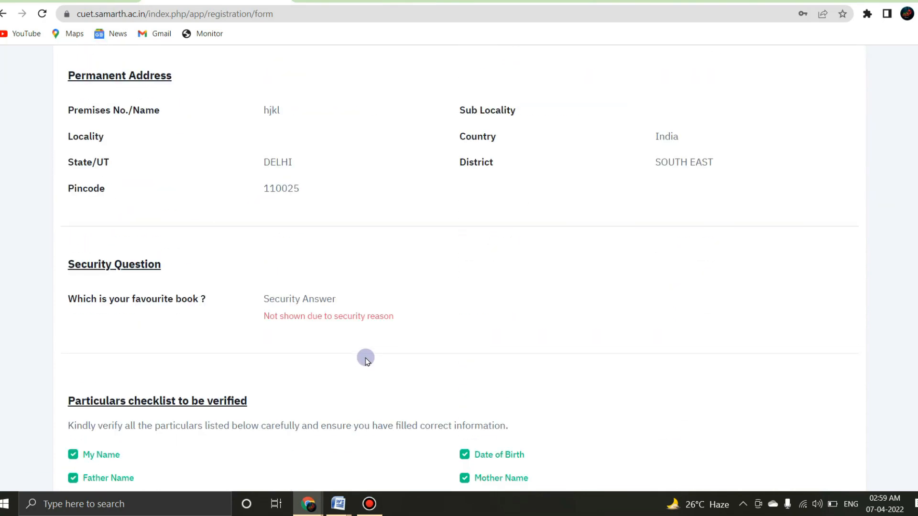
left_click(125, 371)
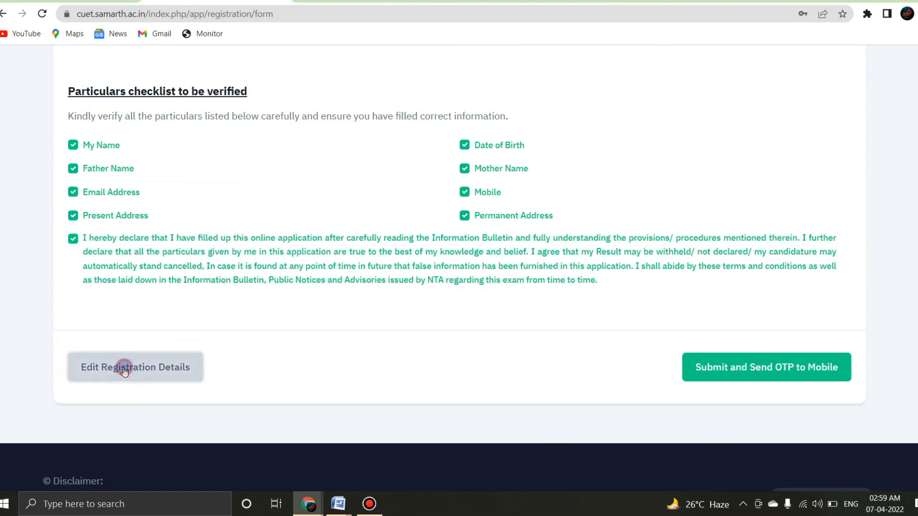
Step: Fill in the captcha security pin and submit the updated registration form
scroll(321, 406, "down", 5)
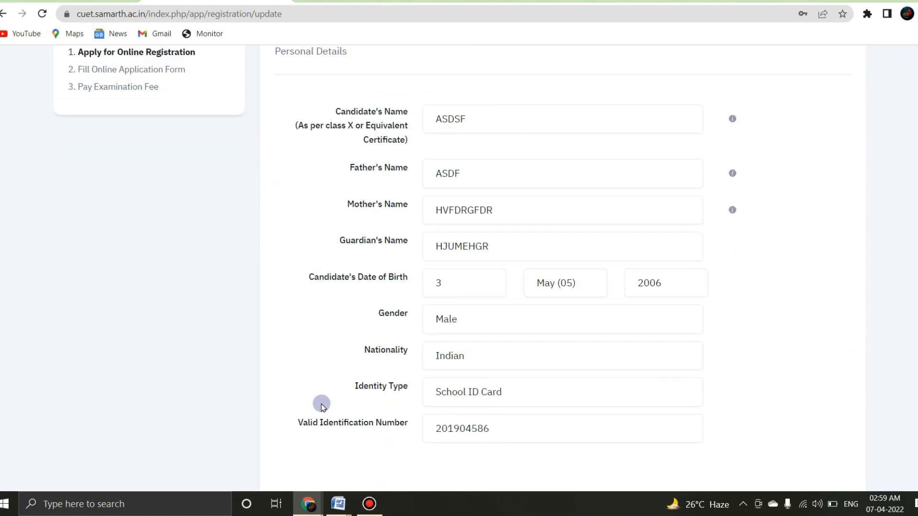
scroll(477, 242, "down", 20)
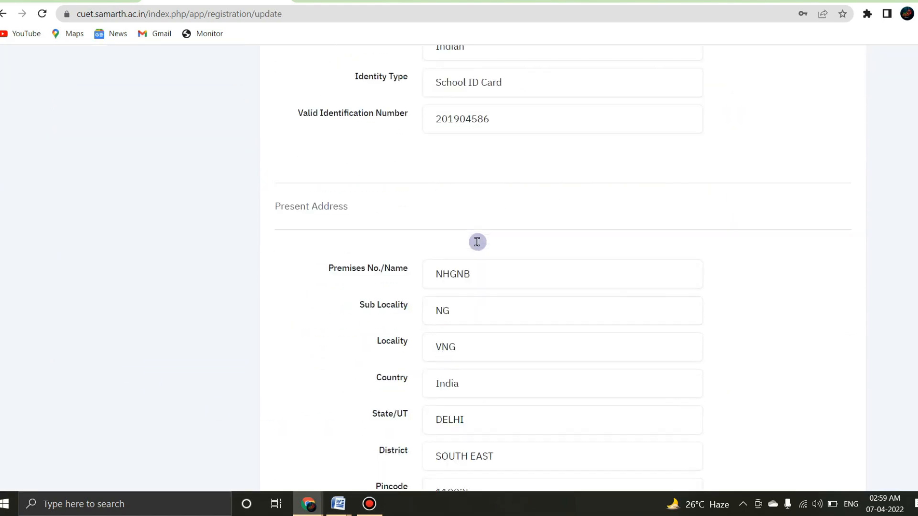
scroll(477, 242, "down", 15)
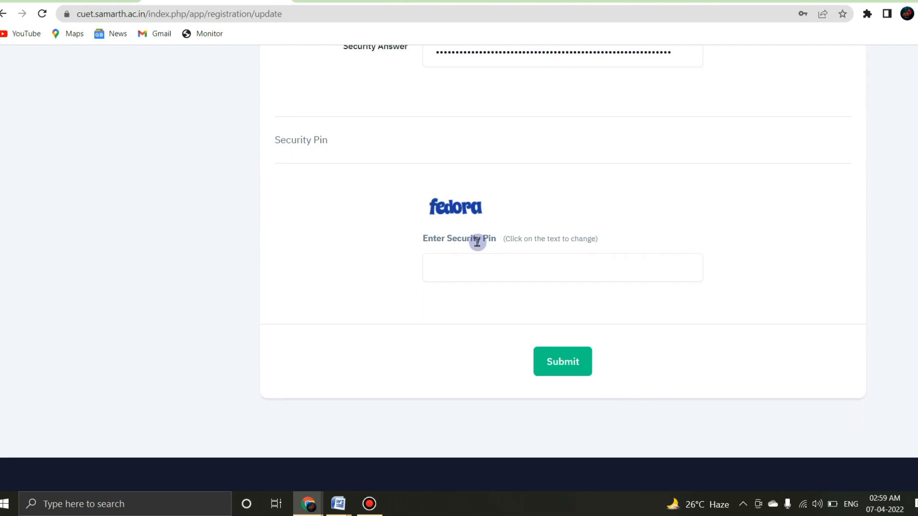
scroll(478, 246, "up", 7)
scroll(478, 246, "down", 8)
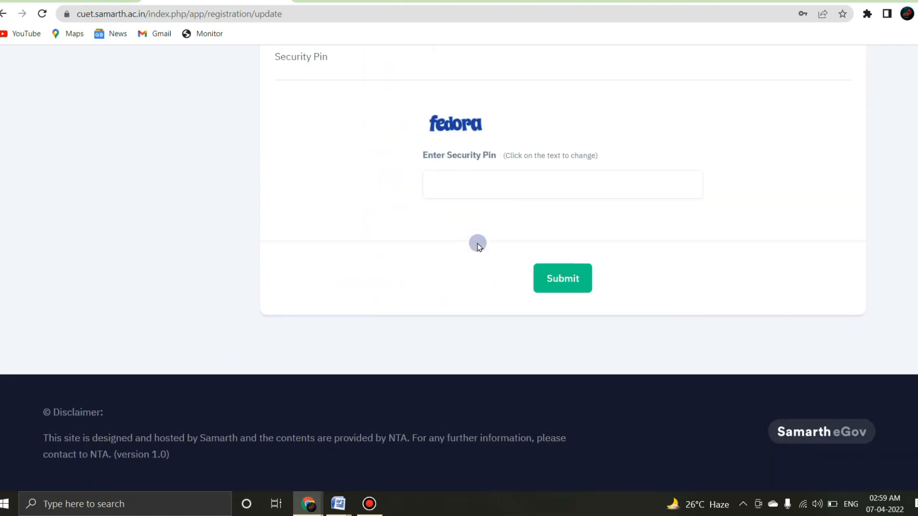
scroll(477, 244, "up", 8)
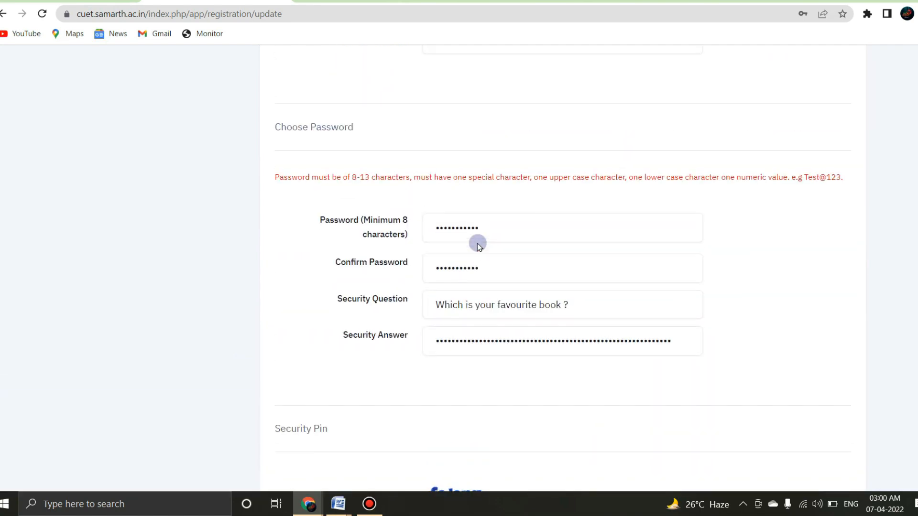
scroll(478, 245, "down", 7)
left_click(477, 244)
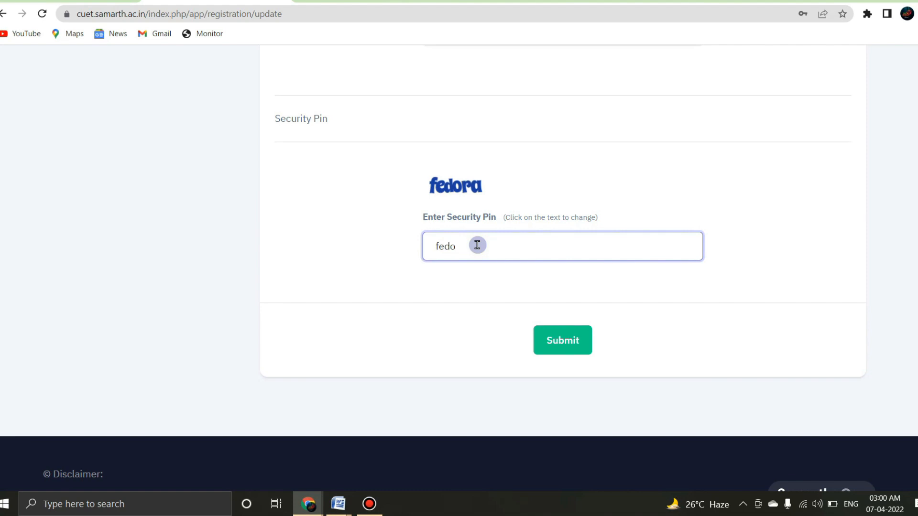
left_click(551, 340)
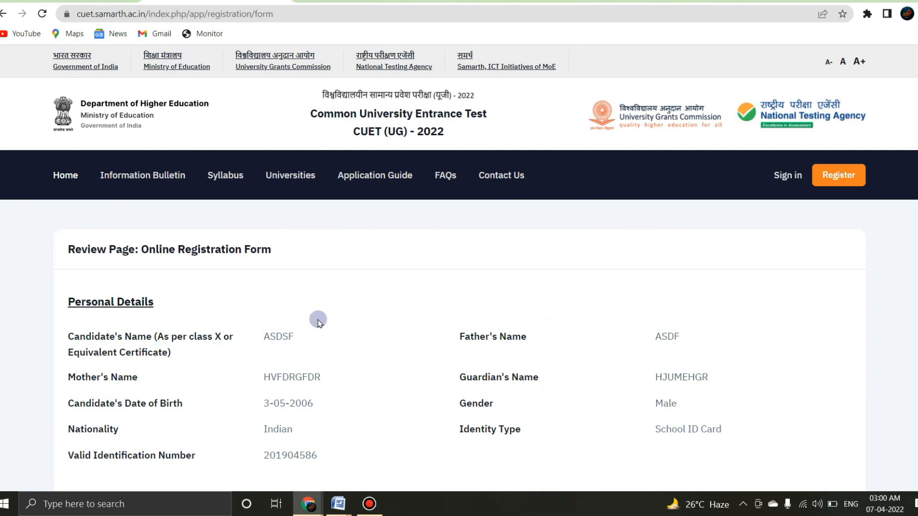
Step: Scroll through the Review Page to check the resubmitted registration details
scroll(351, 290, "down", 4)
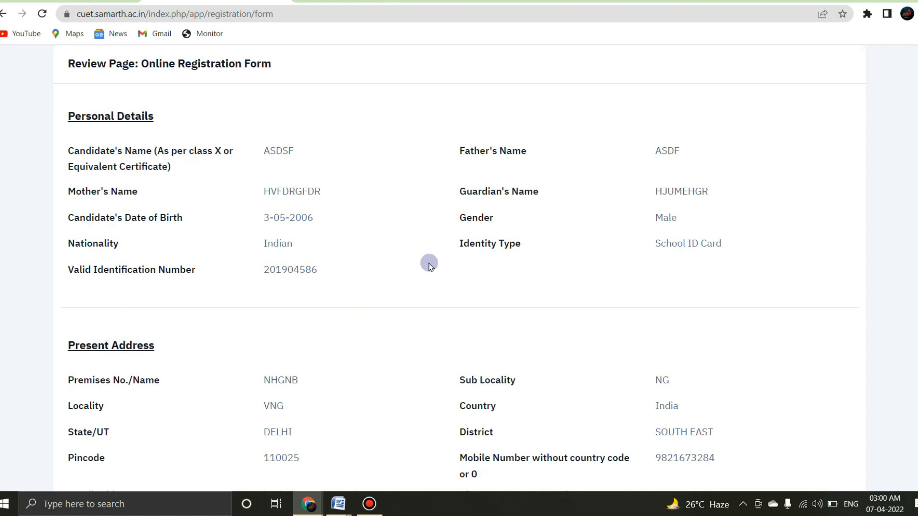
scroll(410, 278, "down", 10)
scroll(410, 278, "down", 5)
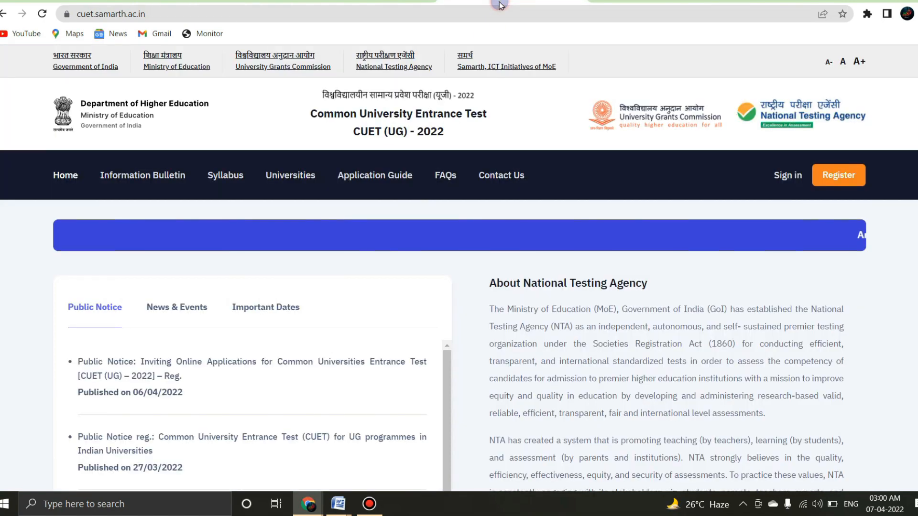
Step: Open the registration instructions page with the orange Register button in the top bar
scroll(459, 222, "down", 10)
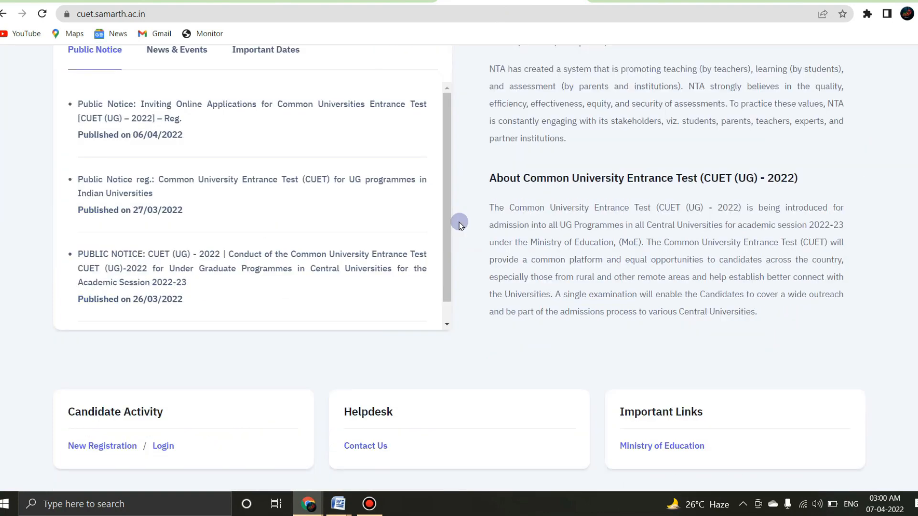
scroll(458, 224, "up", 9)
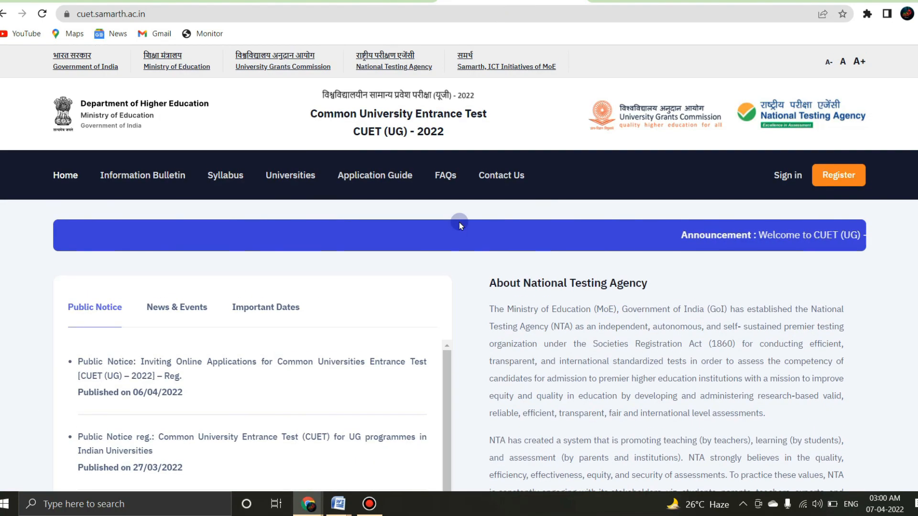
left_click(823, 182)
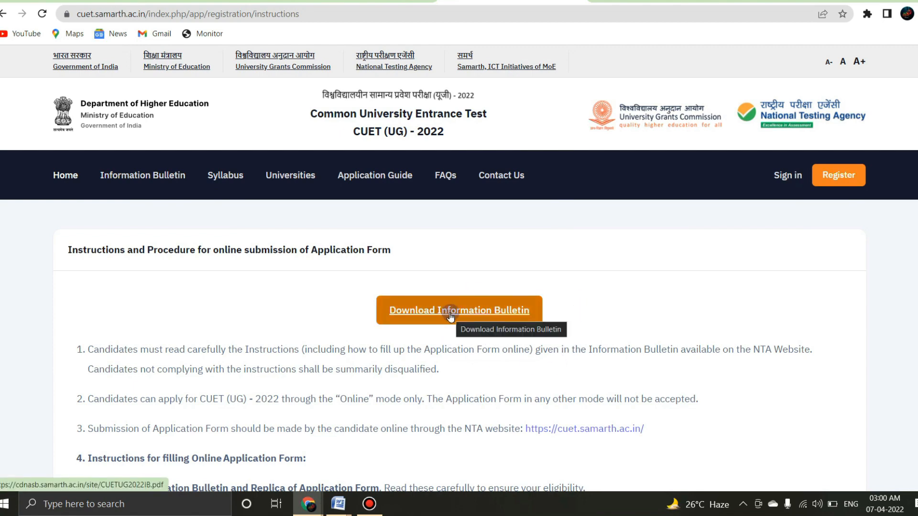
Step: On the review form, confirm all eight particulars, from name and date of birth to addresses
left_click(193, 1)
left_click(72, 207)
left_click(75, 233)
left_click(75, 256)
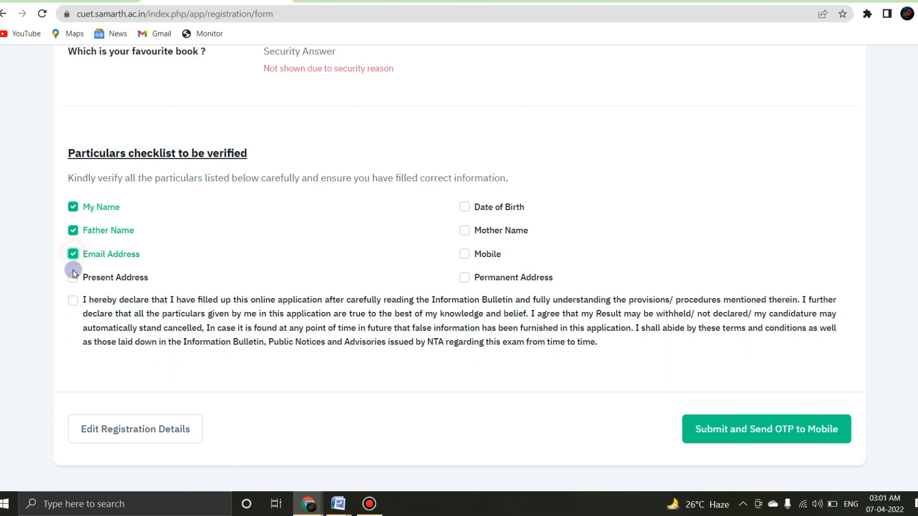
left_click(73, 278)
left_click(464, 206)
left_click(465, 233)
left_click(464, 253)
left_click(464, 276)
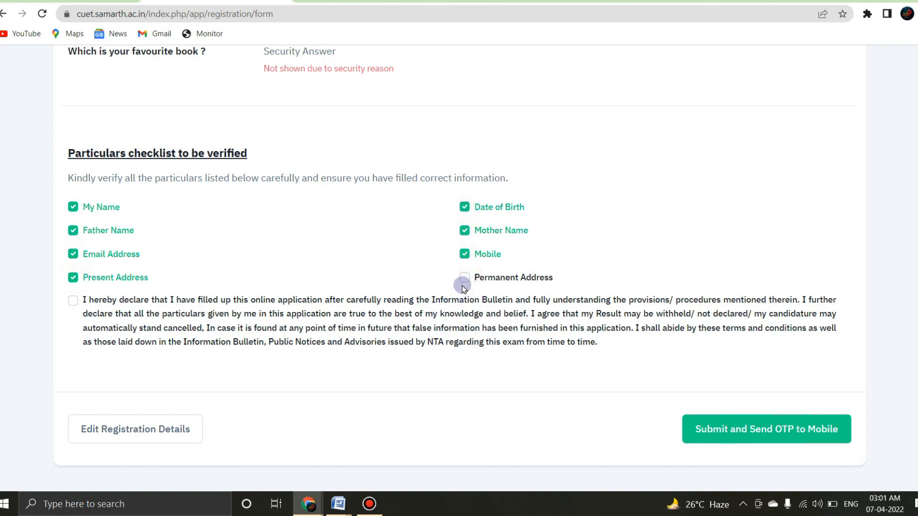
Step: Accept the declaration, submit, and confirm sending the OTP to the mobile
left_click(73, 300)
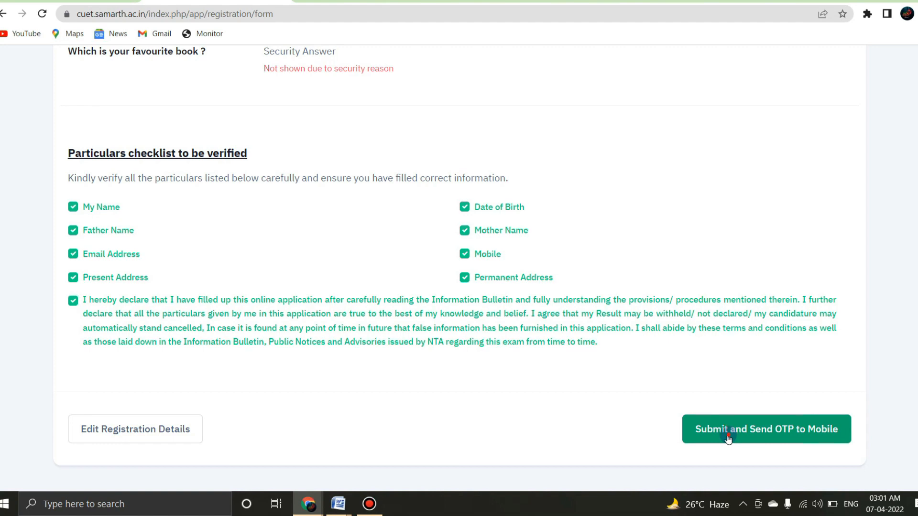
left_click(728, 438)
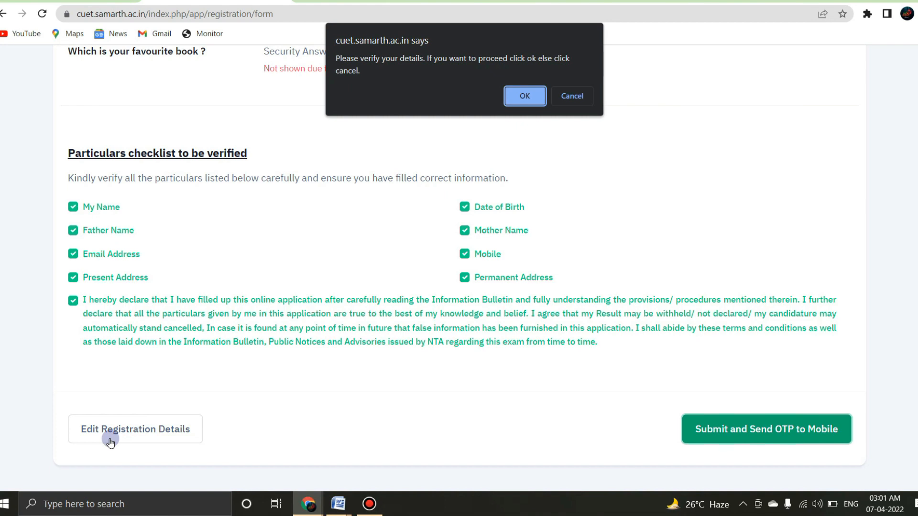
left_click(520, 100)
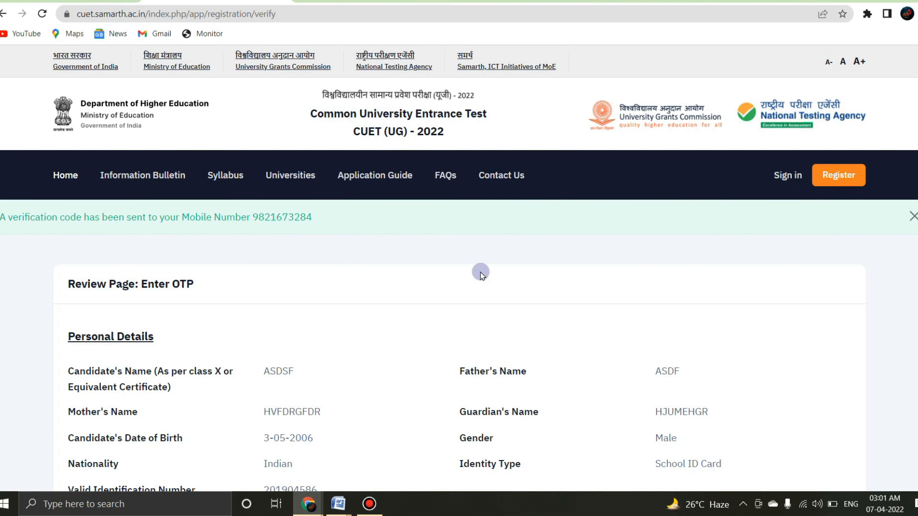
Step: Enter the captcha security pin and the mobile OTP, then submit to verify
scroll(480, 273, "down", 20)
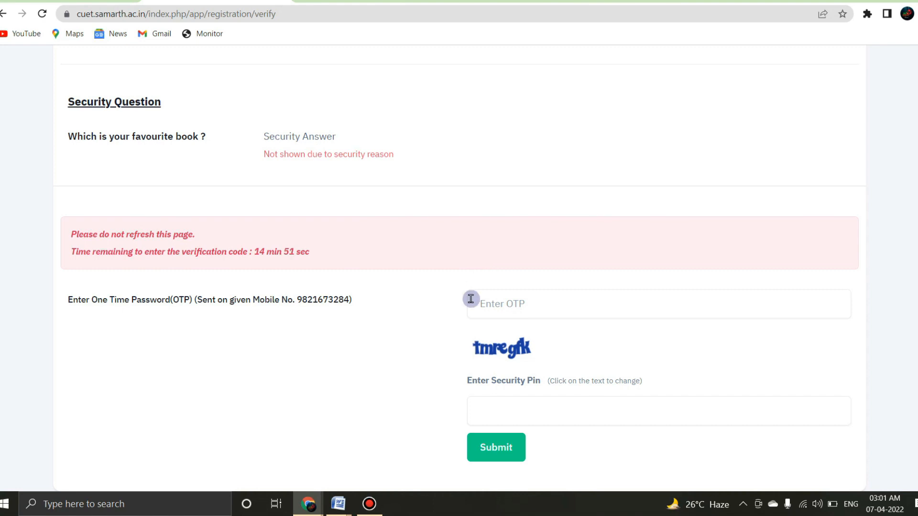
left_click(510, 410)
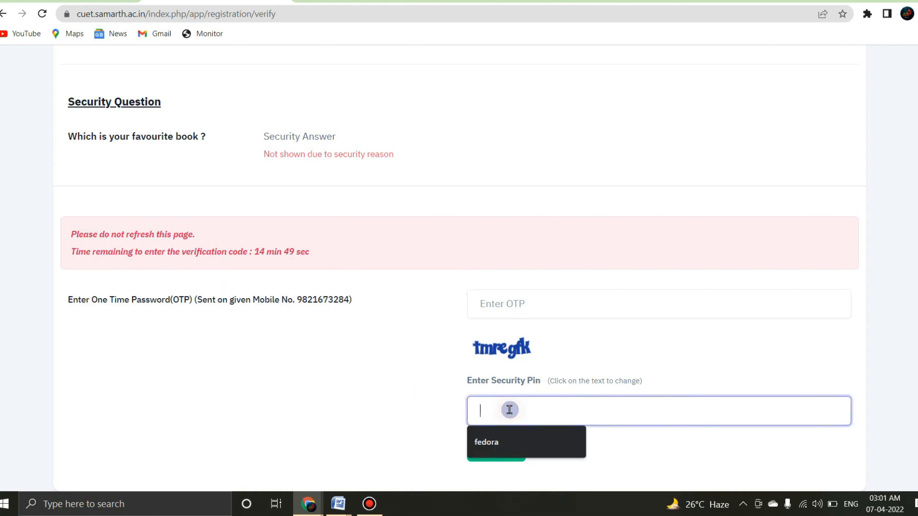
left_click(496, 301)
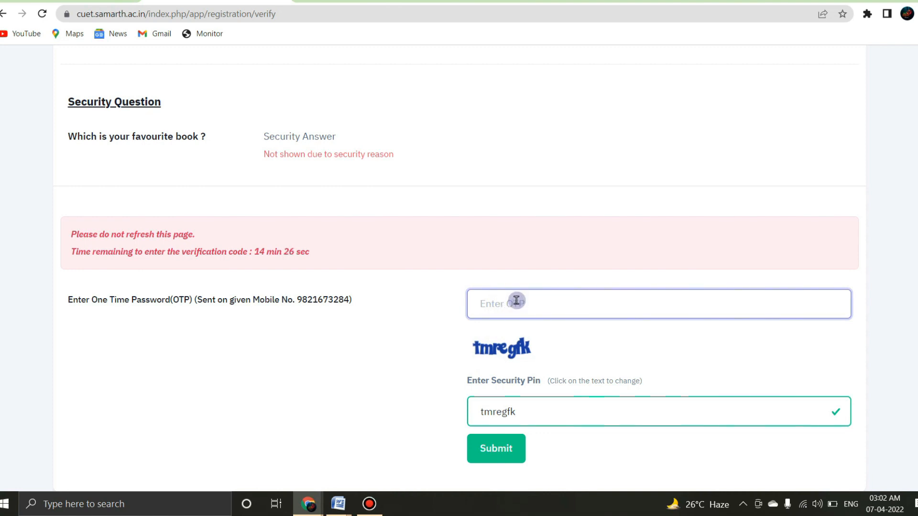
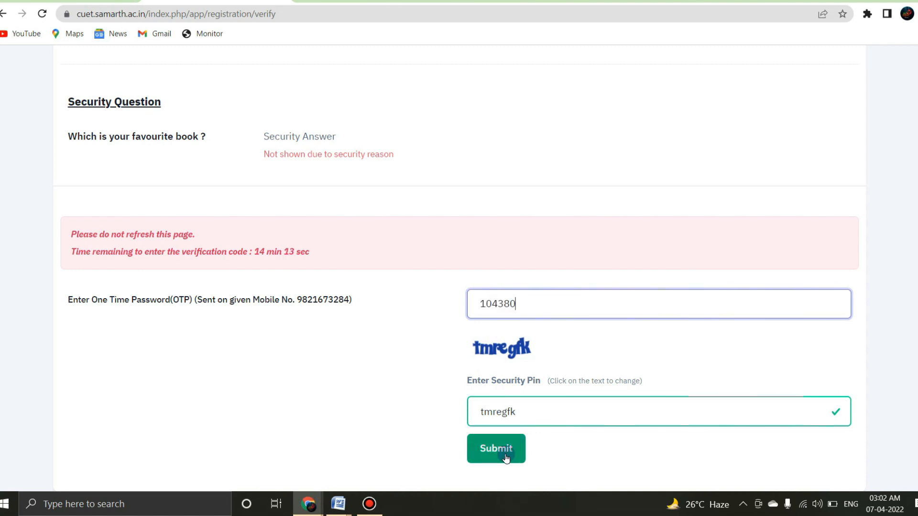
left_click(497, 457)
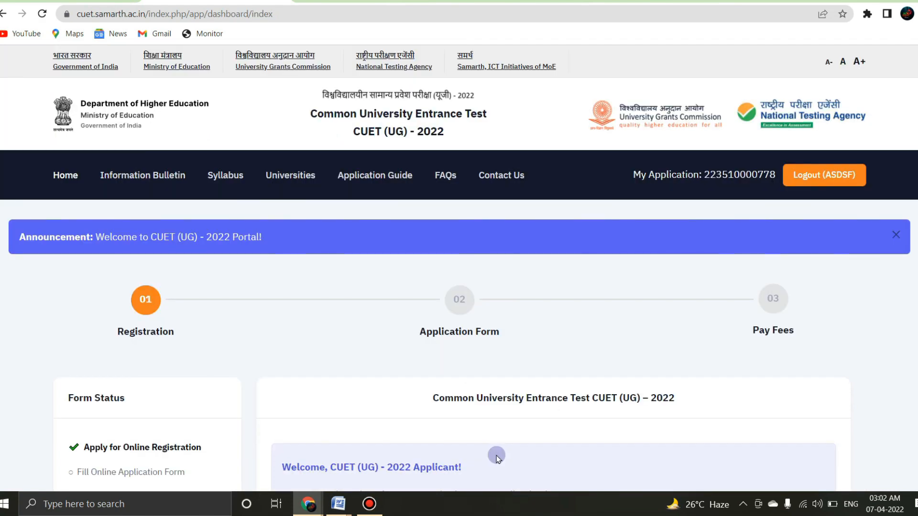
scroll(494, 391, "down", 3)
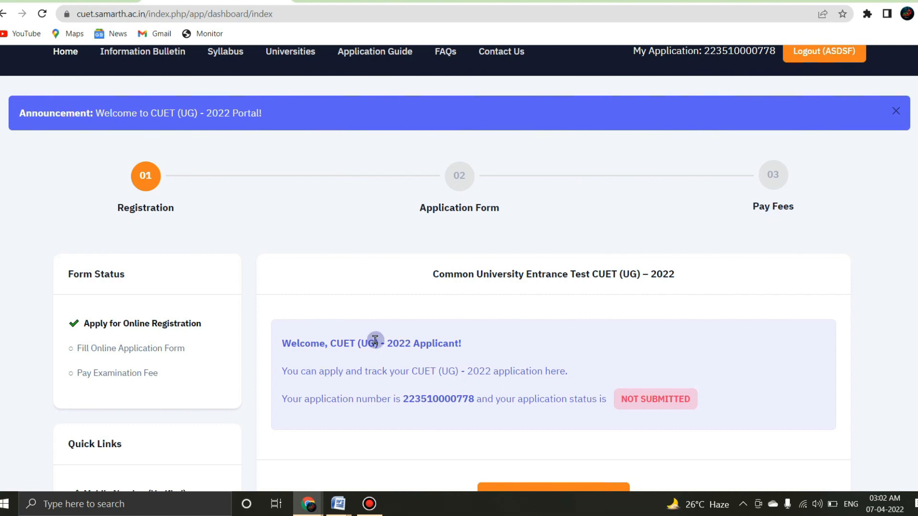
scroll(416, 297, "down", 3)
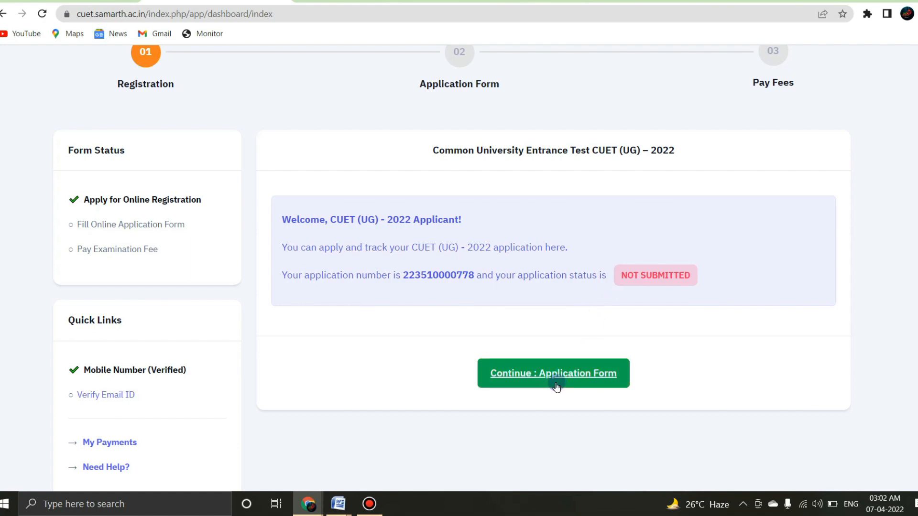
scroll(426, 364, "down", 4)
scroll(426, 365, "up", 3)
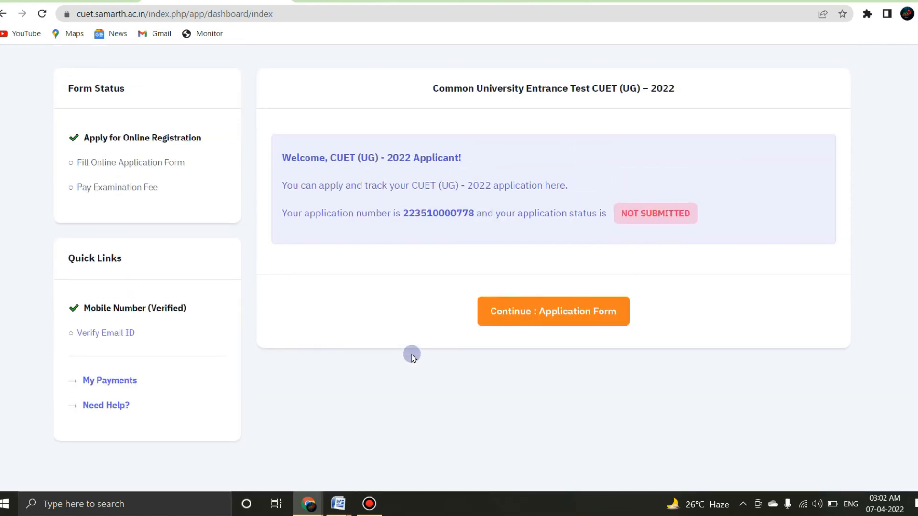
Step: Open the Personal Details application form and scroll down to the Other Quota & Category questions
left_click(548, 324)
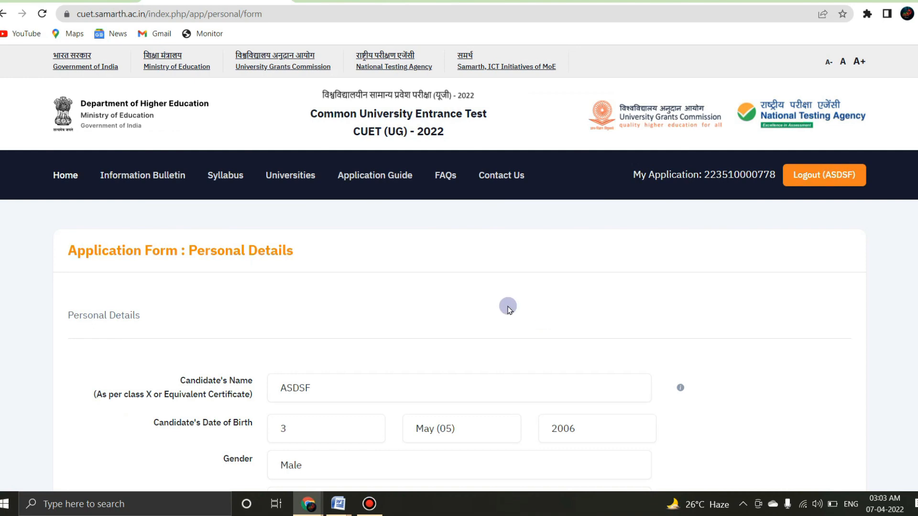
scroll(507, 308, "down", 4)
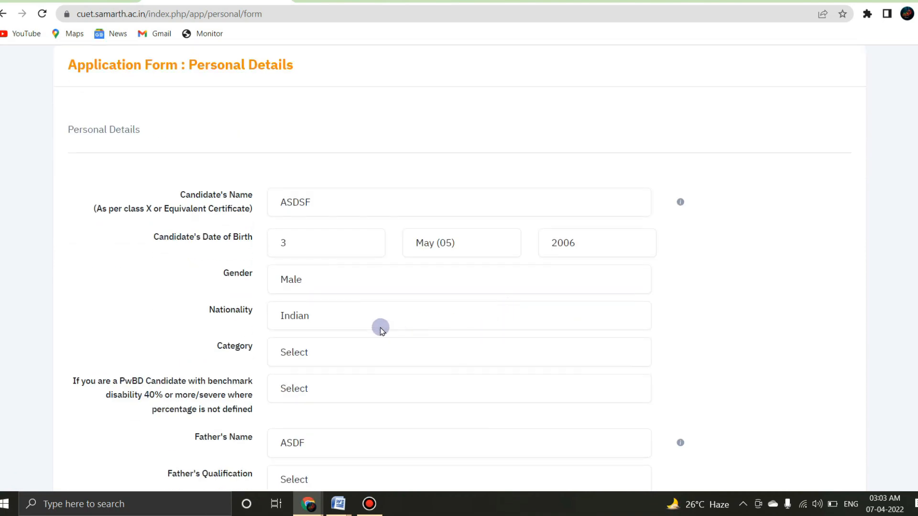
scroll(354, 288, "down", 4)
scroll(355, 288, "down", 20)
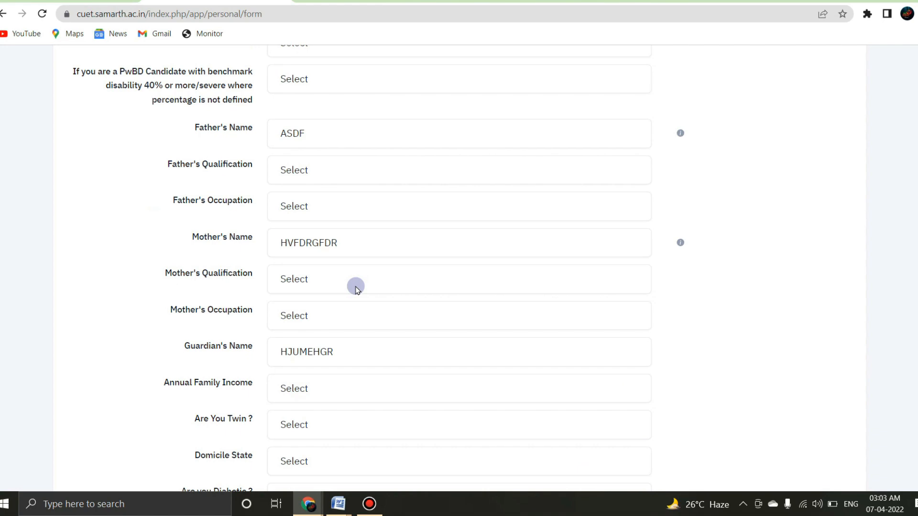
scroll(355, 289, "down", 10)
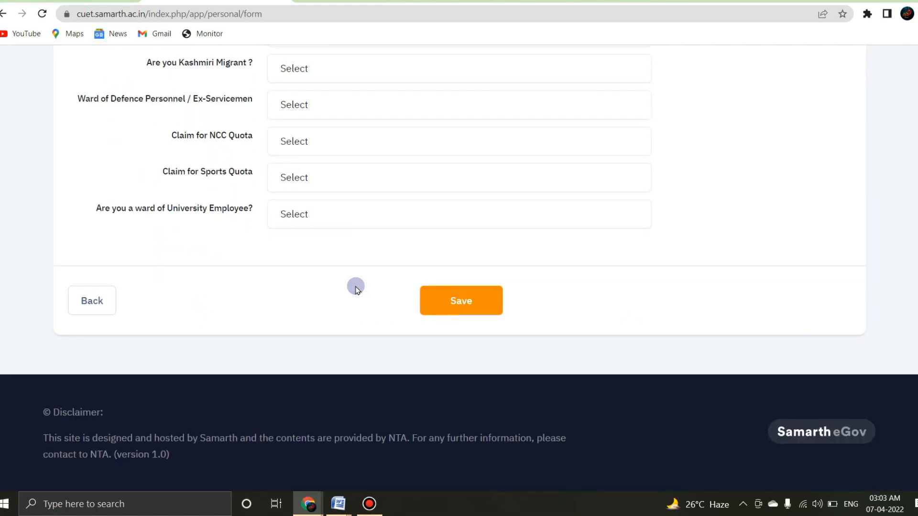
scroll(355, 288, "up", 2)
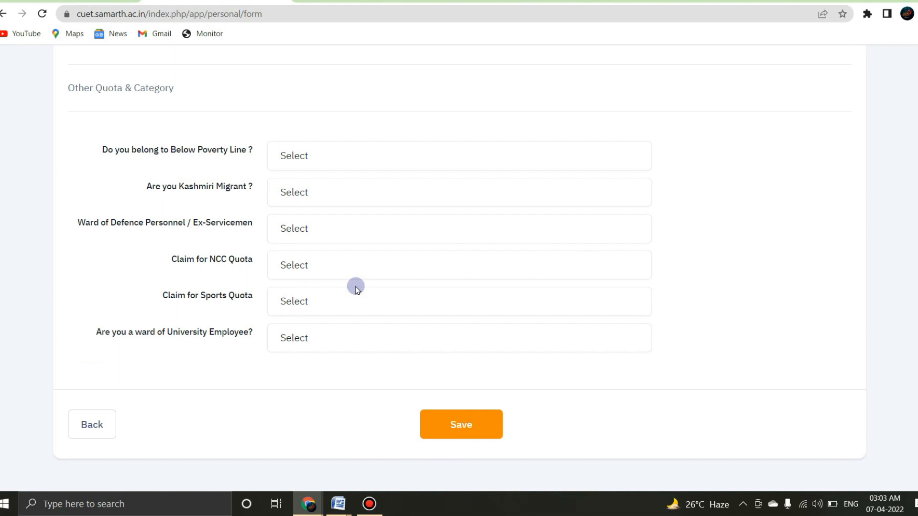
scroll(355, 289, "up", 1)
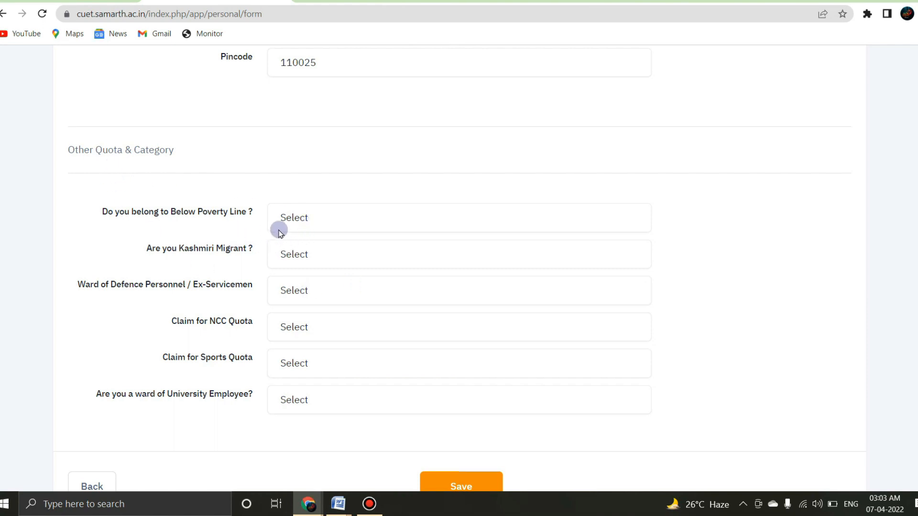
Step: Answer No for Below Poverty Line, Kashmiri Migrant and Ward of Defence Personnel
left_click(310, 217)
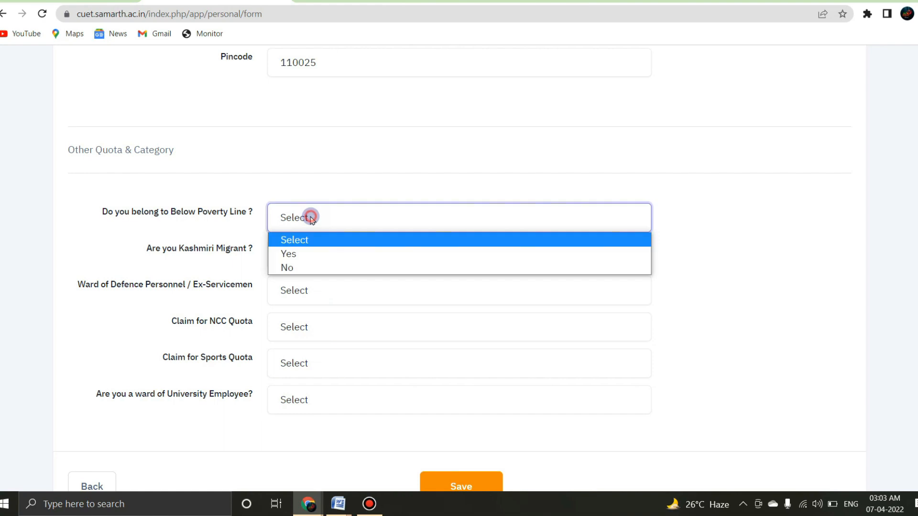
left_click(315, 267)
left_click(311, 255)
left_click(302, 308)
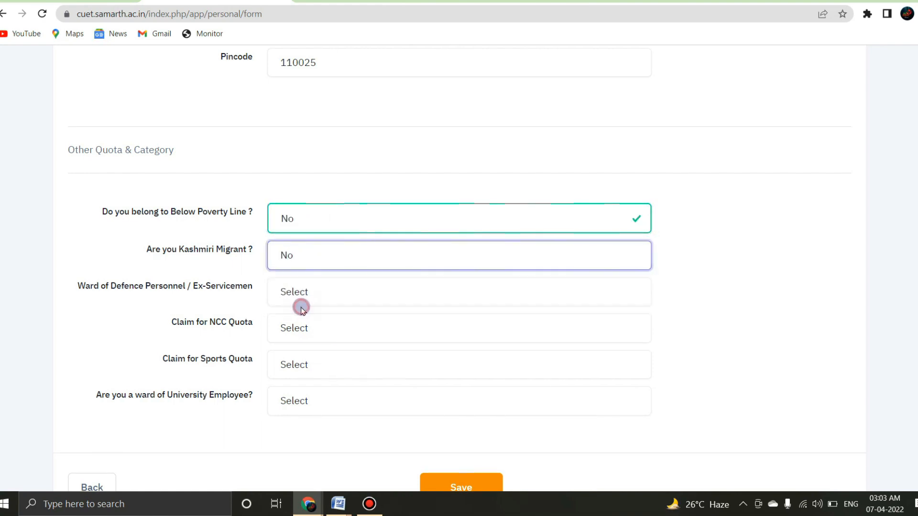
left_click(302, 293)
left_click(302, 341)
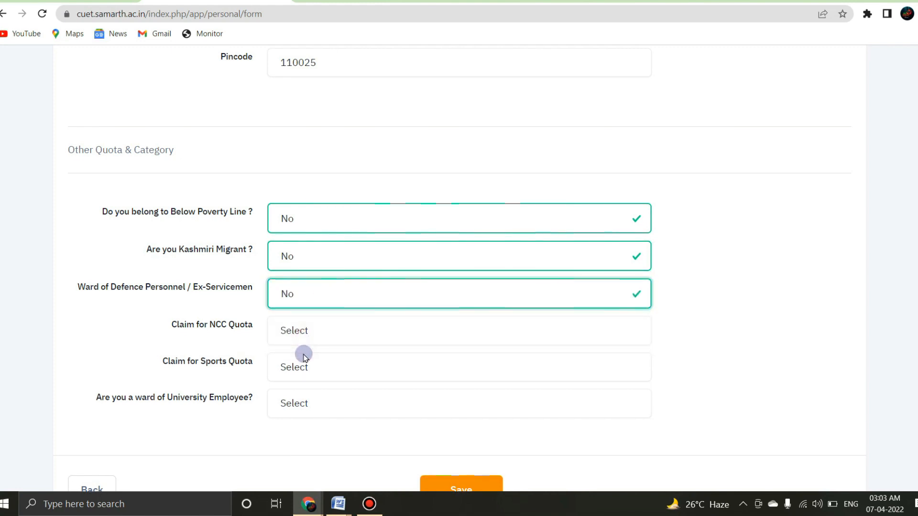
Step: Answer No for the NCC quota, Sports quota and University Employee ward questions
left_click(302, 336)
left_click(300, 381)
left_click(297, 377)
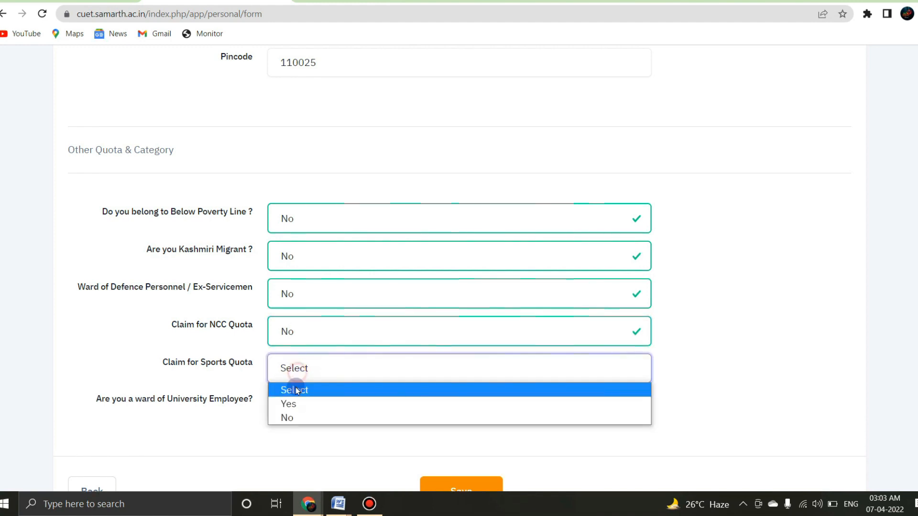
left_click(287, 417)
scroll(306, 396, "down", 1)
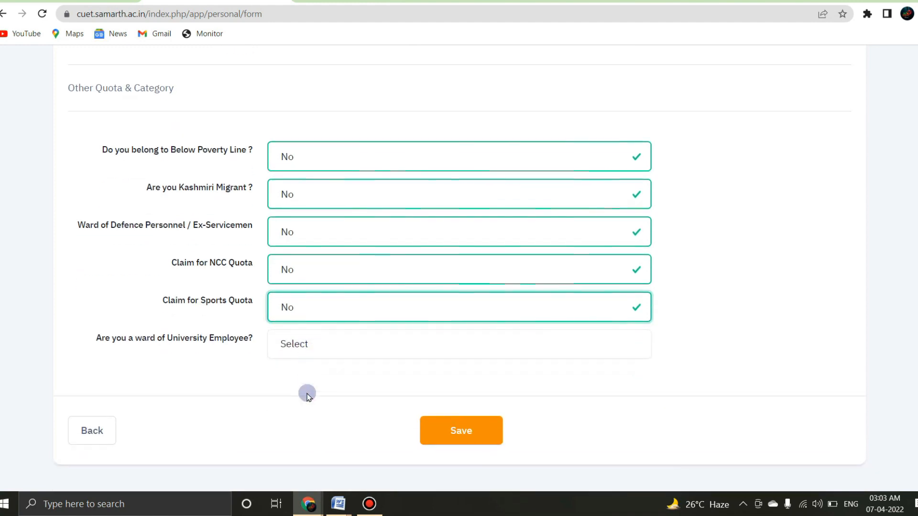
left_click(293, 344)
left_click(289, 391)
Step: Save the form, then set Category to General/Unreserved and PwBD disability to No
left_click(442, 443)
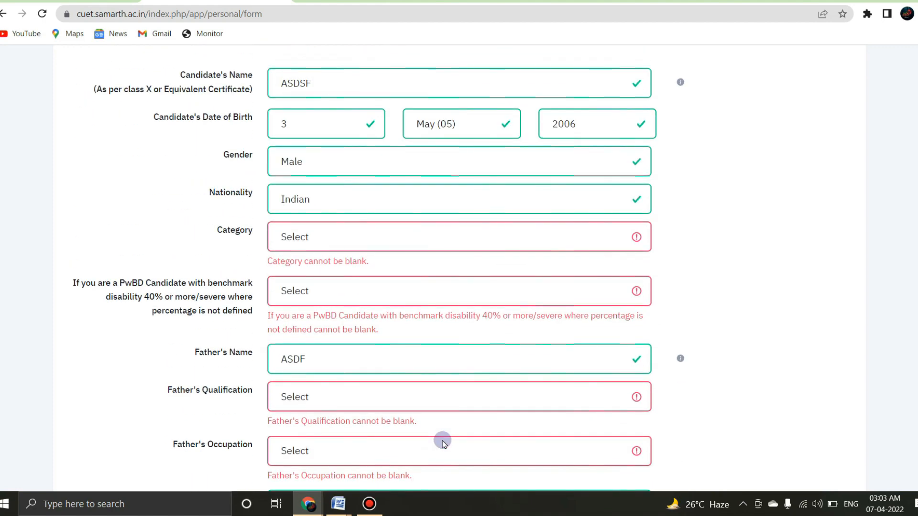
scroll(442, 440, "down", 3)
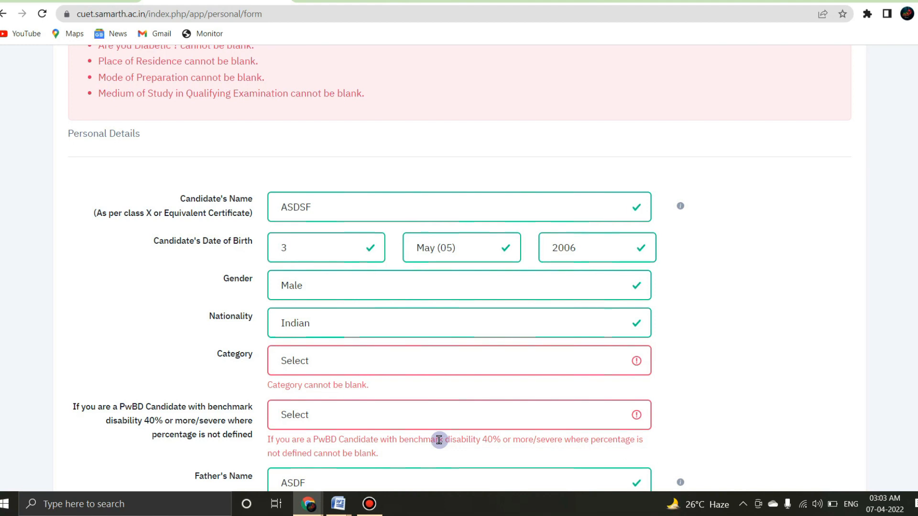
scroll(437, 440, "down", 1)
left_click(400, 306)
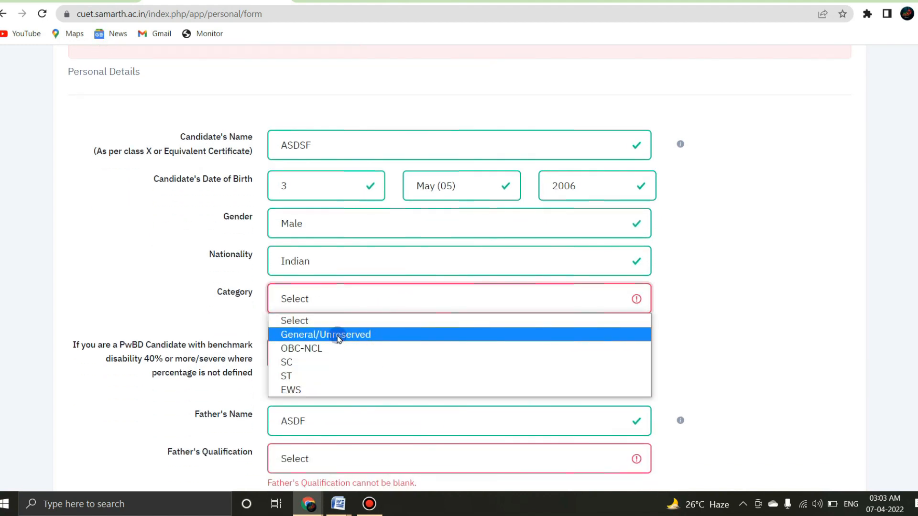
left_click(421, 332)
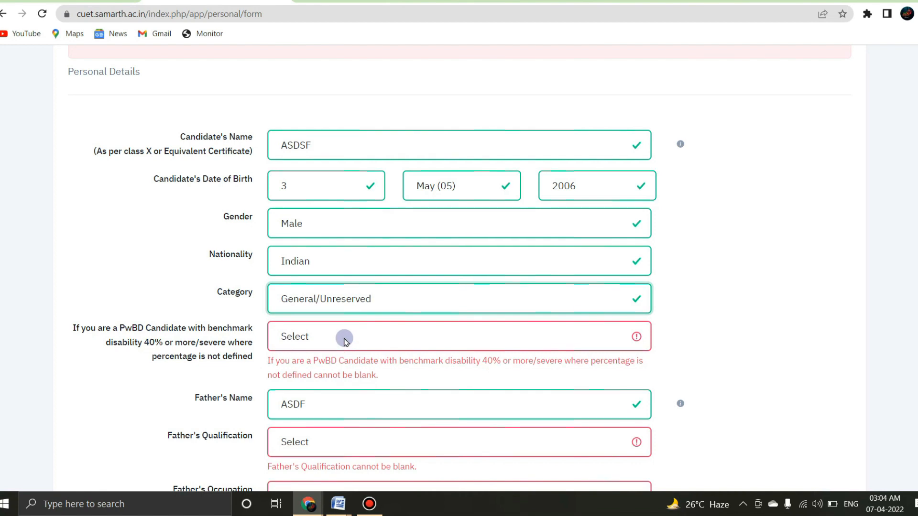
left_click(346, 340)
left_click(316, 383)
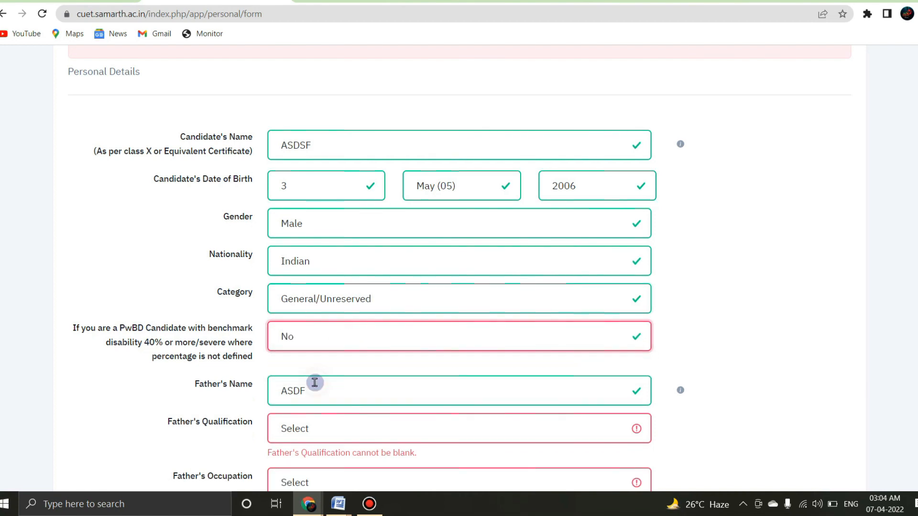
Step: Set Father's Qualification and Father's Occupation both to Not Applicable
scroll(314, 382, "down", 4)
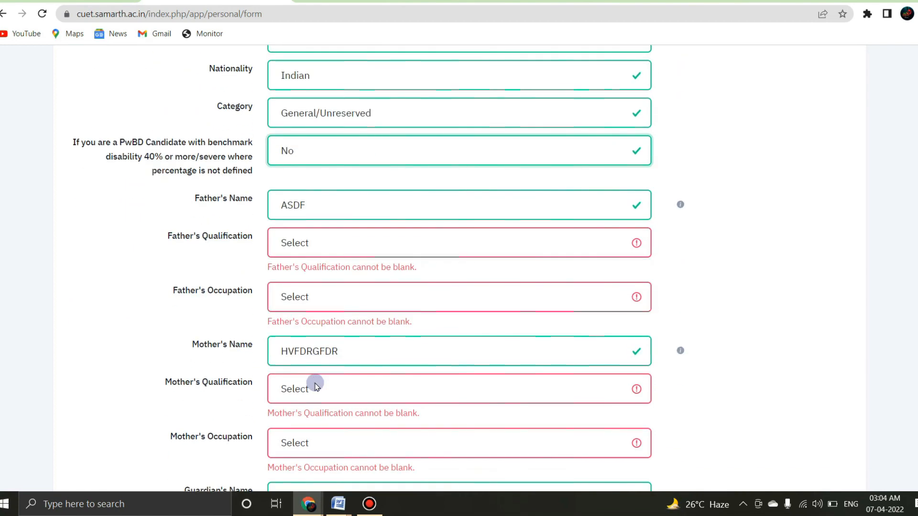
left_click(353, 245)
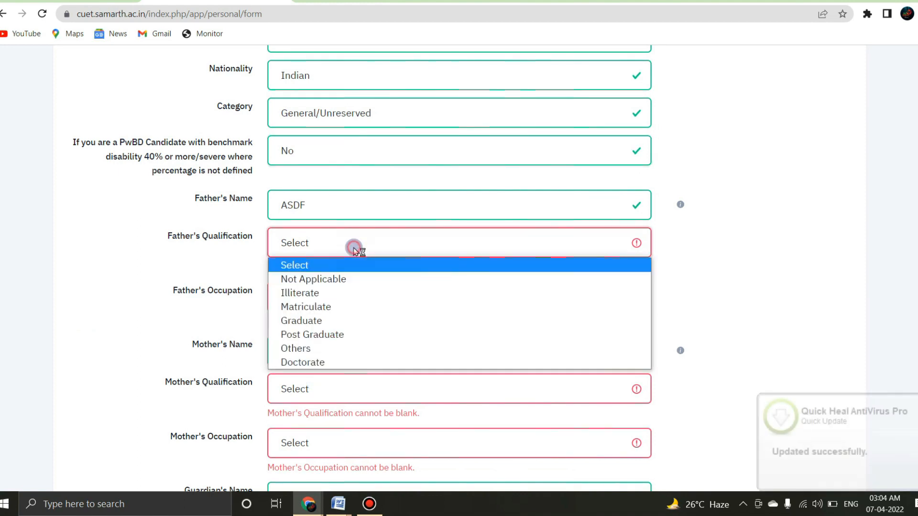
left_click(317, 278)
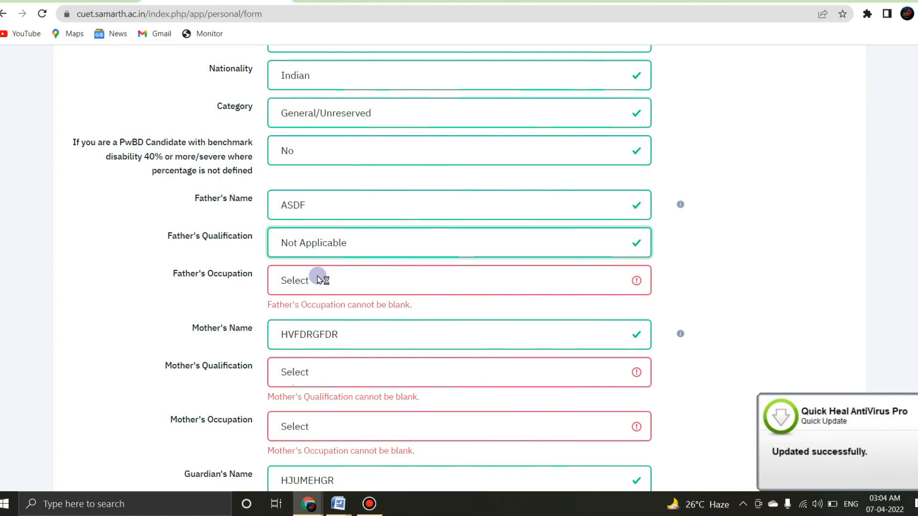
left_click(318, 280)
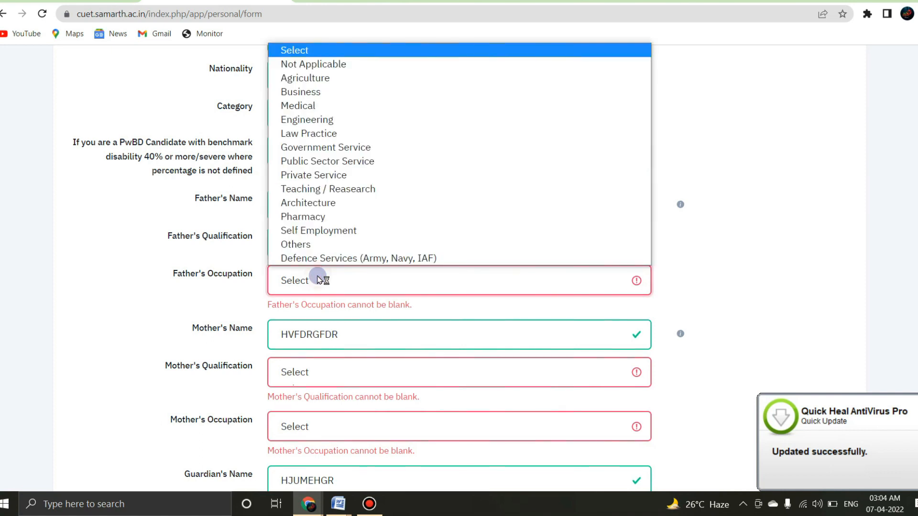
left_click(303, 71)
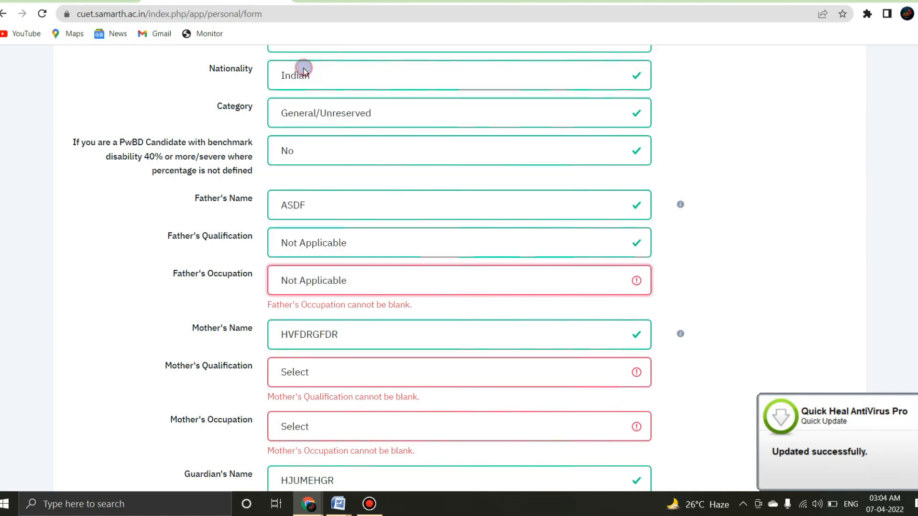
left_click(303, 362)
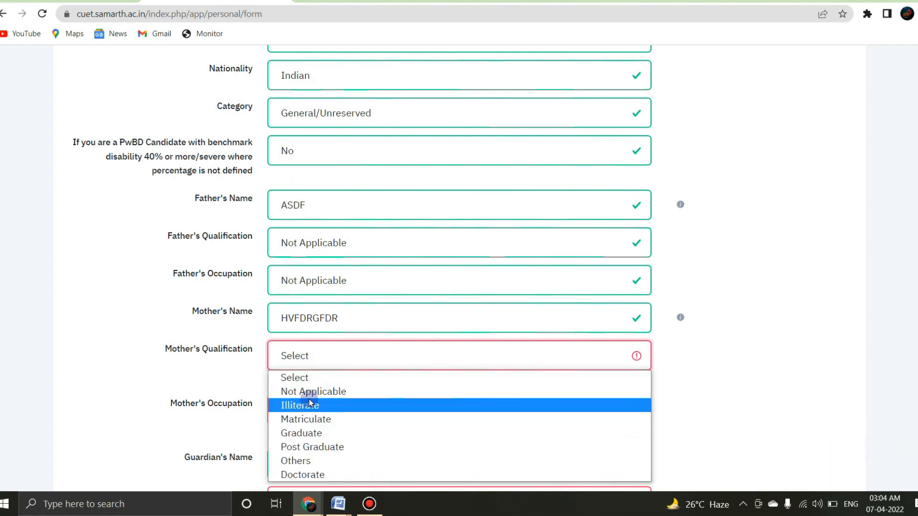
Step: Set Mother's Qualification and Mother's Occupation to Not Applicable
left_click(309, 393)
scroll(309, 398, "down", 3)
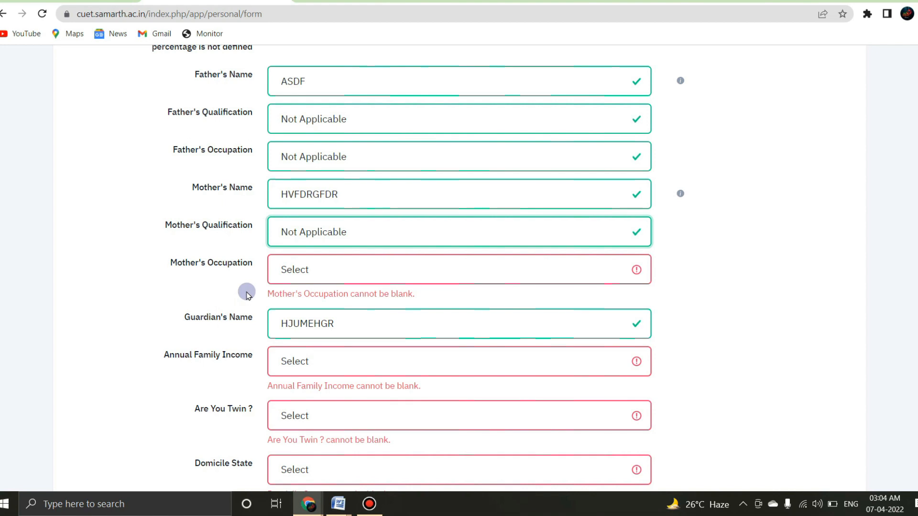
left_click(300, 273)
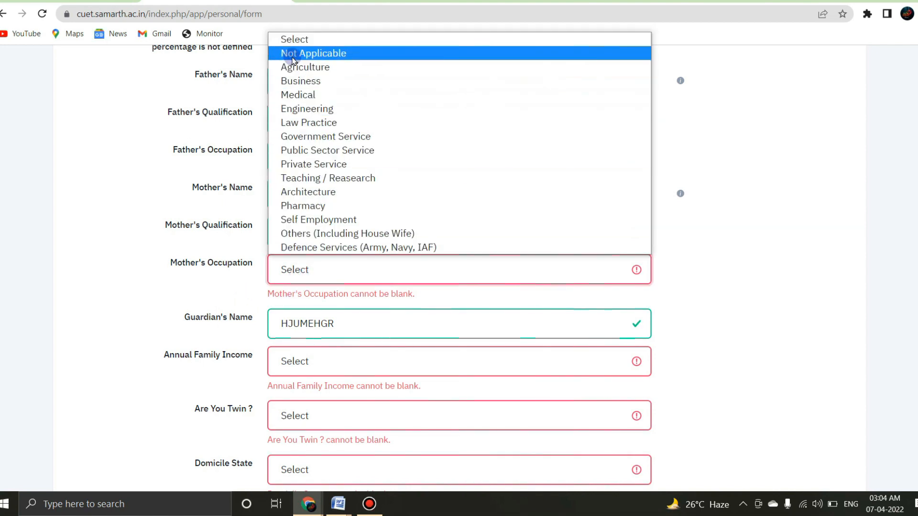
left_click(293, 56)
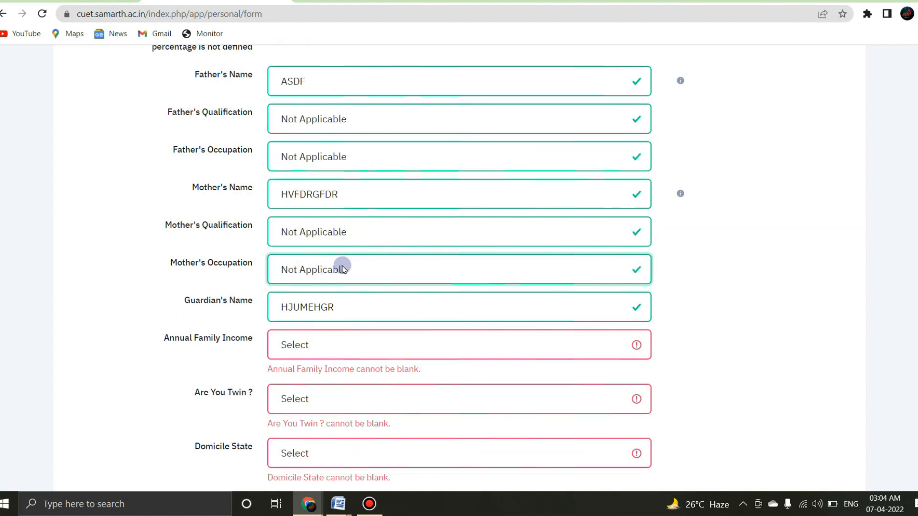
scroll(343, 267, "down", 3)
Step: Set family income to RS. 100001 - 200000, twin to No, and Domicile State to DELHI
left_click(308, 217)
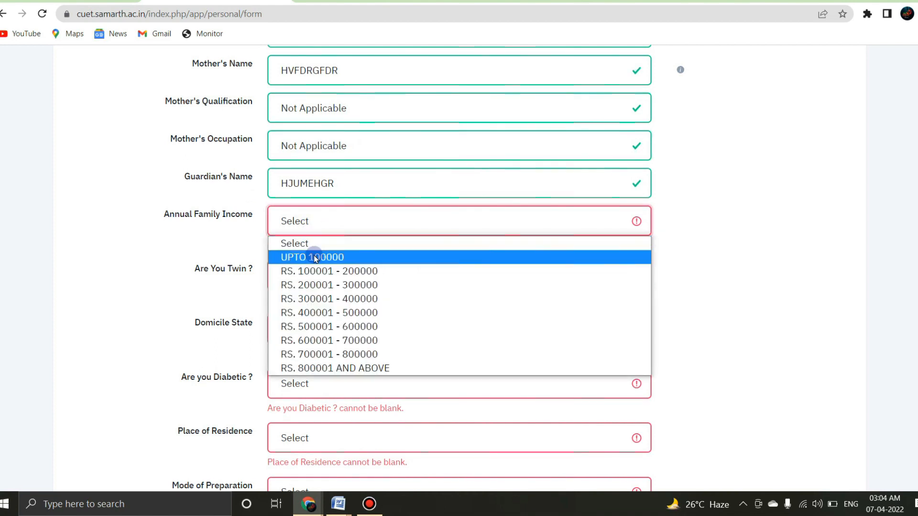
left_click(316, 280)
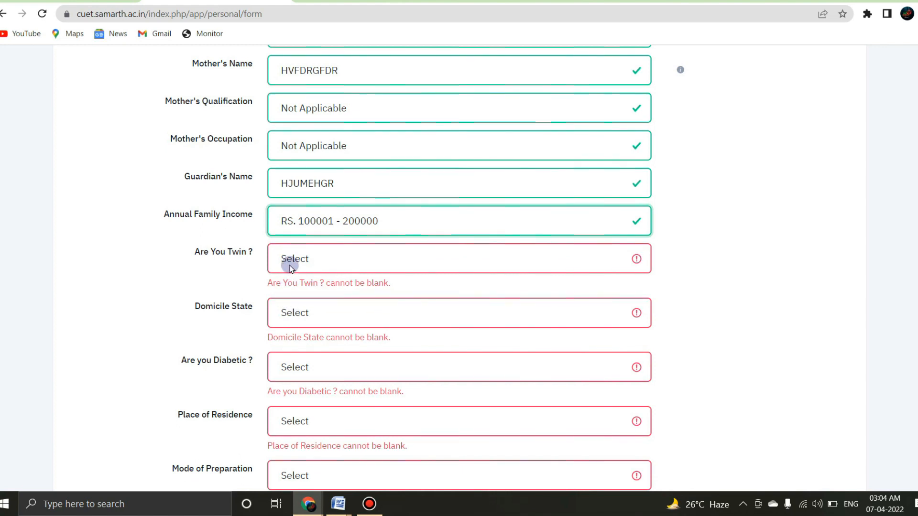
left_click(290, 266)
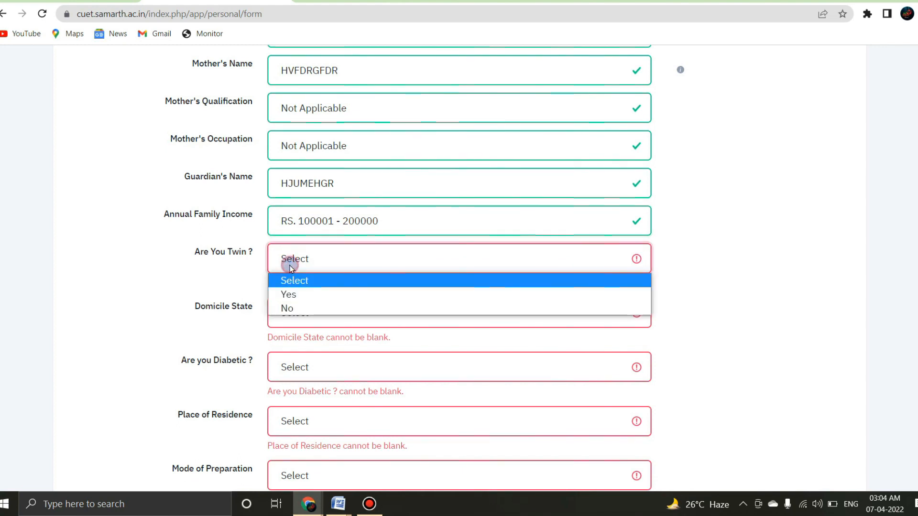
left_click(294, 307)
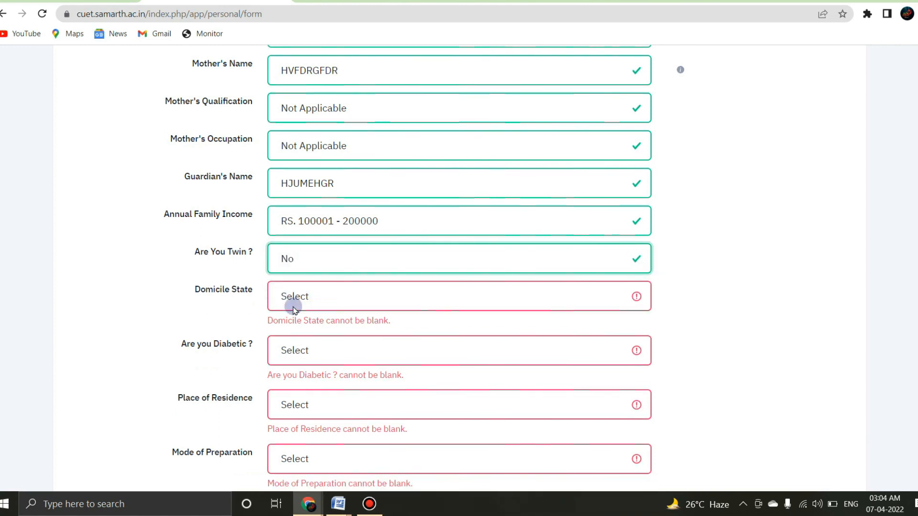
left_click(293, 307)
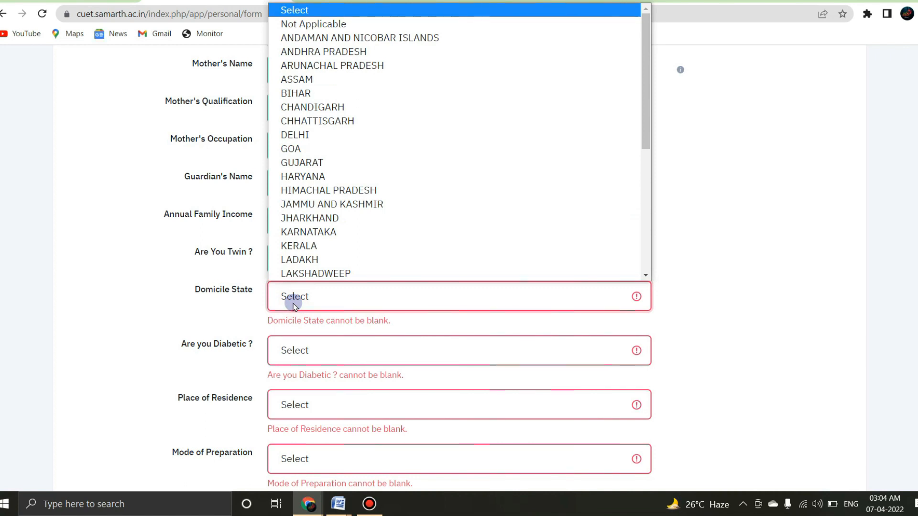
left_click(305, 138)
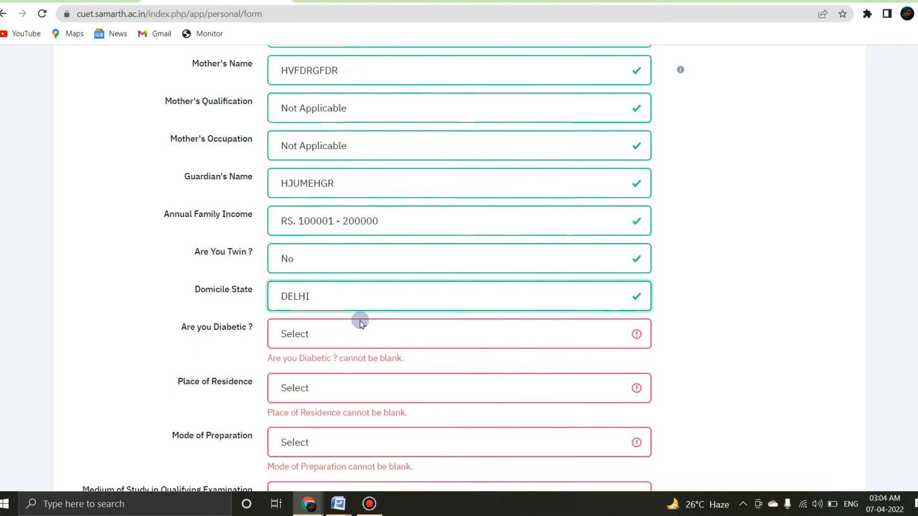
Step: Answer No to being diabetic and set Place of Residence to Urban
left_click(297, 346)
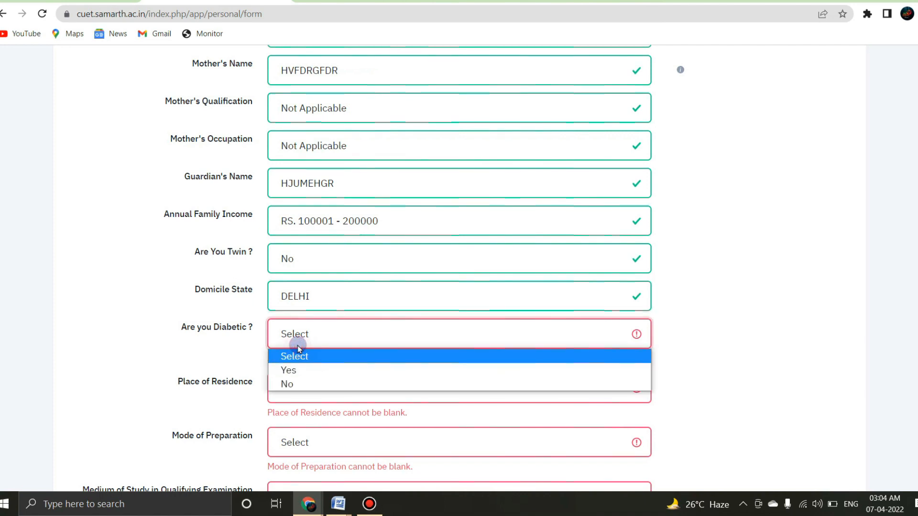
left_click(299, 384)
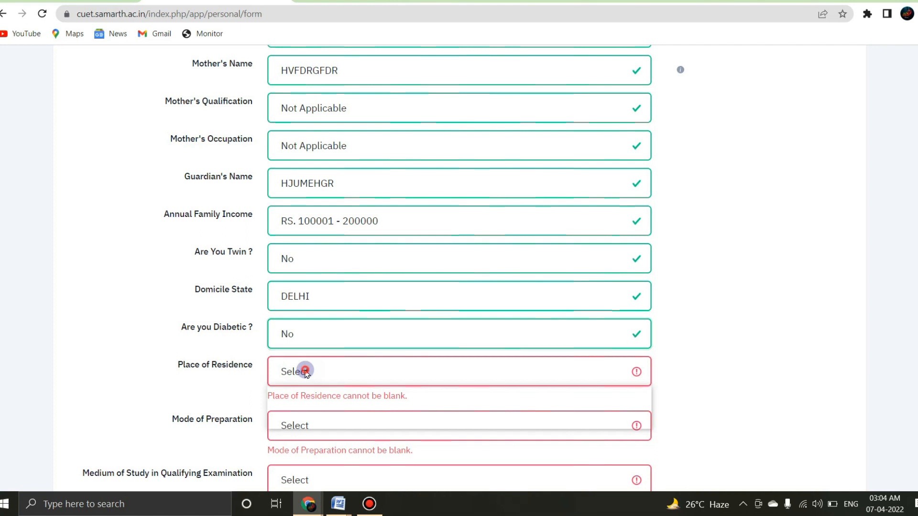
left_click(306, 374)
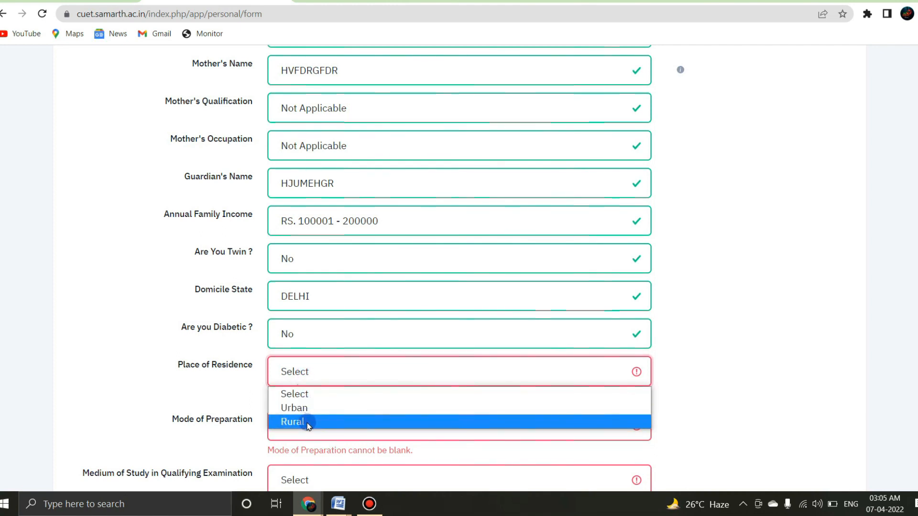
left_click(305, 410)
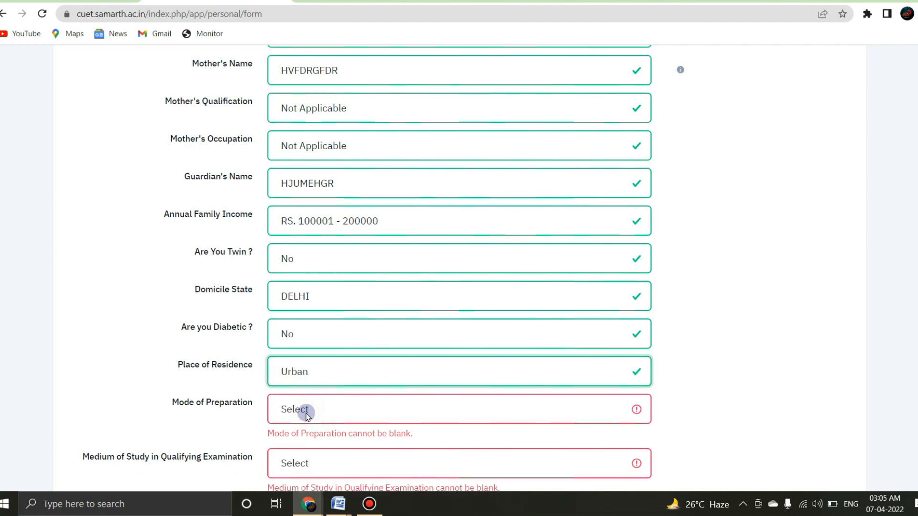
scroll(304, 410, "down", 1)
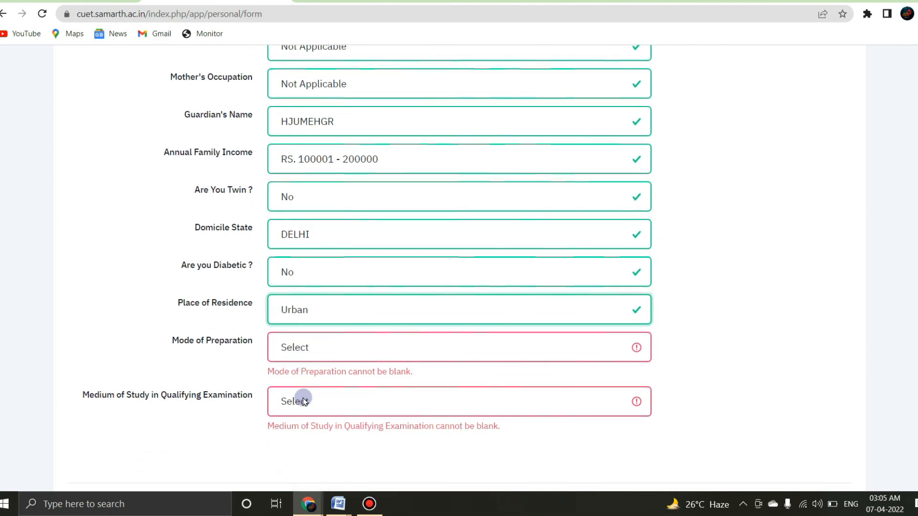
Step: Choose Self as Mode of Preparation and Hindi as Medium of Study
left_click(289, 348)
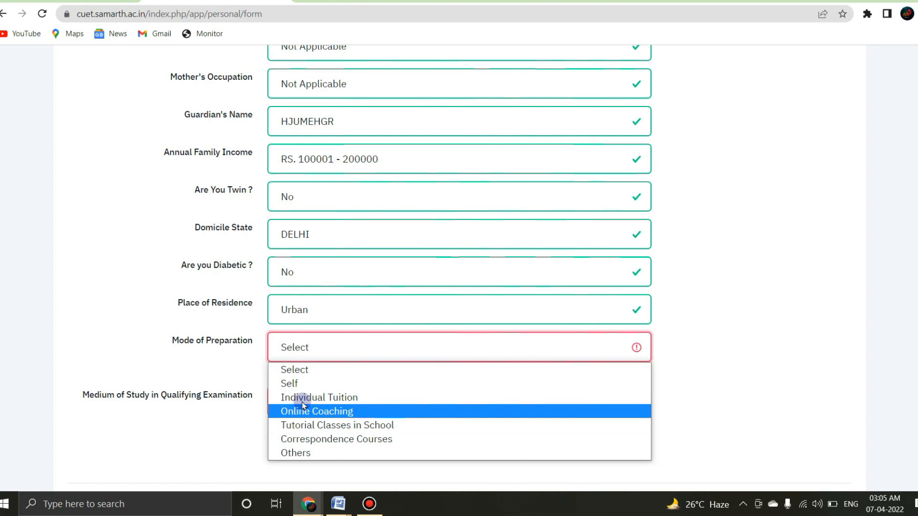
left_click(301, 383)
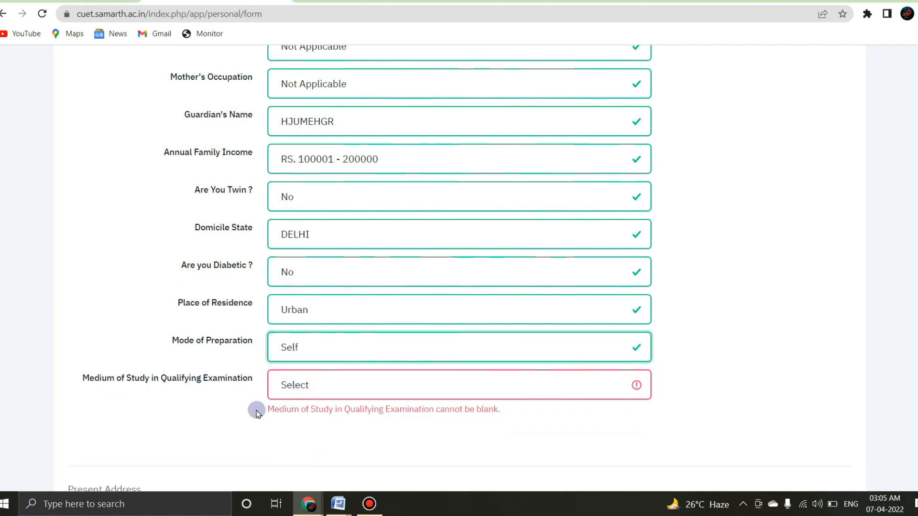
left_click(296, 387)
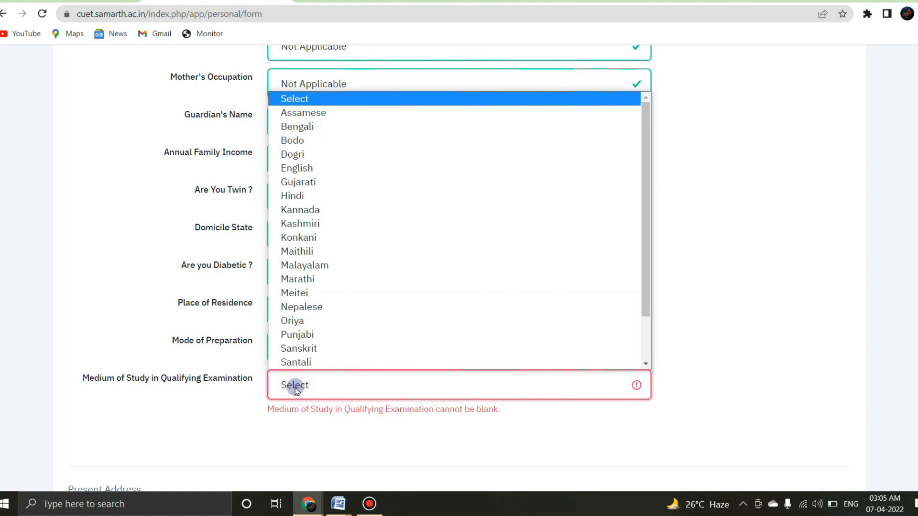
left_click(309, 200)
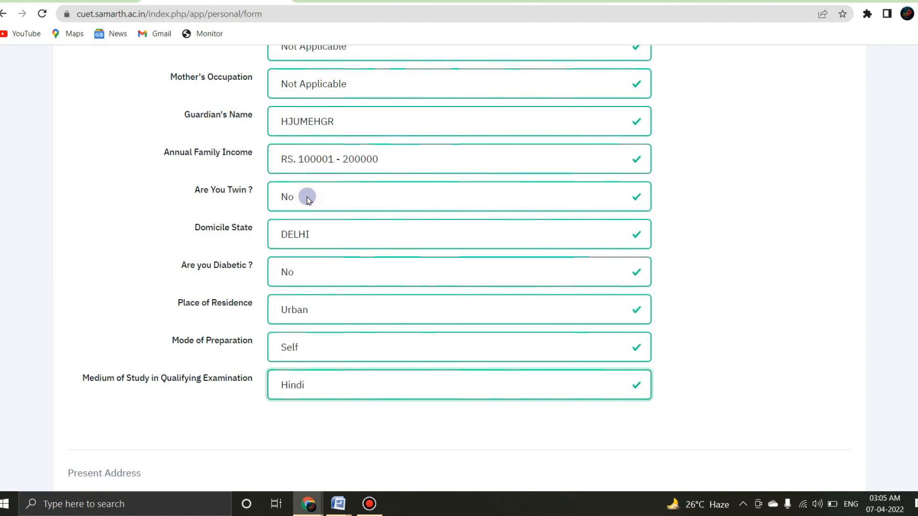
Step: Scroll to the bottom of the personal details form and save it
scroll(299, 302, "down", 5)
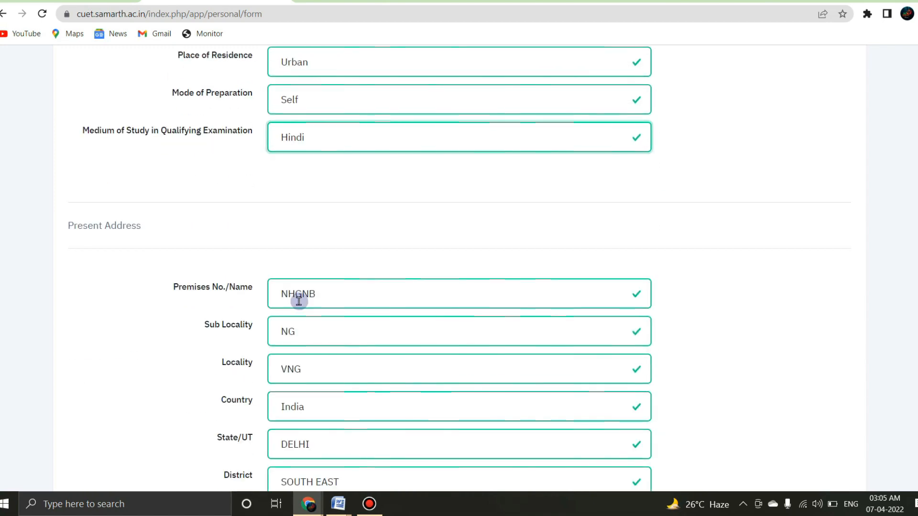
scroll(298, 301, "down", 6)
scroll(299, 301, "down", 11)
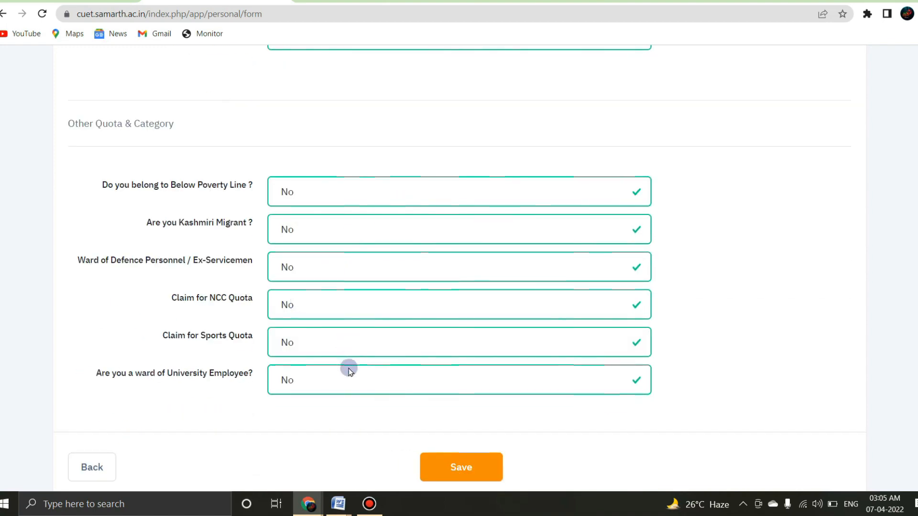
scroll(349, 372, "down", 3)
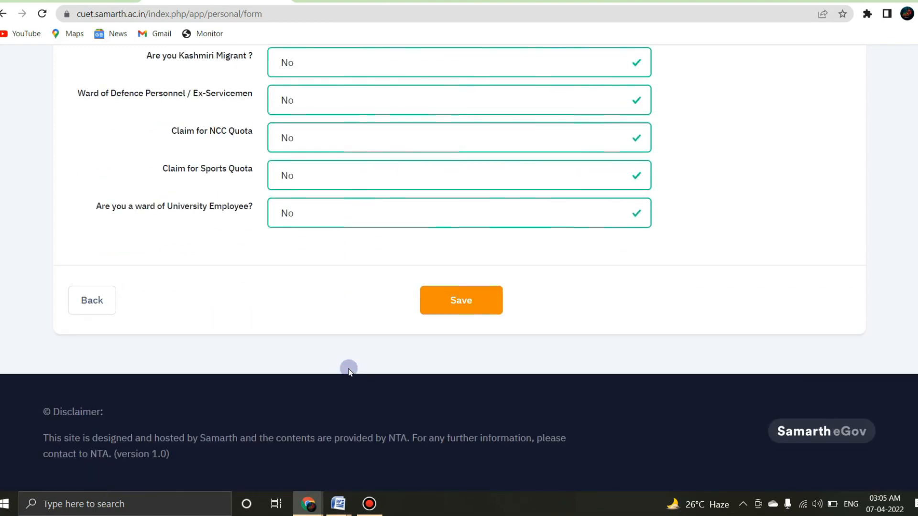
left_click(439, 300)
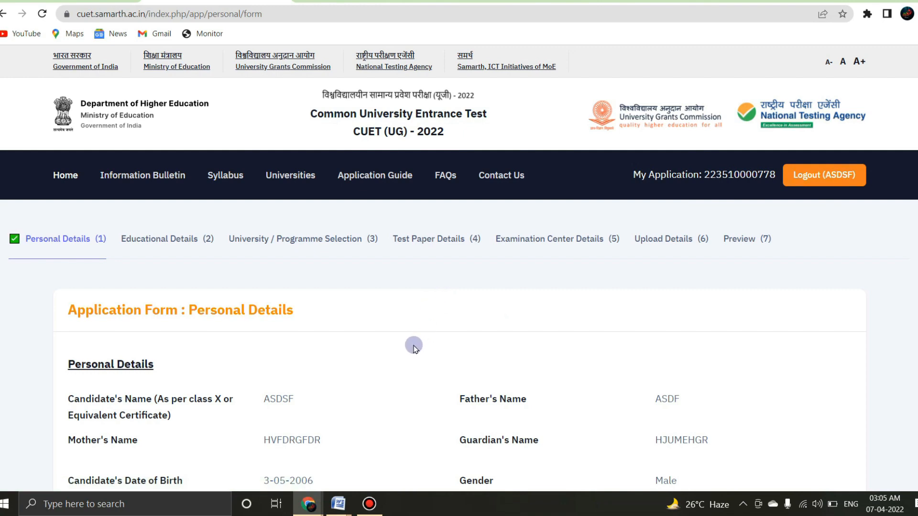
Step: Scroll through the saved read-only Personal Details summary
scroll(414, 348, "down", 5)
scroll(414, 349, "down", 4)
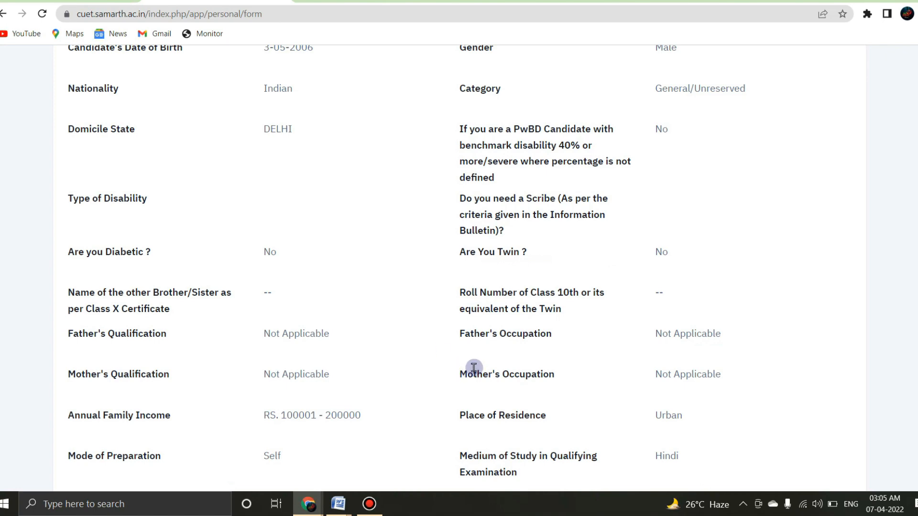
scroll(472, 369, "down", 5)
scroll(473, 370, "down", 4)
scroll(474, 371, "down", 6)
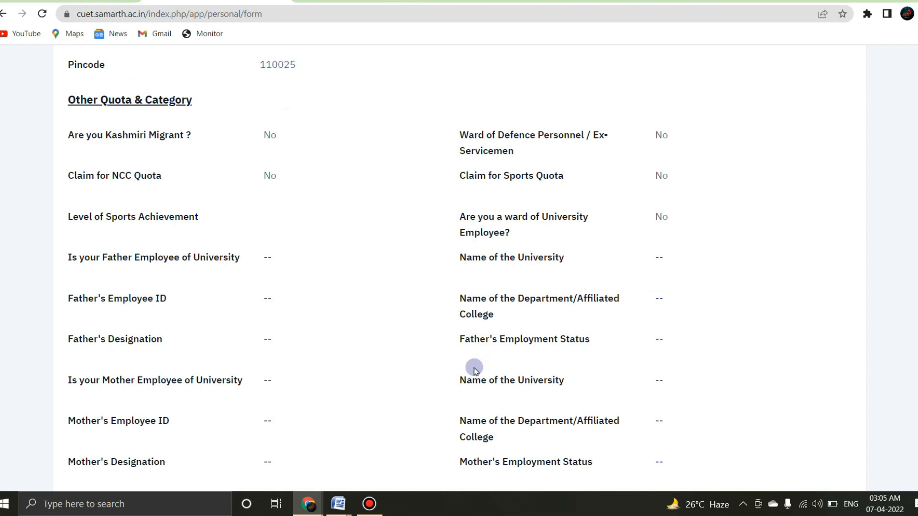
scroll(458, 335, "up", 6)
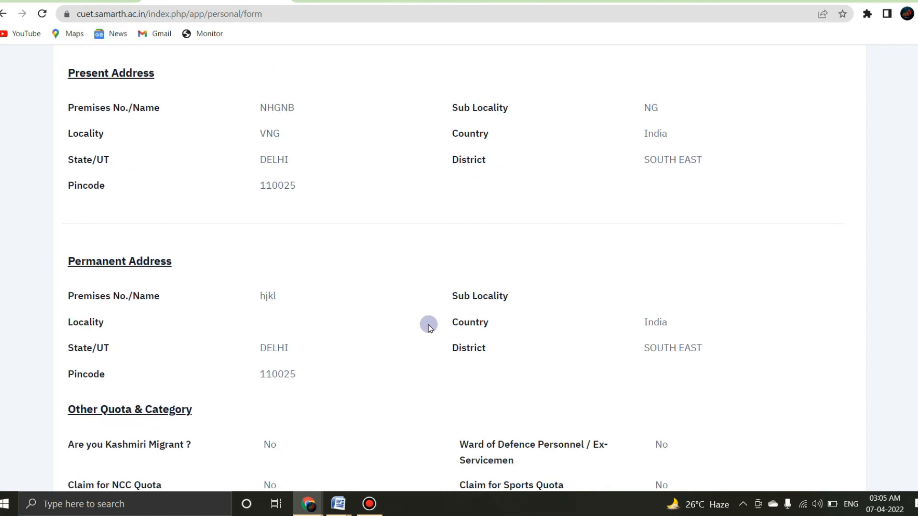
scroll(440, 334, "down", 1)
scroll(359, 344, "down", 3)
scroll(360, 344, "down", 4)
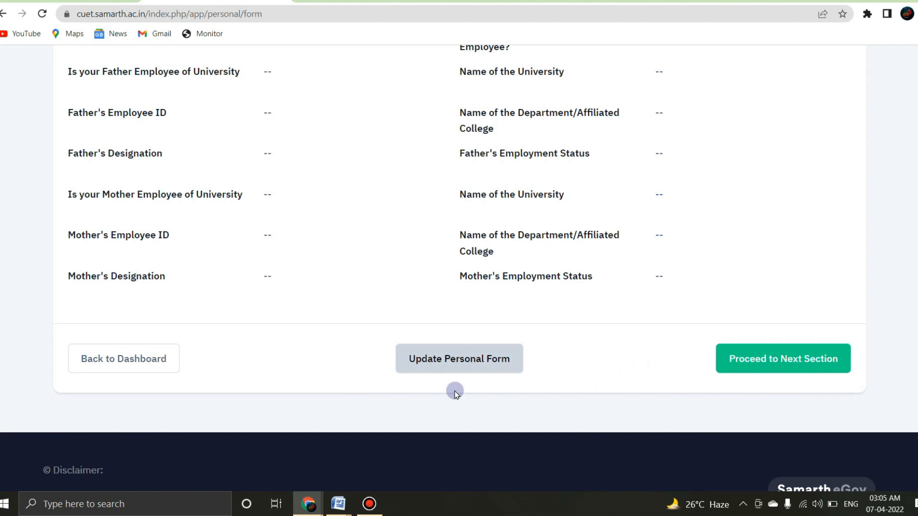
Step: Proceed to Educational Details and mark Class X as Passed in 2015
left_click(754, 362)
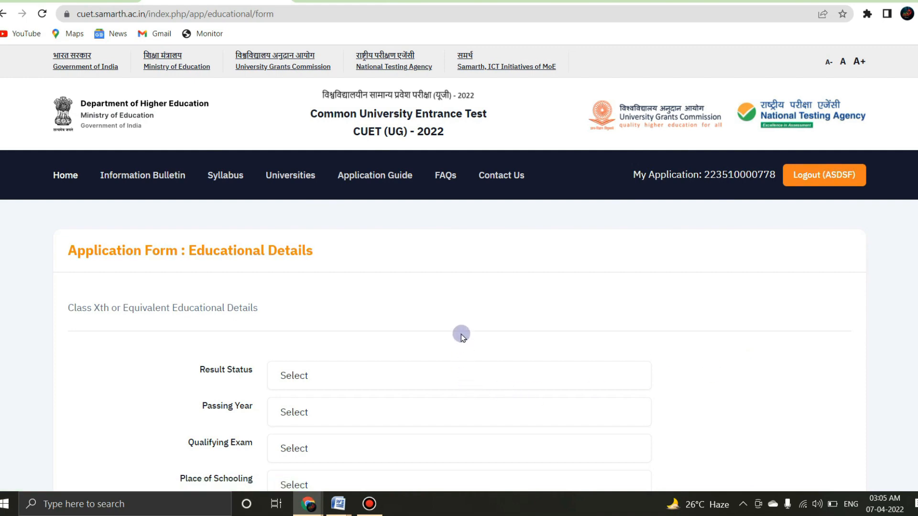
scroll(462, 336, "down", 3)
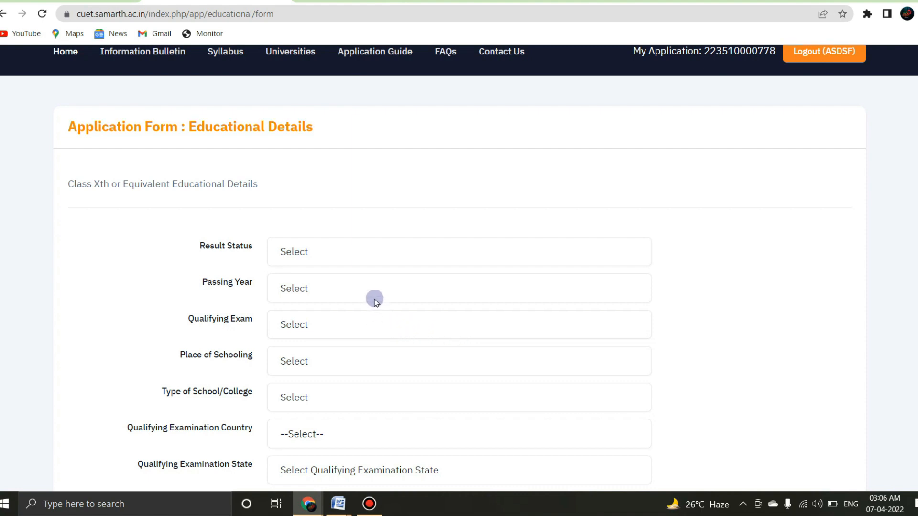
left_click(357, 258)
left_click(343, 287)
left_click(337, 289)
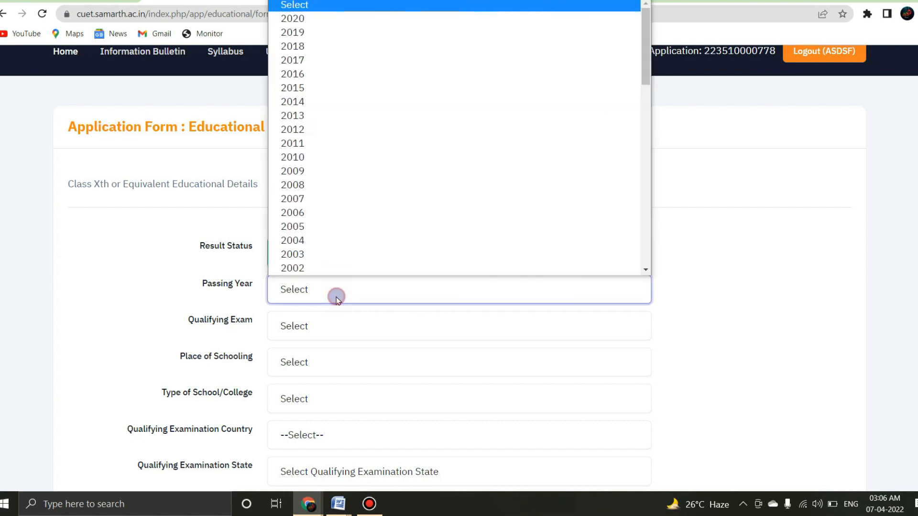
left_click(291, 88)
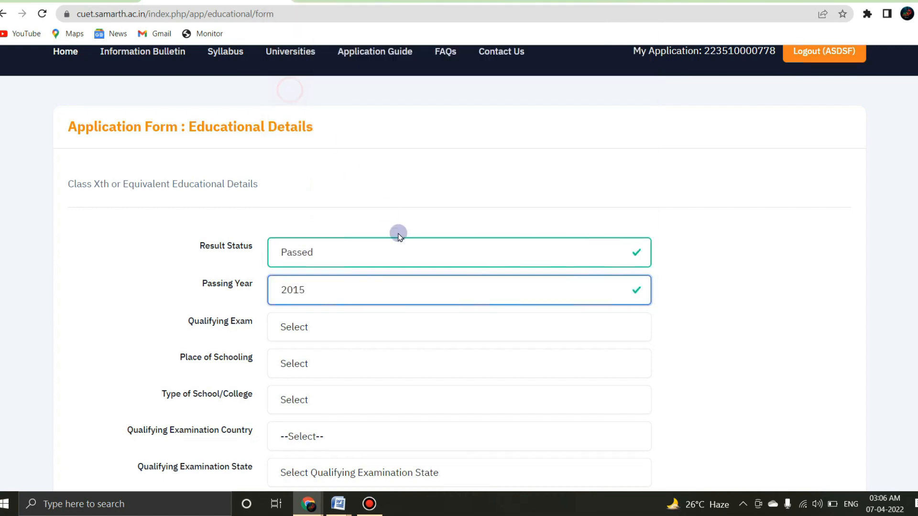
Step: Set qualifying exam to 10th or Equivalent, schooling Urban, school type Jawahar Navodaya Vidyalaya (JNVs)
left_click(340, 327)
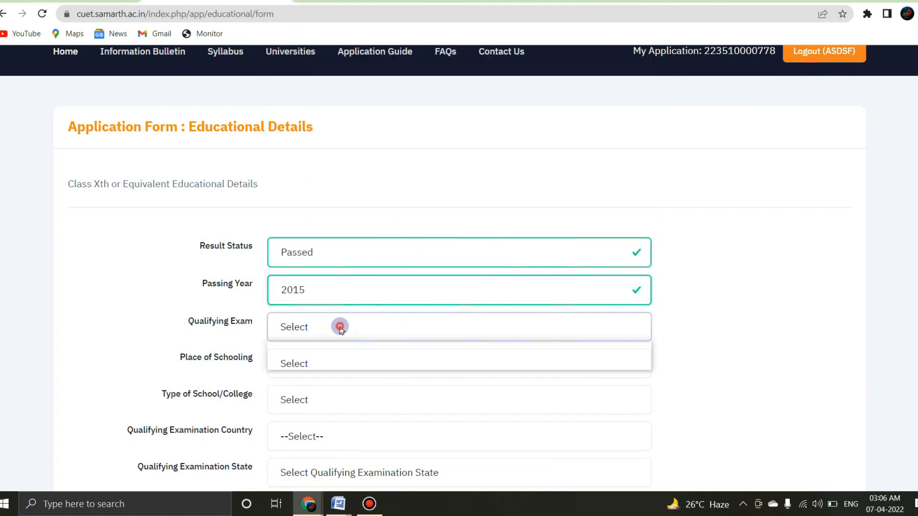
left_click(348, 364)
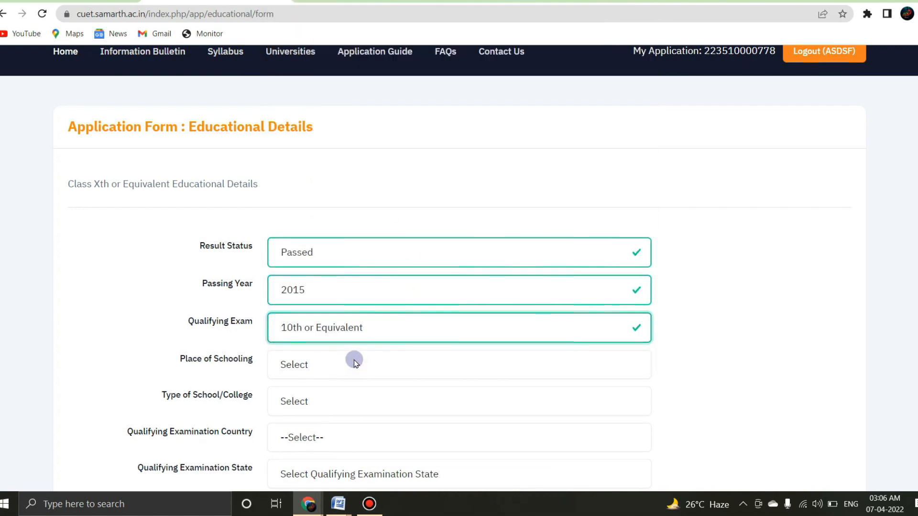
scroll(351, 362, "down", 1)
left_click(313, 302)
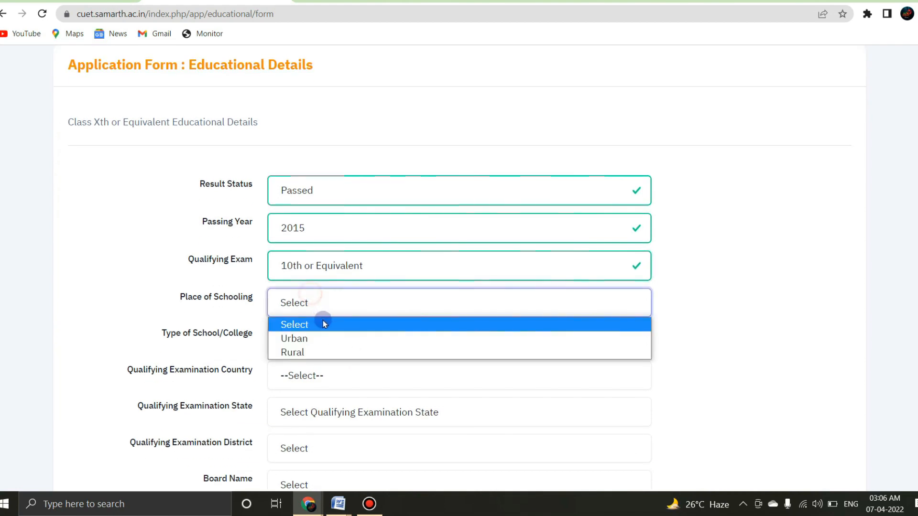
left_click(316, 339)
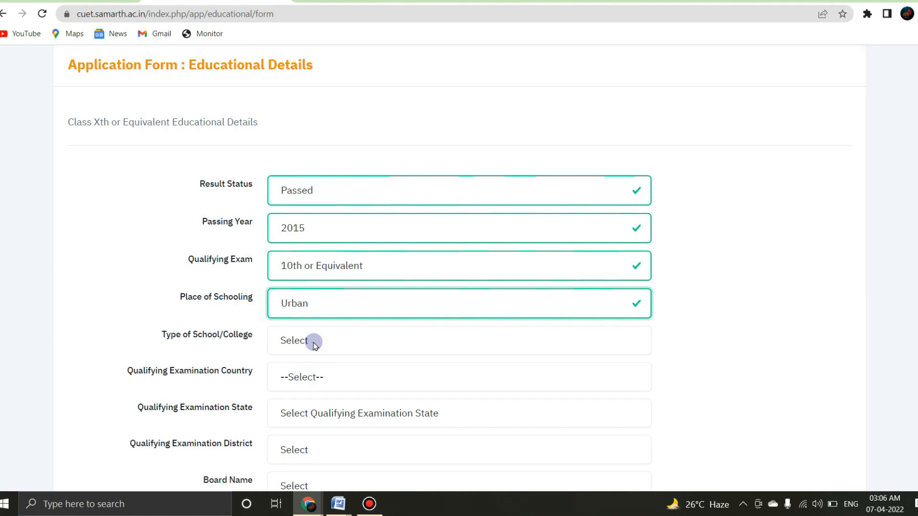
left_click(315, 342)
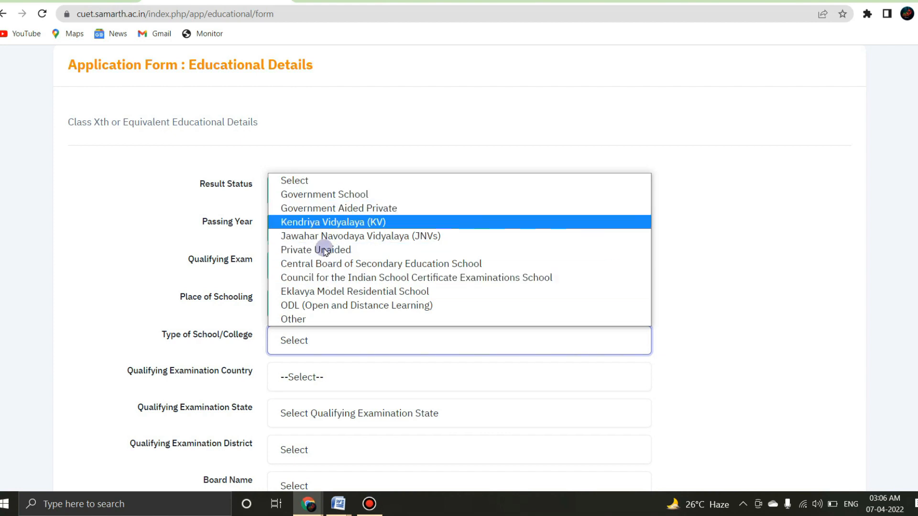
left_click(321, 319)
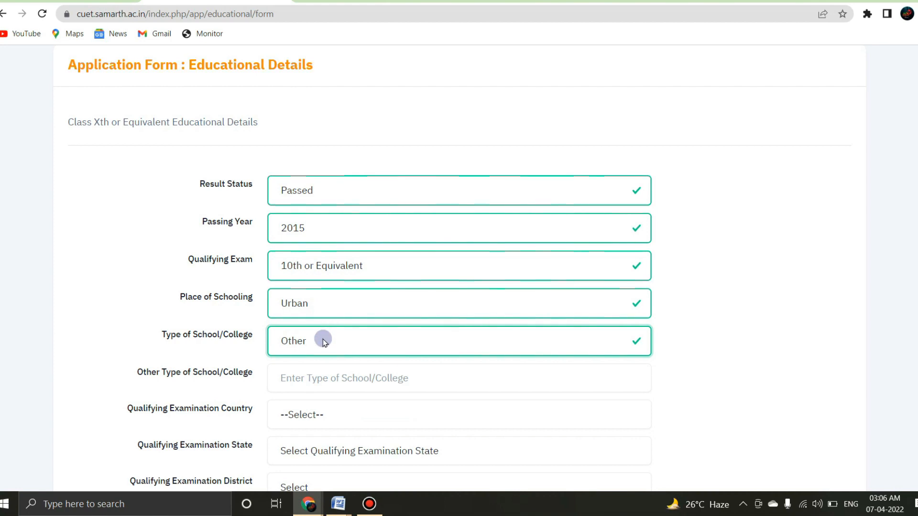
left_click(323, 334)
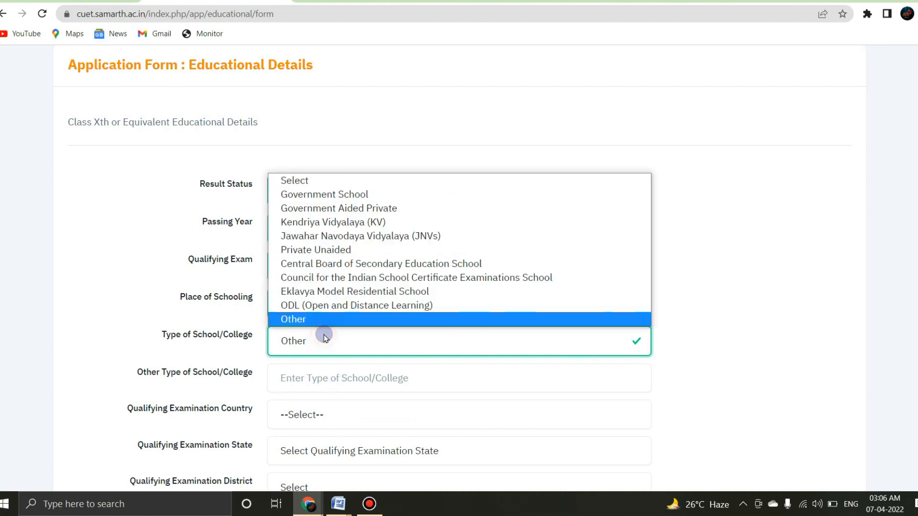
left_click(309, 237)
Step: Set the Class X examination location to India, DELHI, district SOUTH EAST
scroll(350, 338, "down", 1)
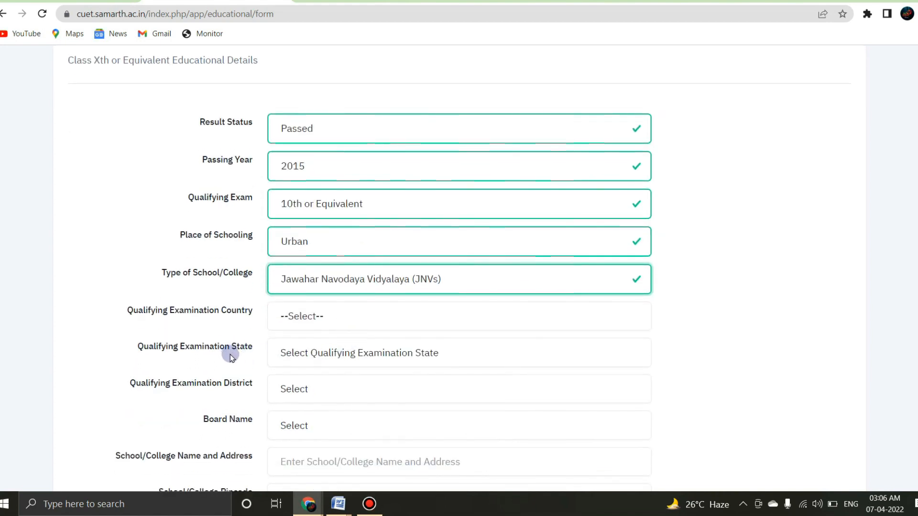
left_click(293, 316)
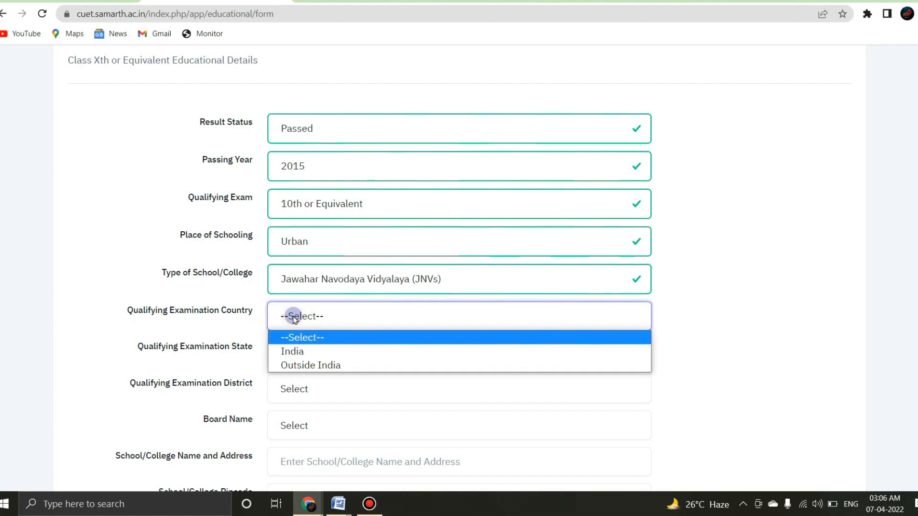
left_click(302, 353)
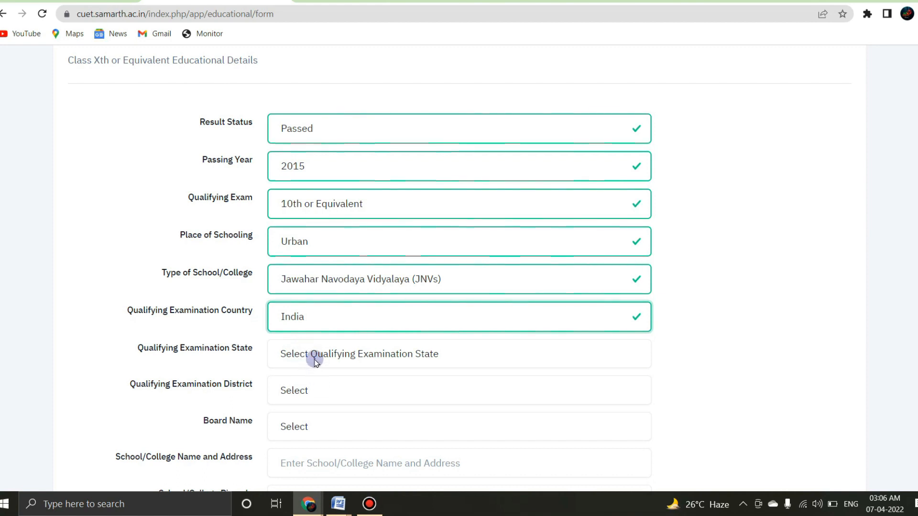
left_click(314, 355)
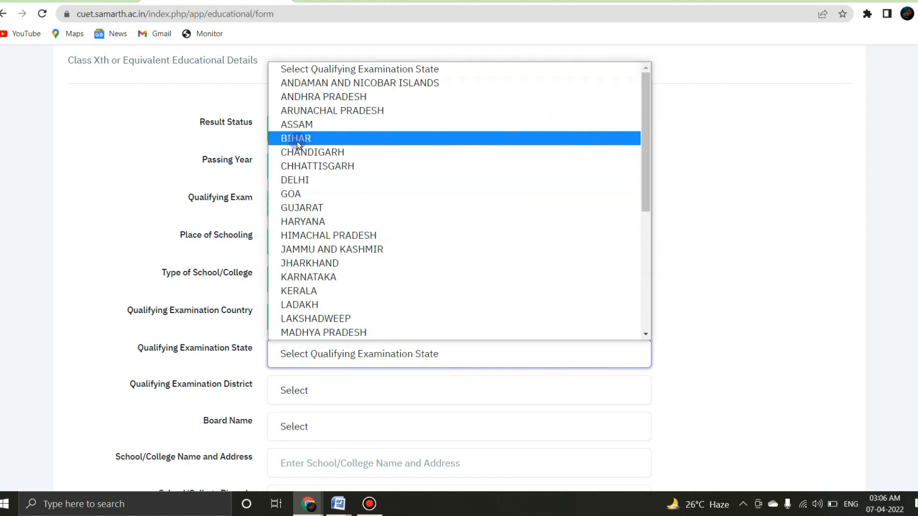
left_click(297, 180)
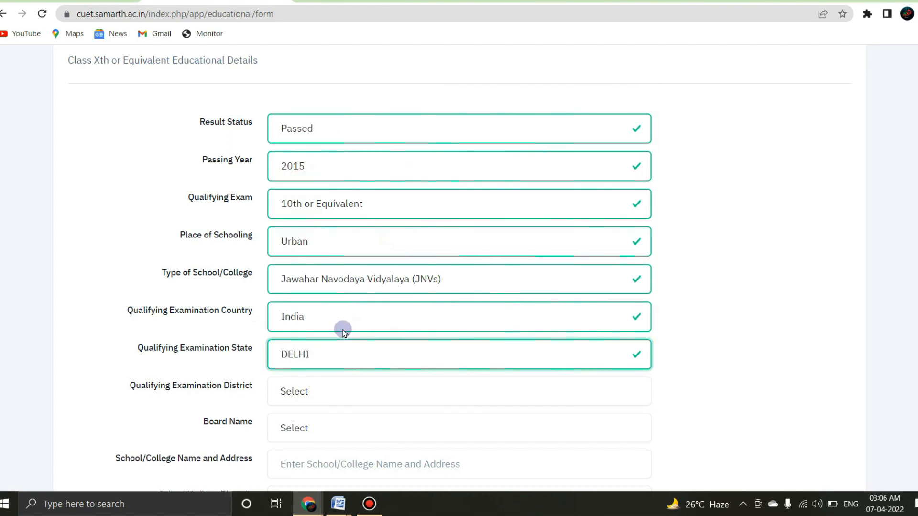
scroll(339, 368, "down", 1)
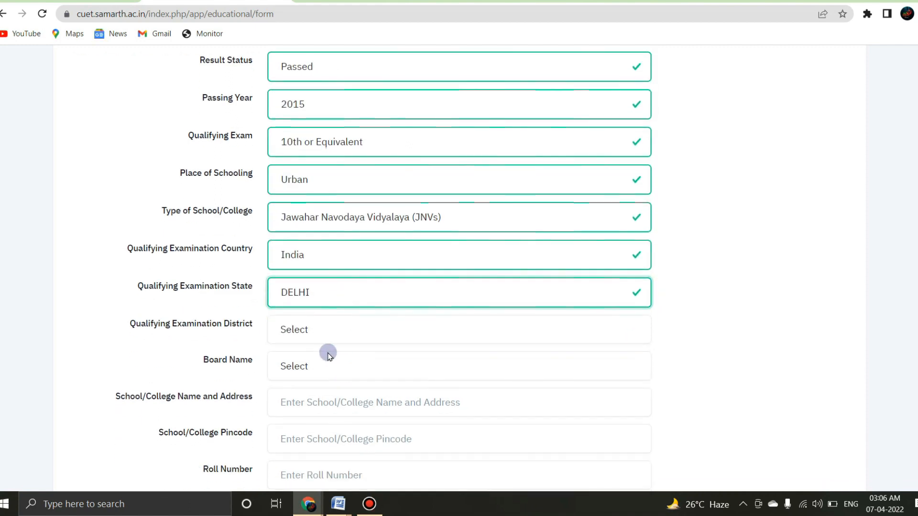
left_click(319, 332)
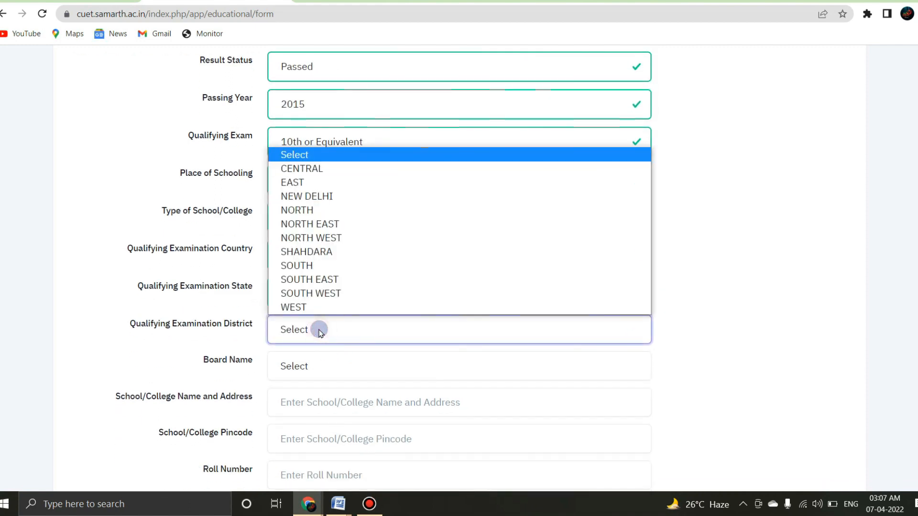
left_click(310, 280)
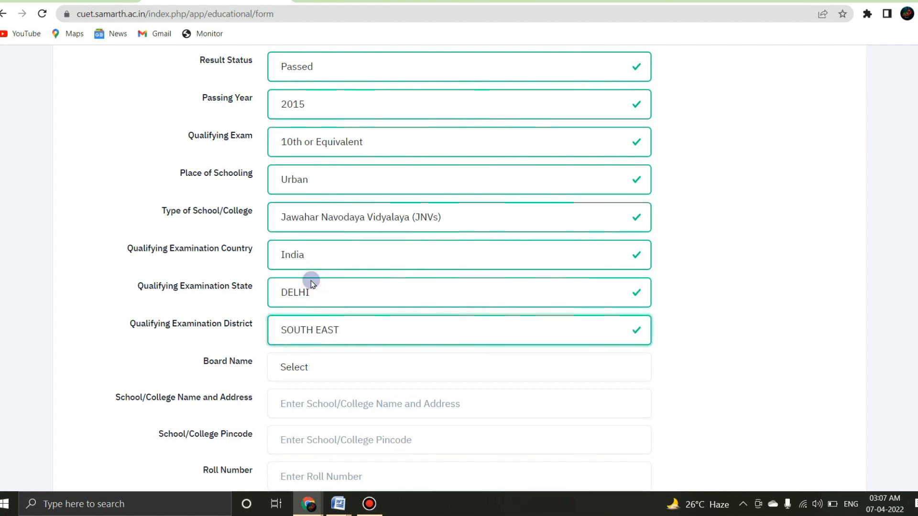
Step: Choose CBSE I (CBSE INTERNATIONAL) board and enter the school name/address, pincode and roll number
left_click(313, 366)
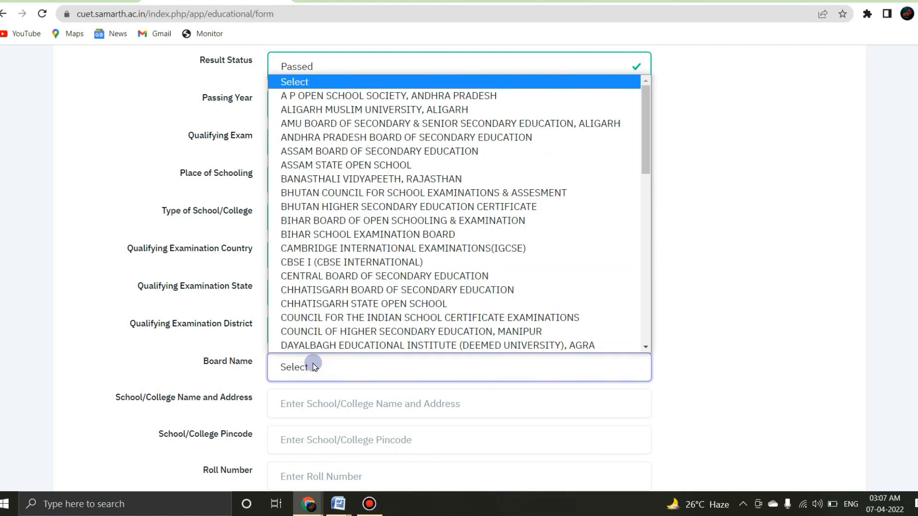
left_click(299, 263)
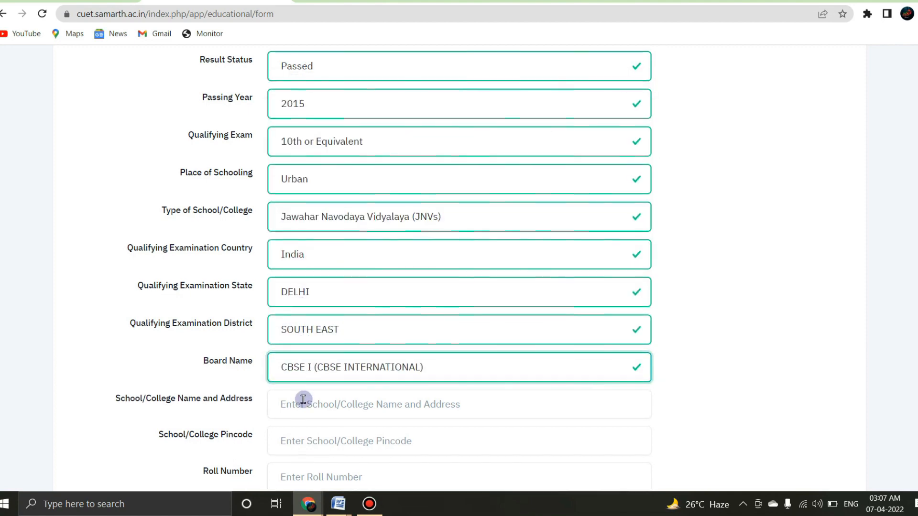
scroll(303, 399, "down", 2)
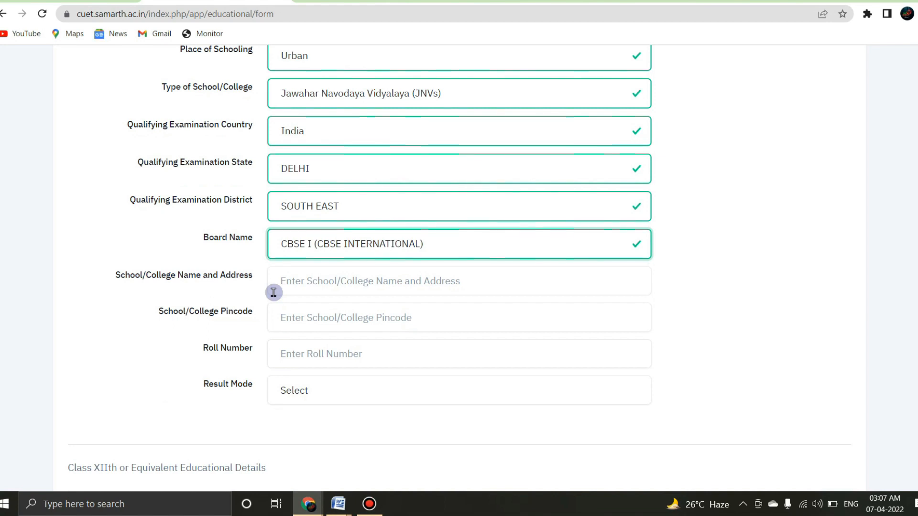
left_click(296, 282)
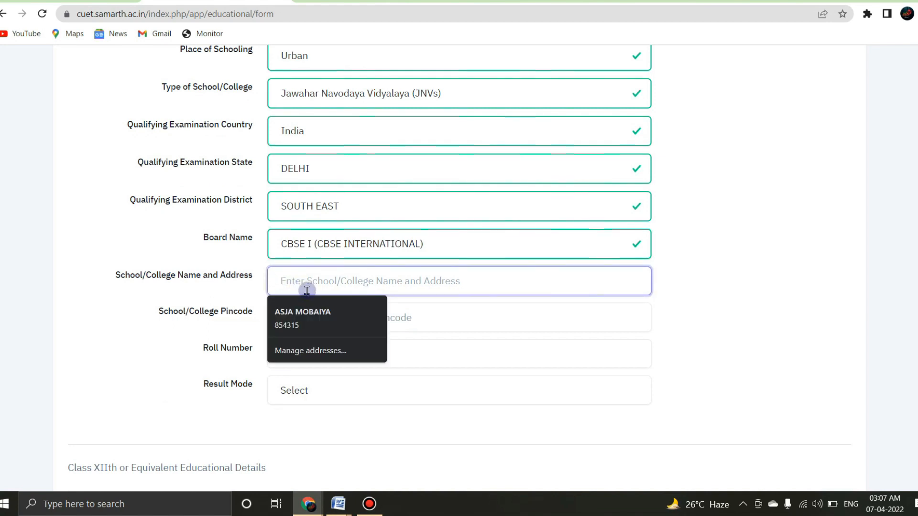
type("jaf nkjfanjvv")
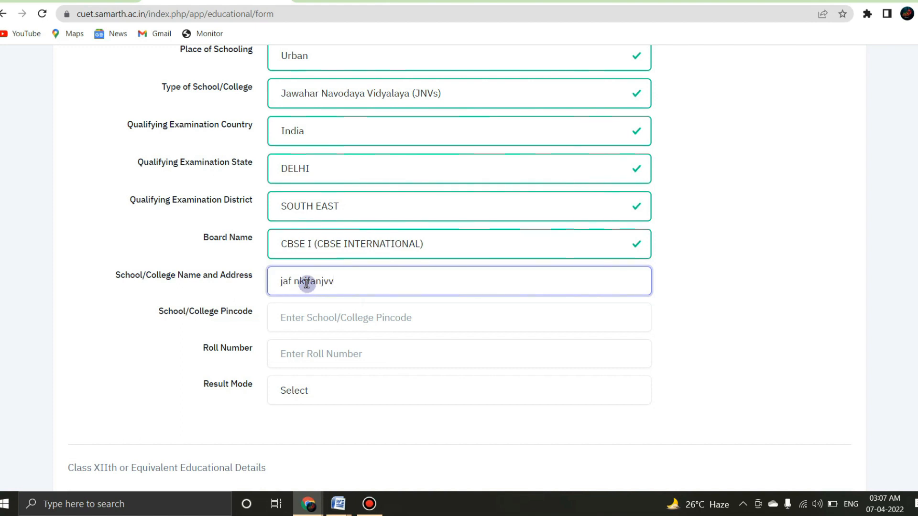
left_click(323, 329)
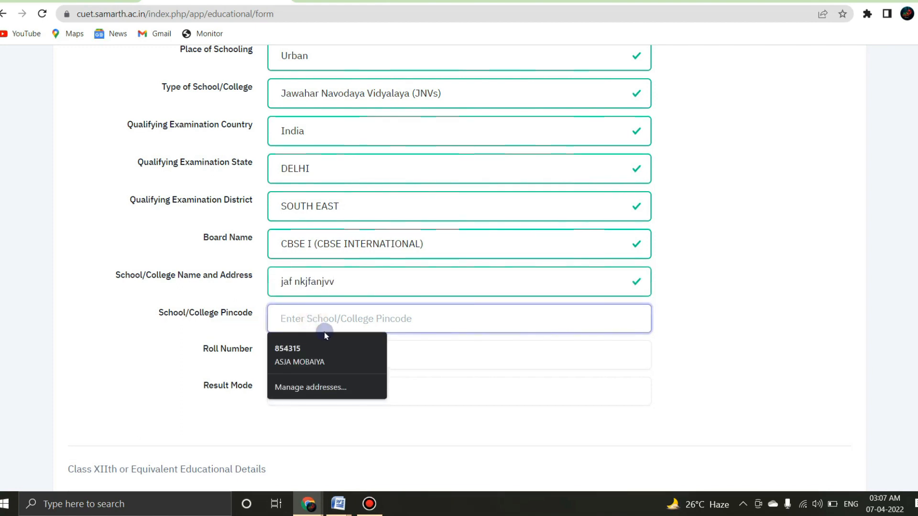
type("110025")
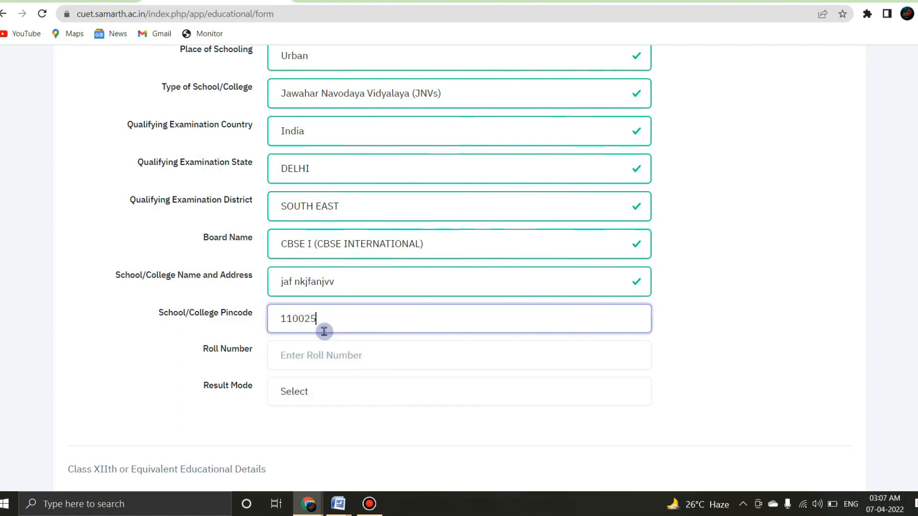
left_click(338, 352)
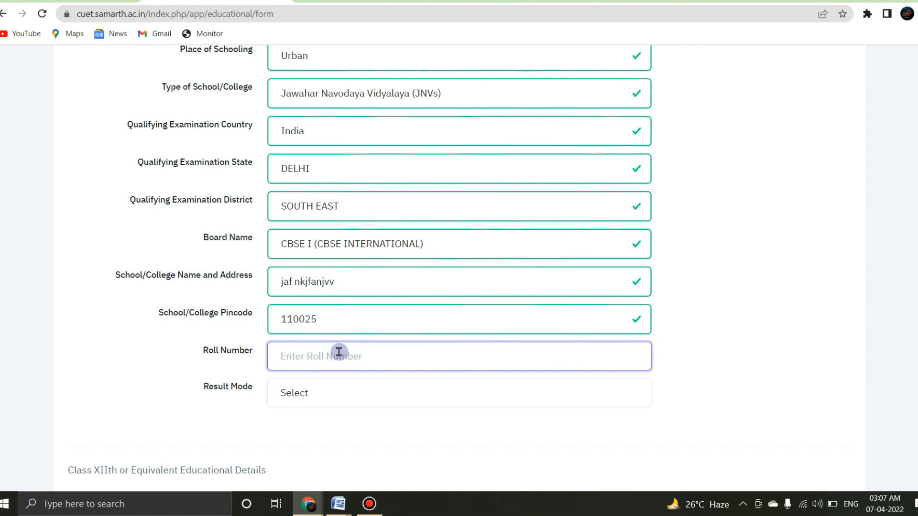
type("MH")
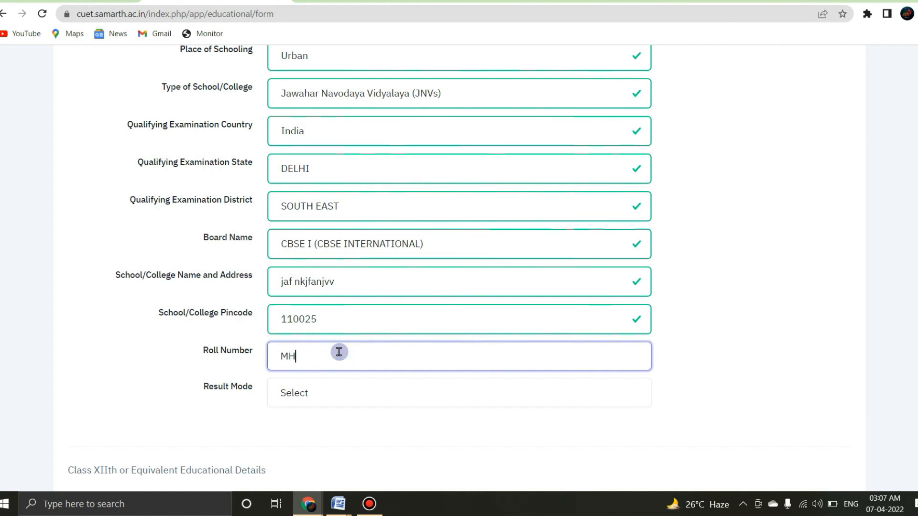
type("6535")
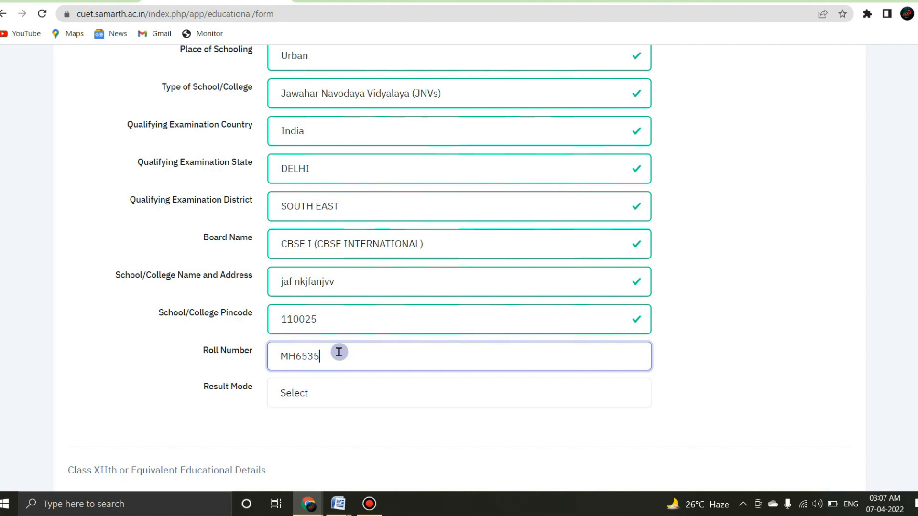
left_click(345, 395)
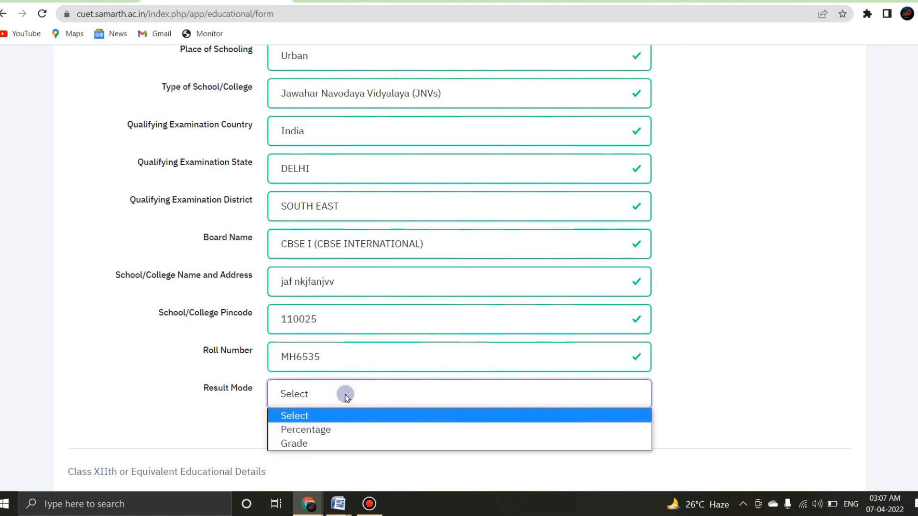
Step: Set Result Mode to Percentage and Maximum Marks to 100
left_click(330, 430)
scroll(331, 433, "down", 1)
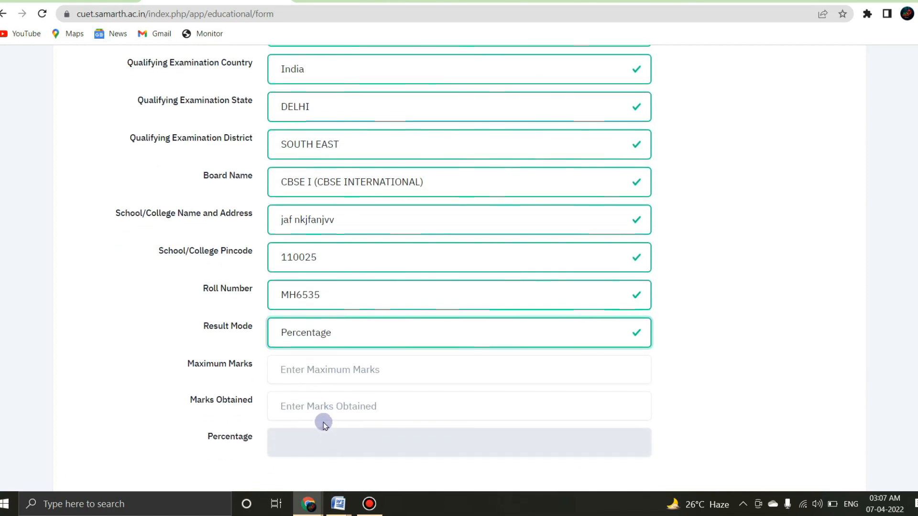
left_click(332, 372)
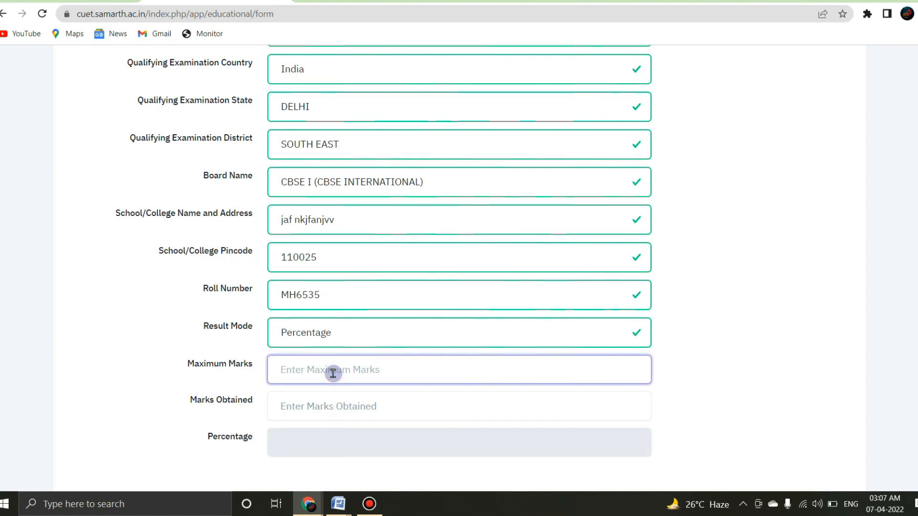
type("90")
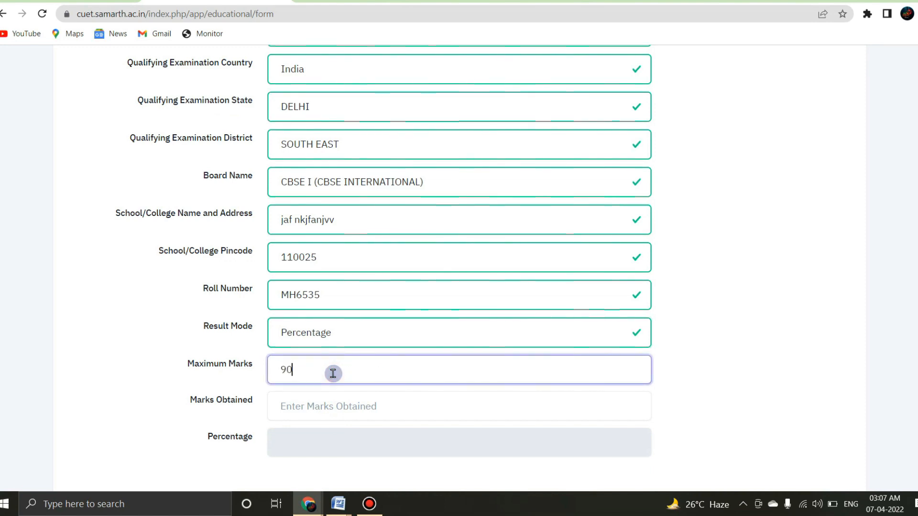
left_click(349, 409)
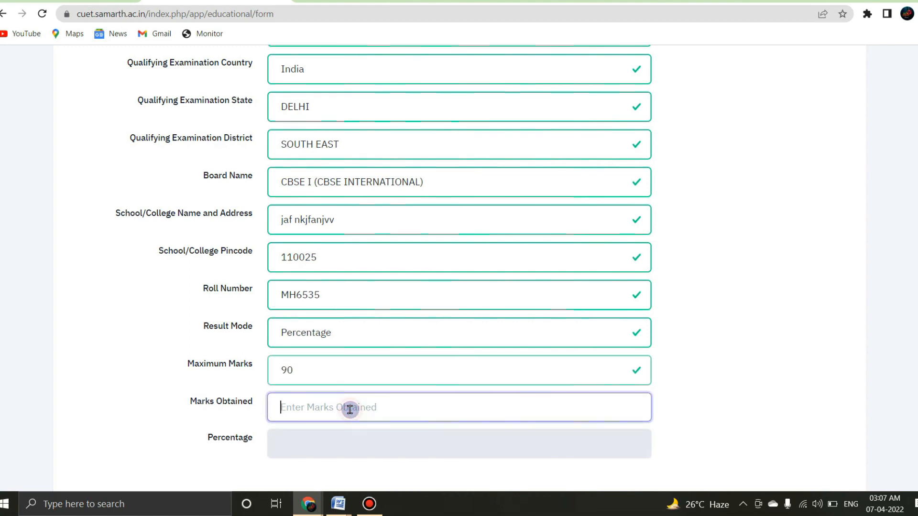
left_click(333, 369)
key("BackSpace")
key("BackSpace")
type("100")
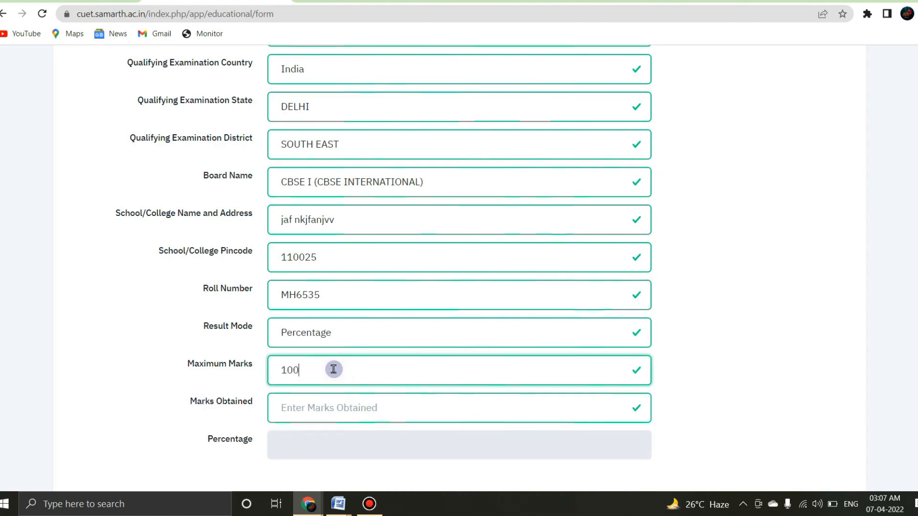
Step: Enter 90 as Marks Obtained and check the calculated 90.00 percentage
left_click(323, 411)
type("90")
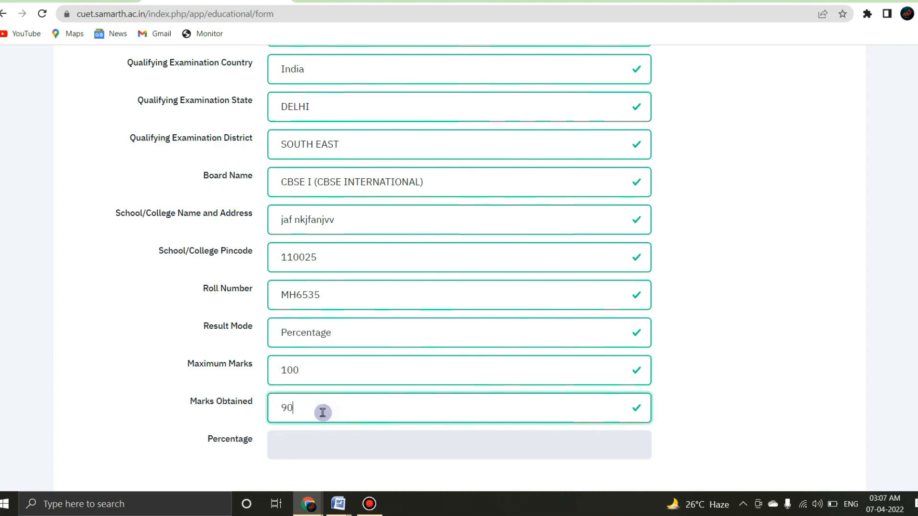
scroll(322, 412, "down", 1)
left_click(321, 383)
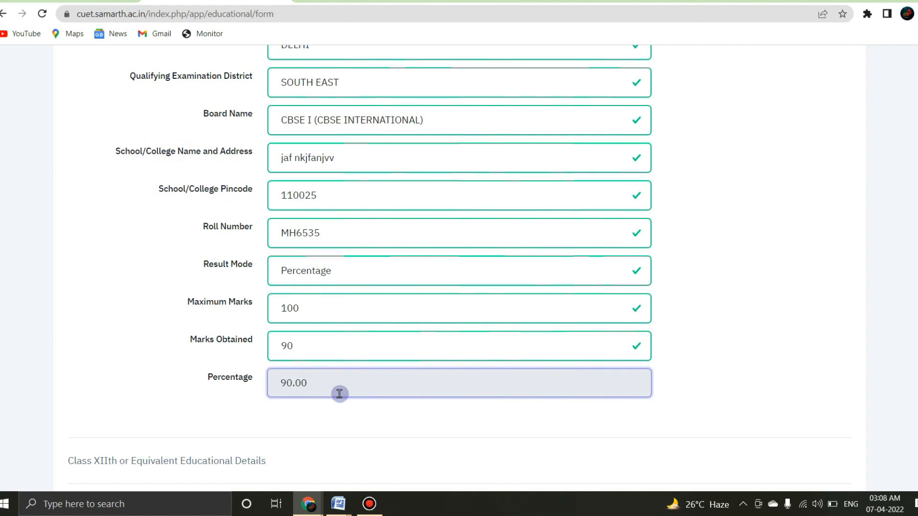
scroll(349, 406, "down", 2)
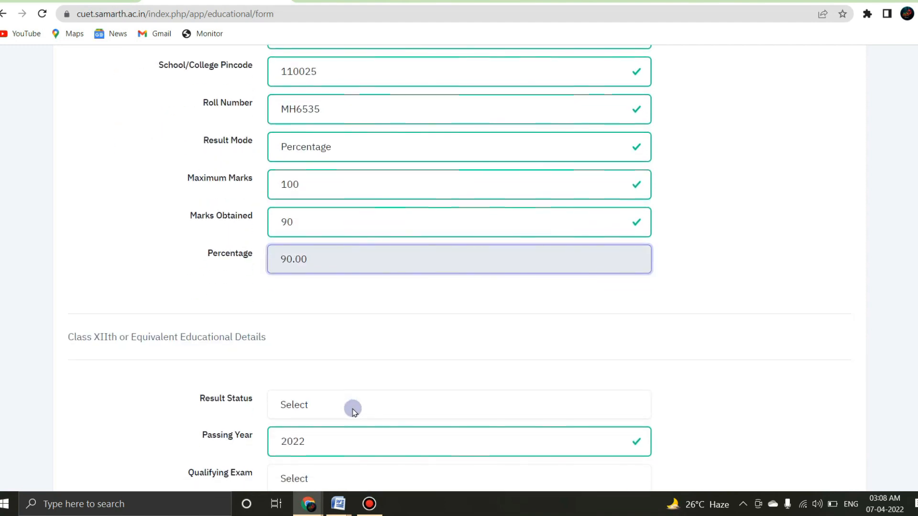
Step: Mark Class XII Passed, 12th or Equivalent, Urban schooling, Jawahar Navodaya Vidyalaya (JNVs) school type
left_click(353, 405)
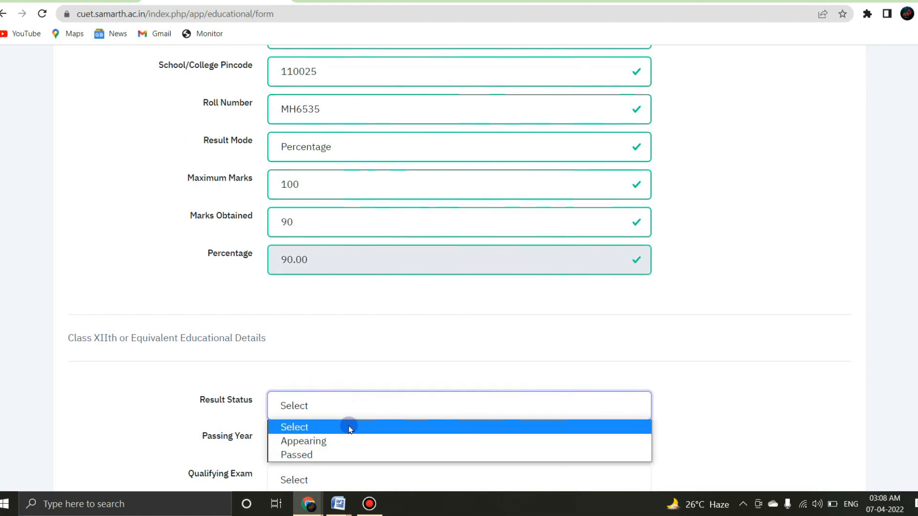
left_click(299, 455)
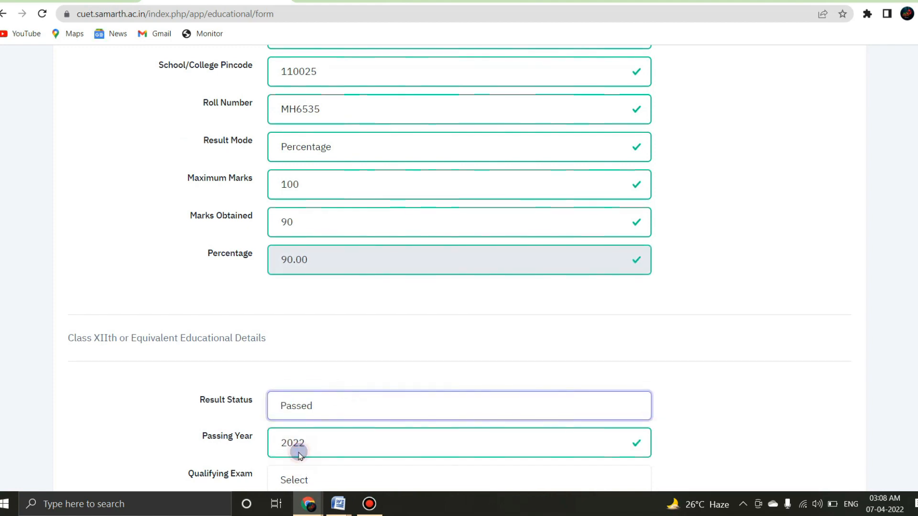
scroll(330, 437, "down", 3)
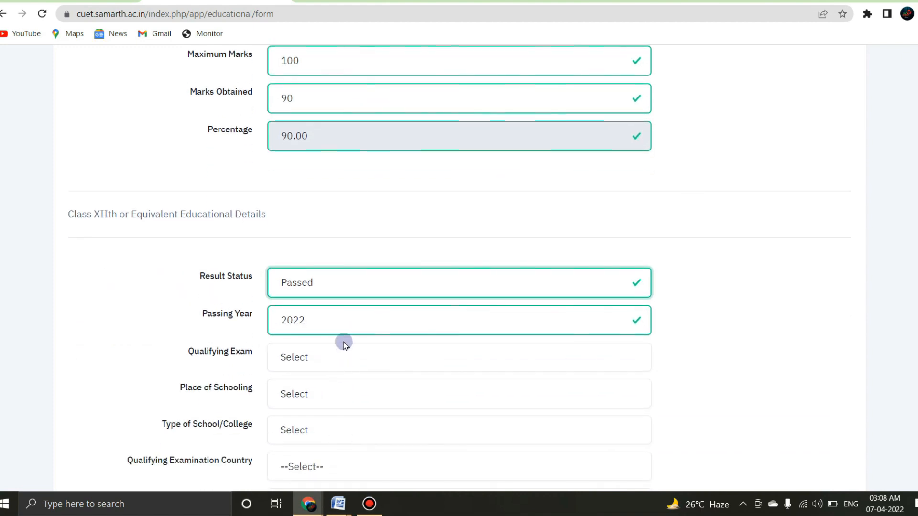
left_click(328, 364)
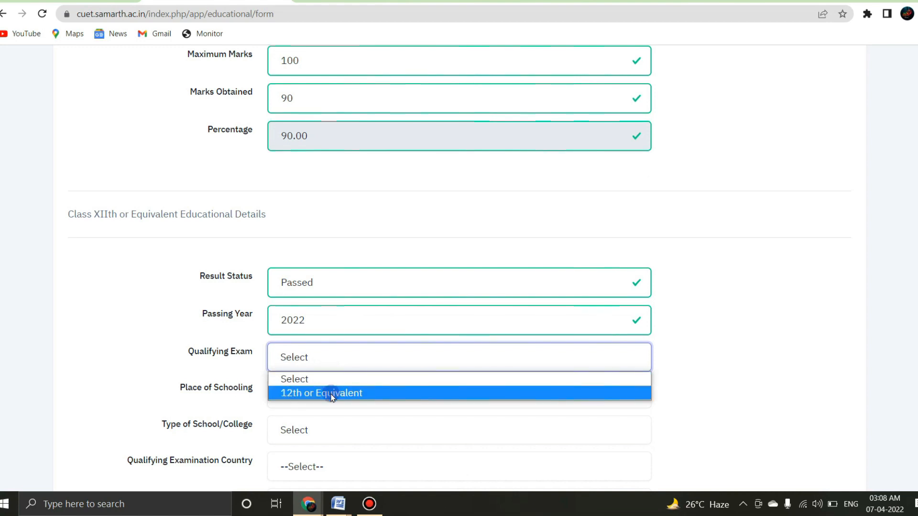
left_click(334, 392)
left_click(323, 403)
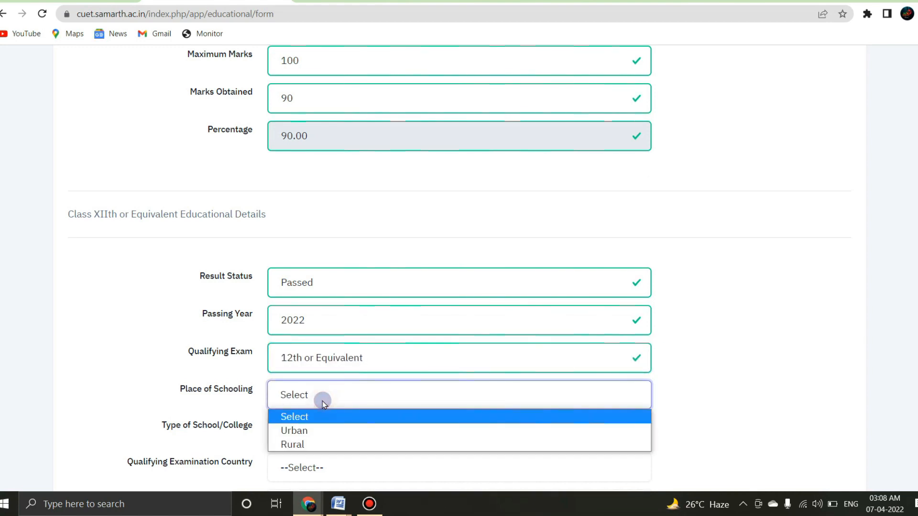
left_click(311, 430)
scroll(306, 430, "down", 1)
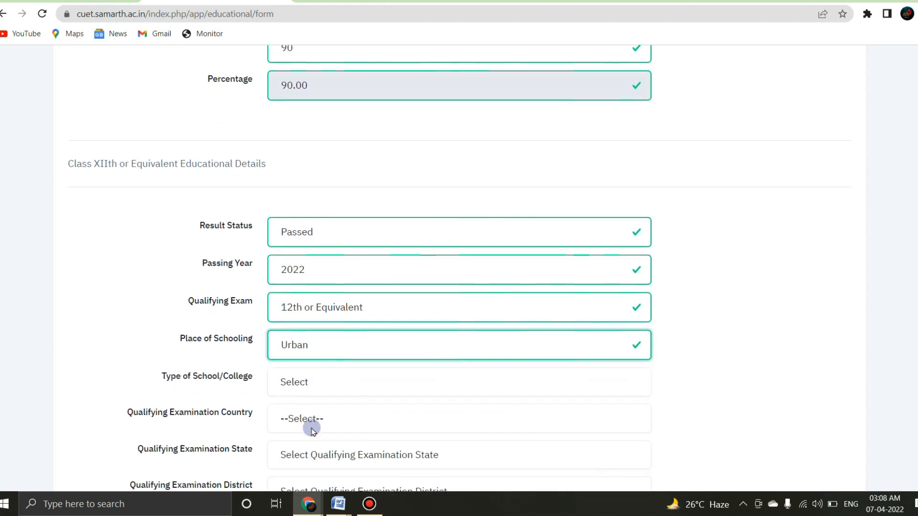
left_click(294, 372)
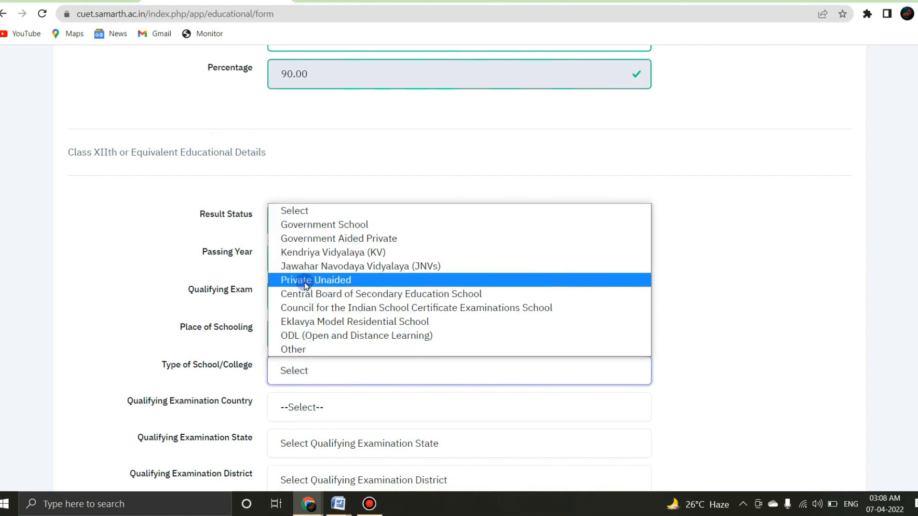
left_click(303, 266)
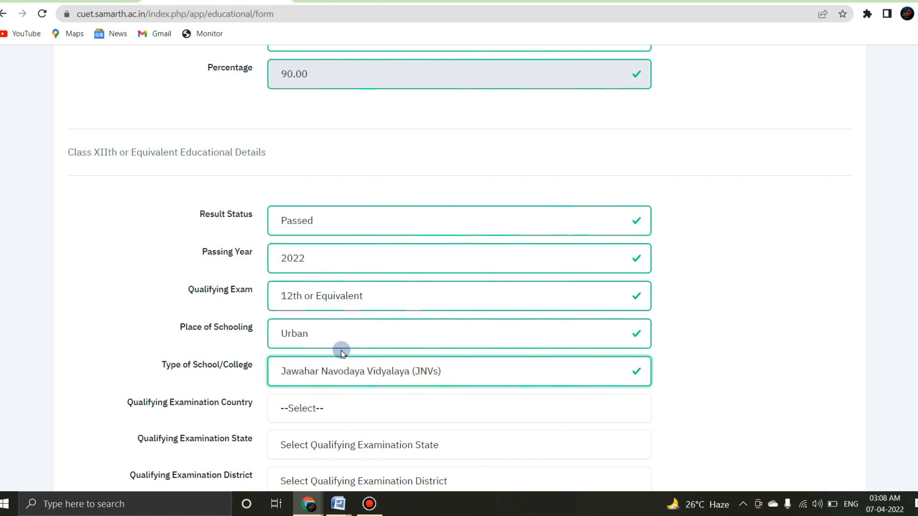
Step: Set the Class XII examination location to India, DELHI, district SOUTH EAST
left_click(303, 408)
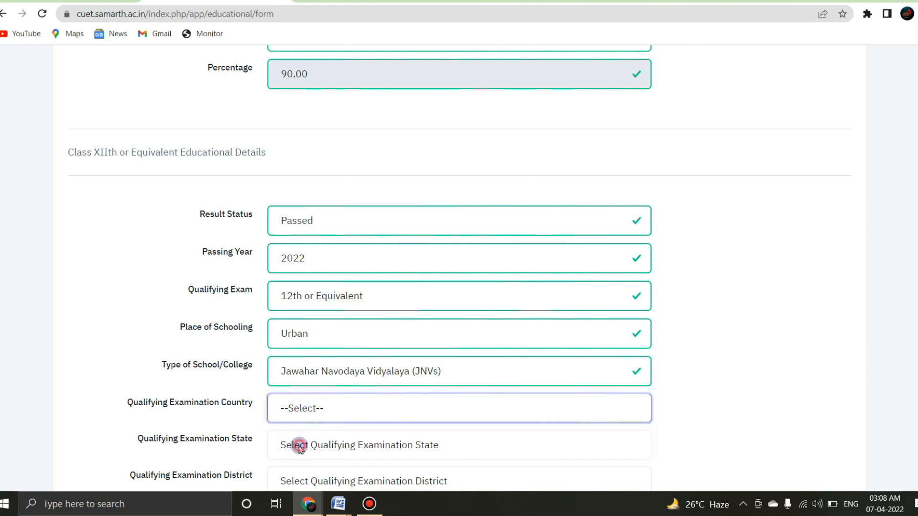
left_click(299, 441)
scroll(313, 417, "down", 1)
scroll(314, 416, "down", 1)
left_click(312, 389)
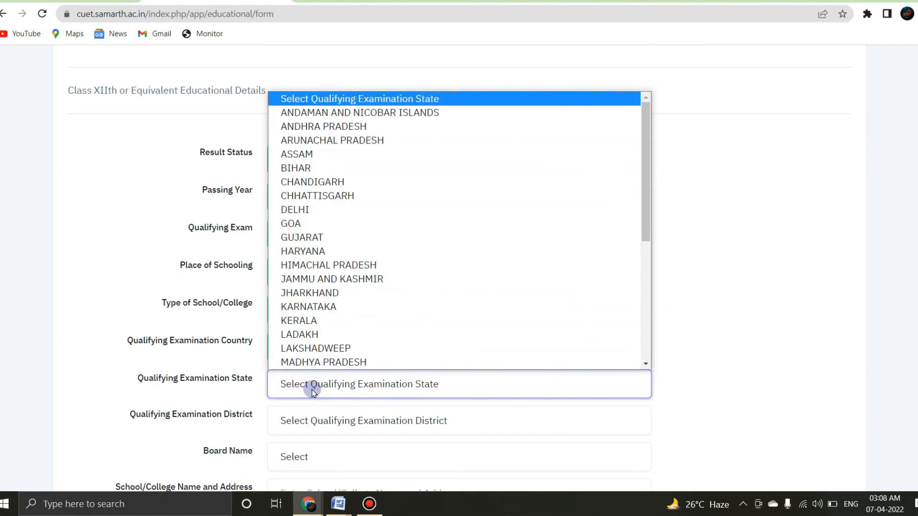
left_click(302, 209)
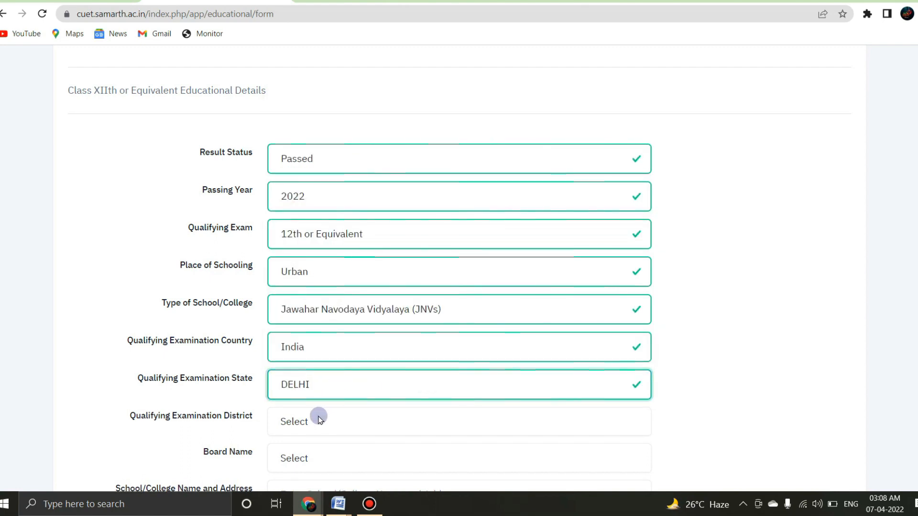
left_click(319, 420)
left_click(309, 372)
scroll(307, 370, "down", 4)
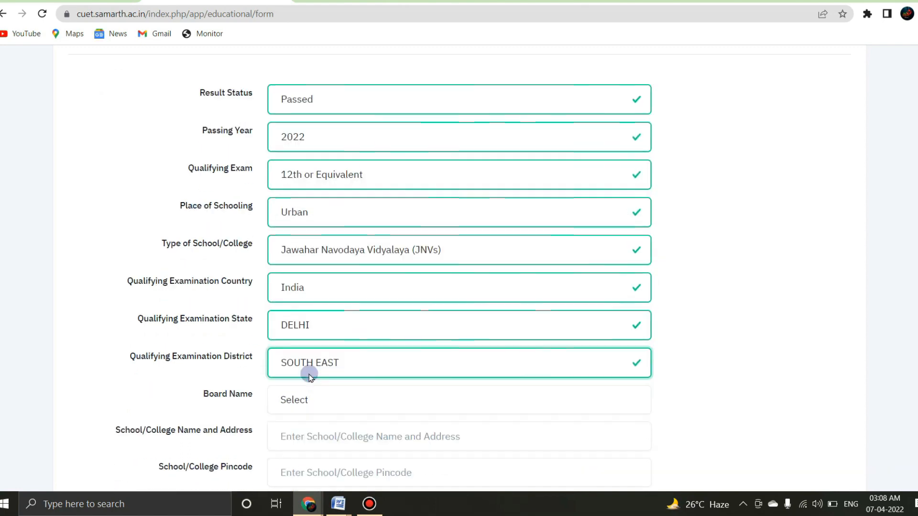
Step: Select CBSE I (CBSE INTERNATIONAL) as the board and enter the school name and address
left_click(319, 272)
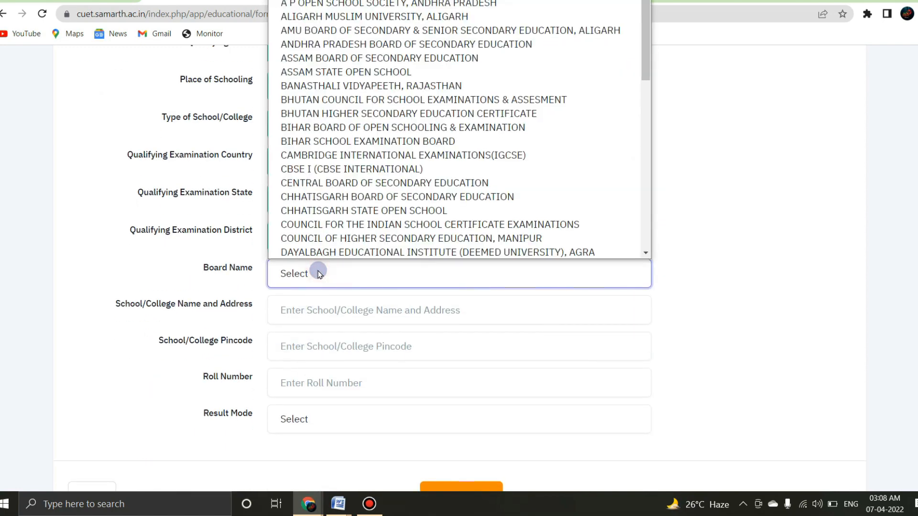
left_click(317, 169)
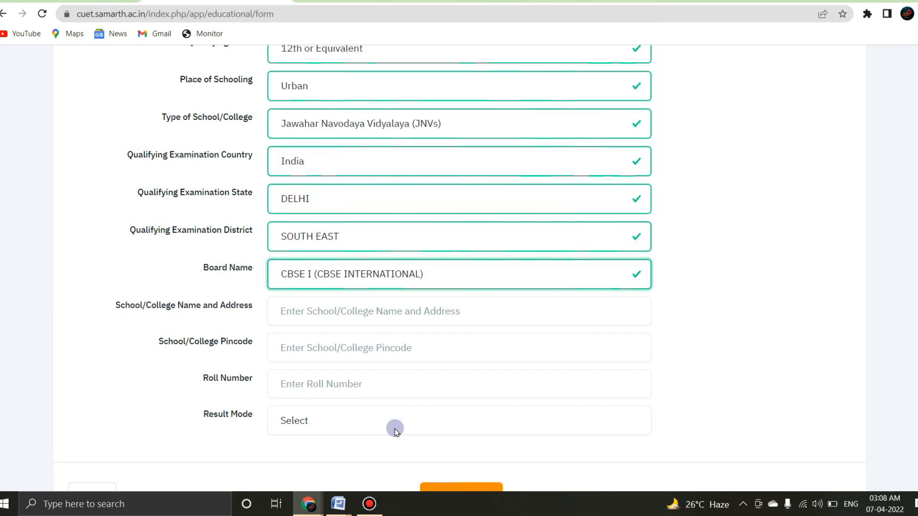
left_click(328, 311)
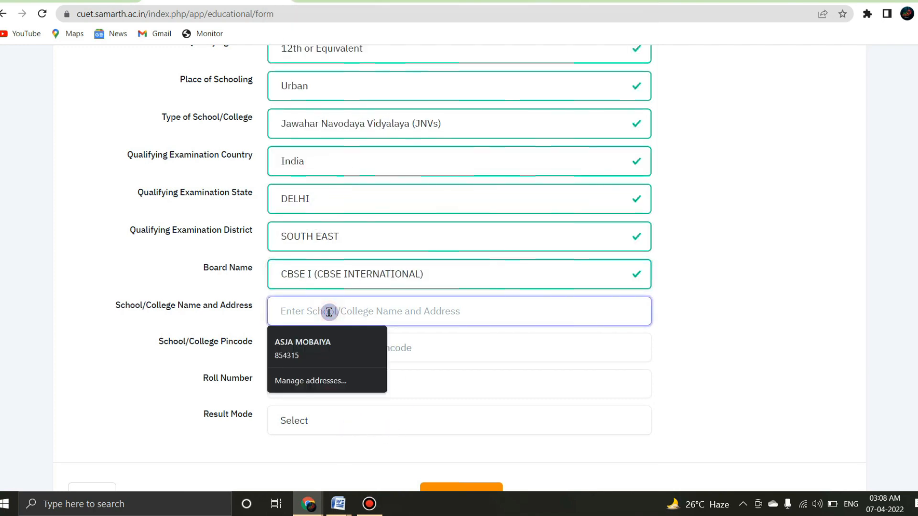
type("e rfygw4t f")
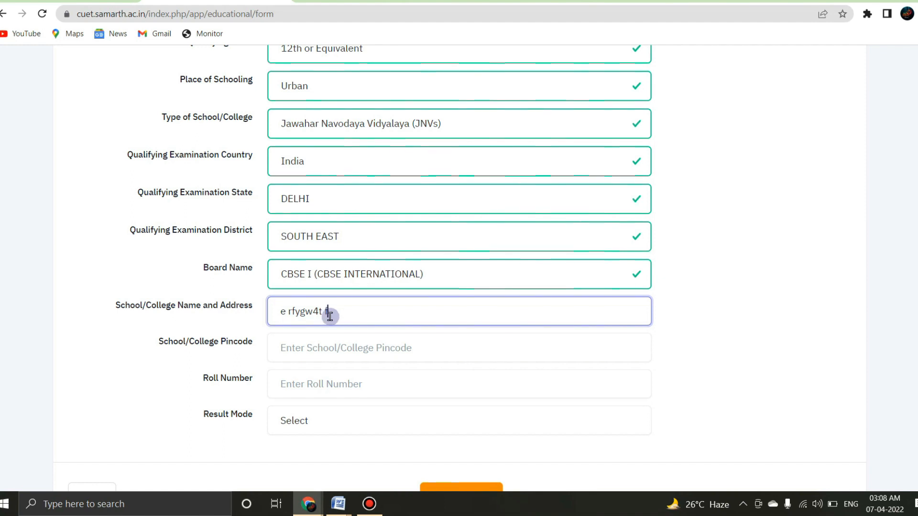
Step: Fill in the school pincode and the candidate's roll number, trimming extra characters
left_click(329, 349)
type("110025")
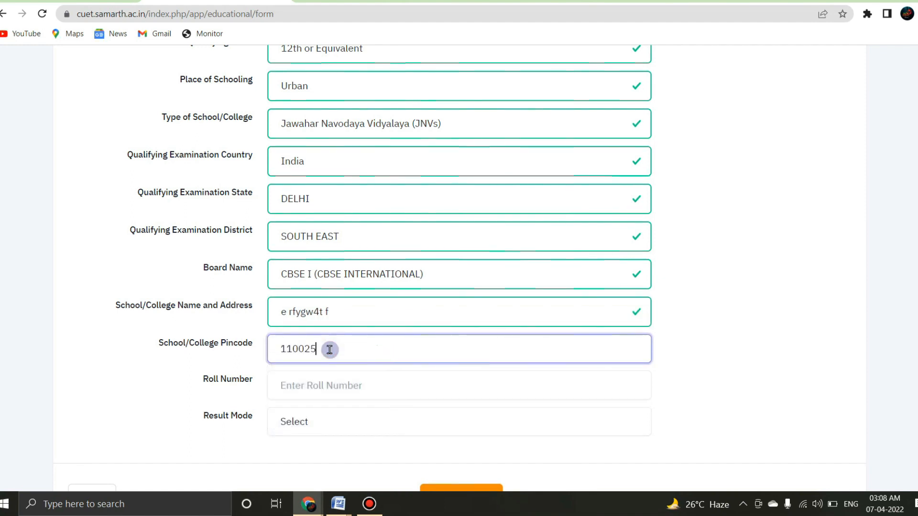
left_click(341, 378)
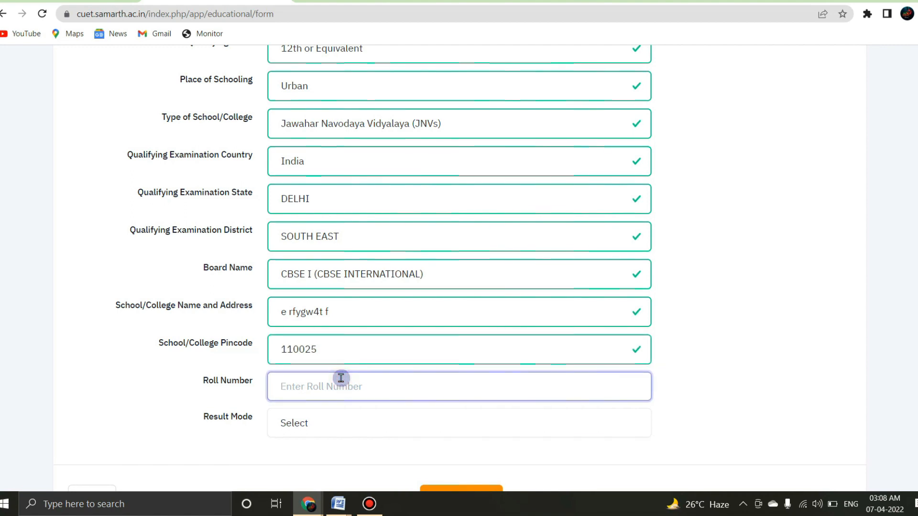
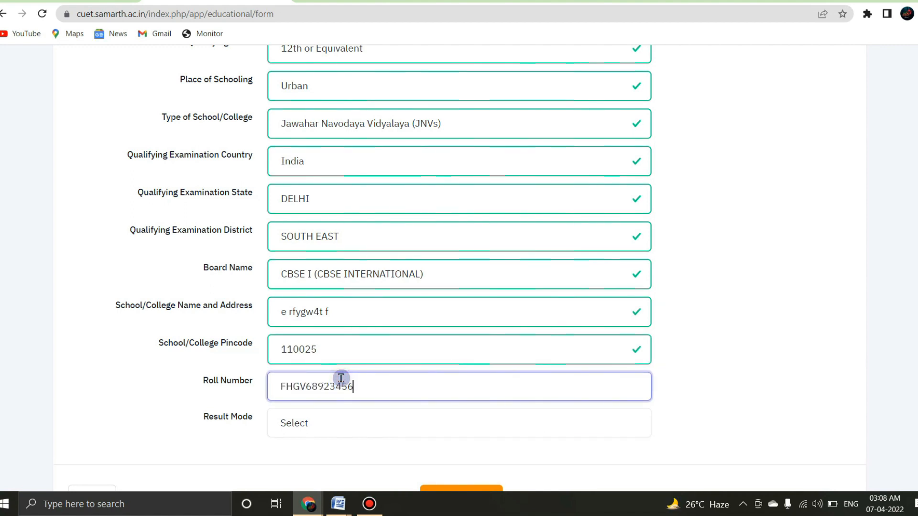
key("BackSpace")
key("BackSpace")
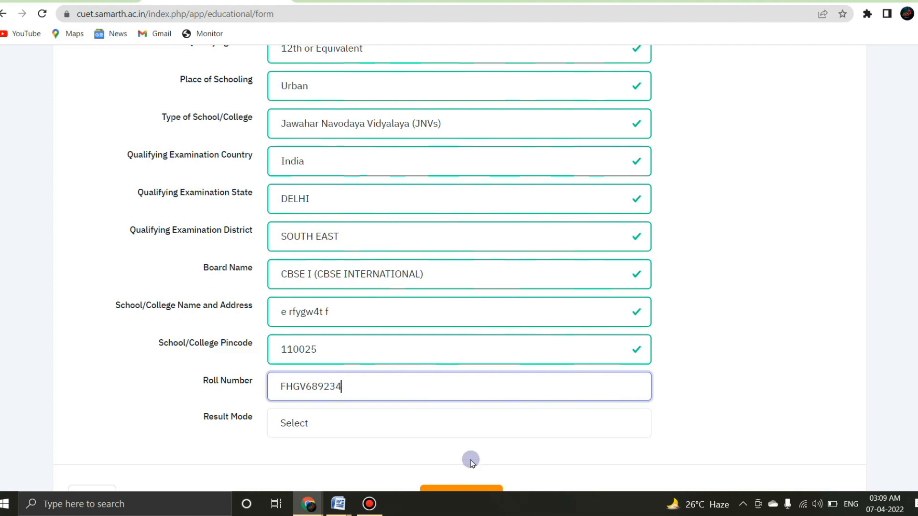
left_click(354, 423)
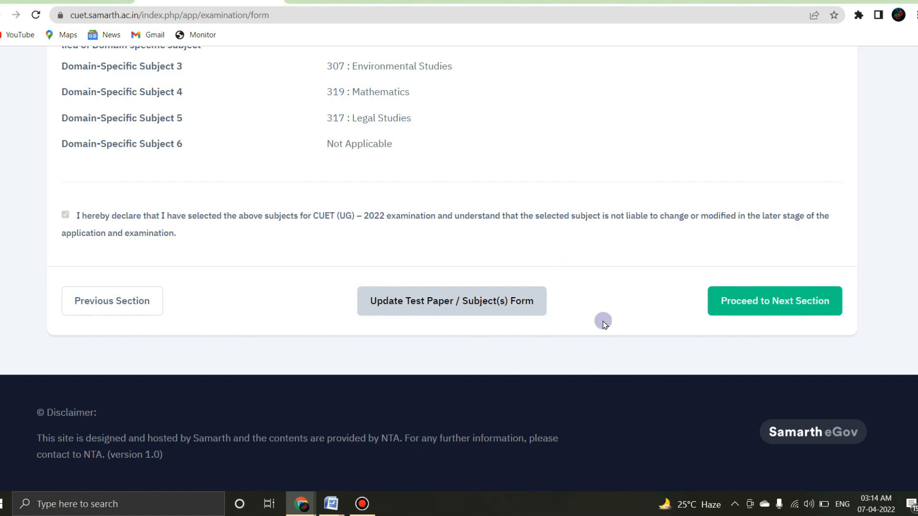
Step: Proceed from the saved Environmental Studies, Mathematics and Legal Studies subject page to centre selection
left_click(750, 309)
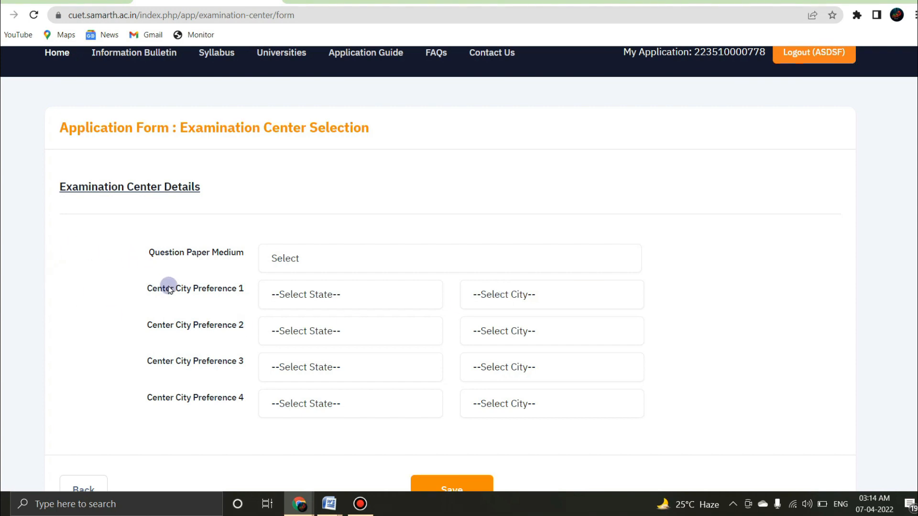
Step: Set Hindi as question paper medium and DELHI / DELHI/NEW DELHI (DL01) as preference 1
left_click(301, 264)
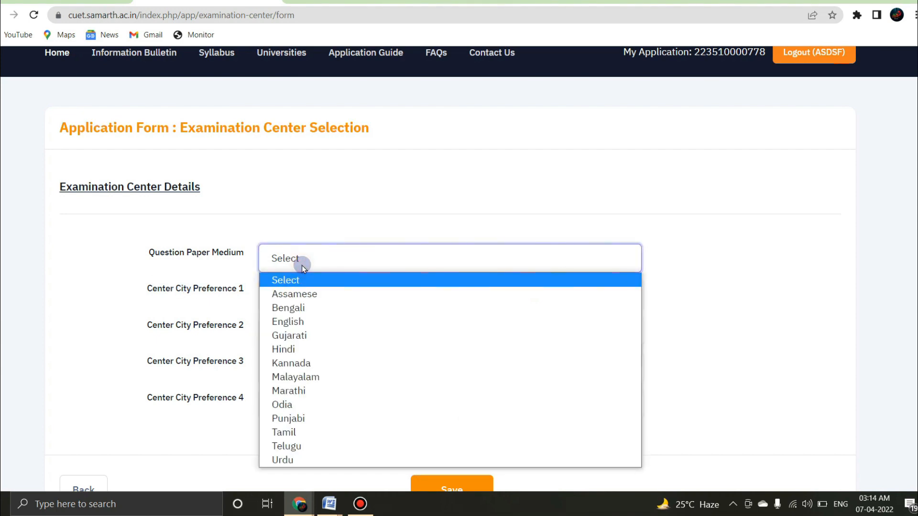
left_click(299, 350)
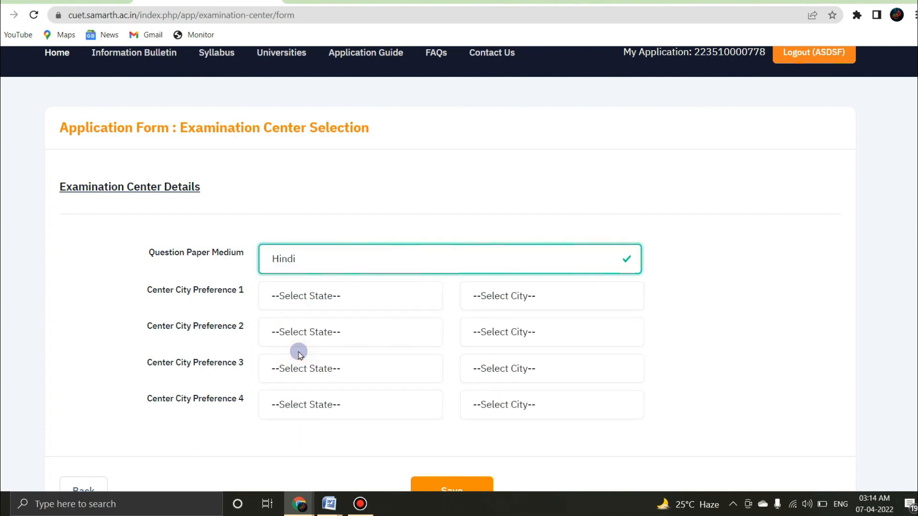
left_click(324, 296)
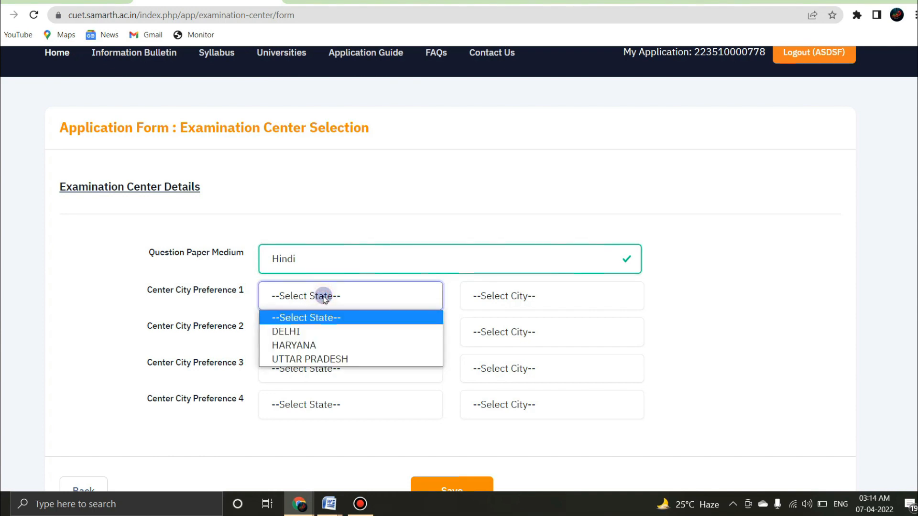
left_click(302, 331)
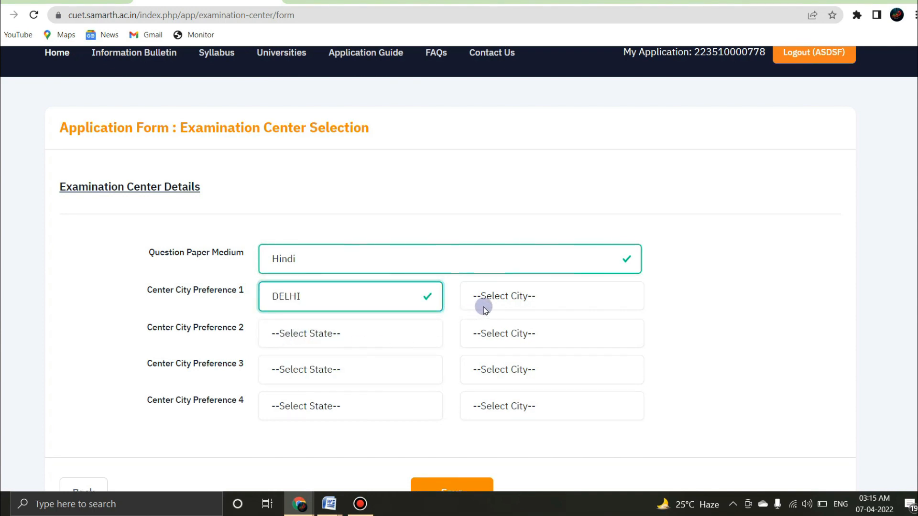
left_click(494, 297)
left_click(492, 331)
Step: Set preference 2 to HARYANA / FARIDABAD (HR03) and preference 3 to UTTAR PRADESH / NOIDA/GREATER NOIDA (UP09)
left_click(320, 335)
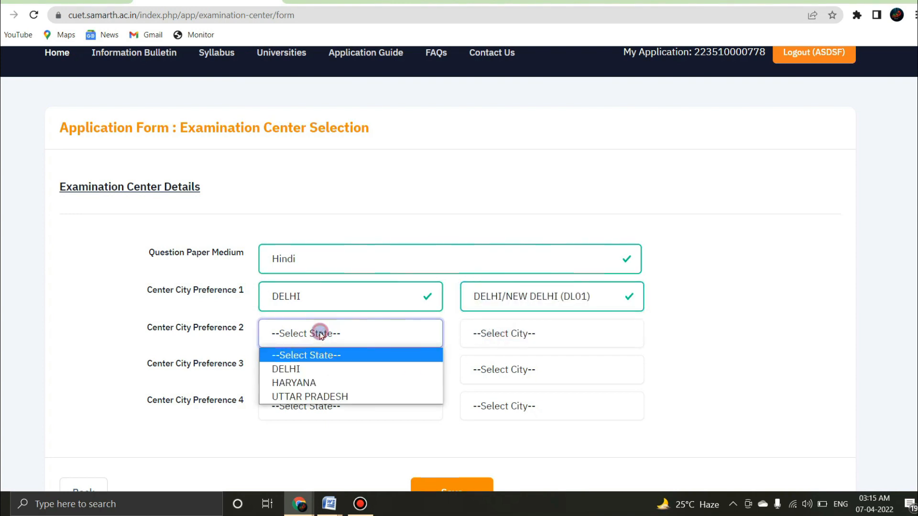
left_click(314, 382)
left_click(525, 337)
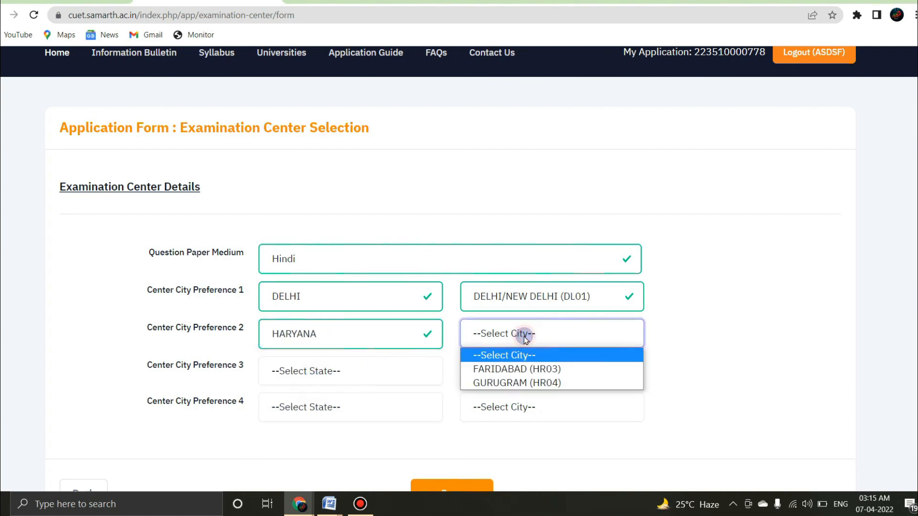
left_click(515, 369)
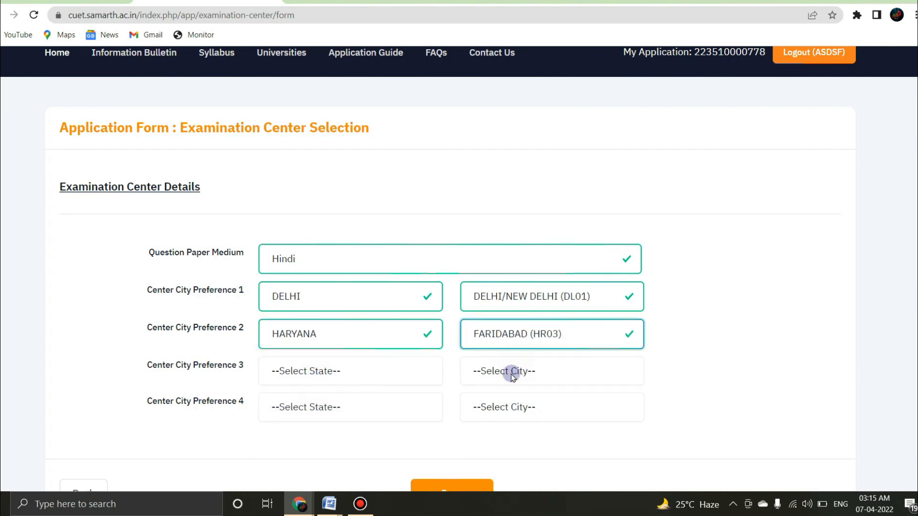
left_click(313, 373)
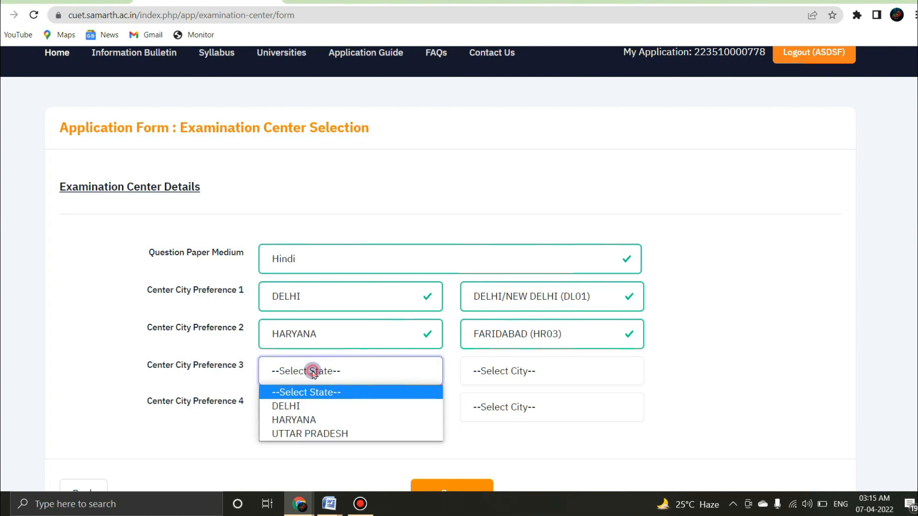
left_click(321, 436)
left_click(493, 377)
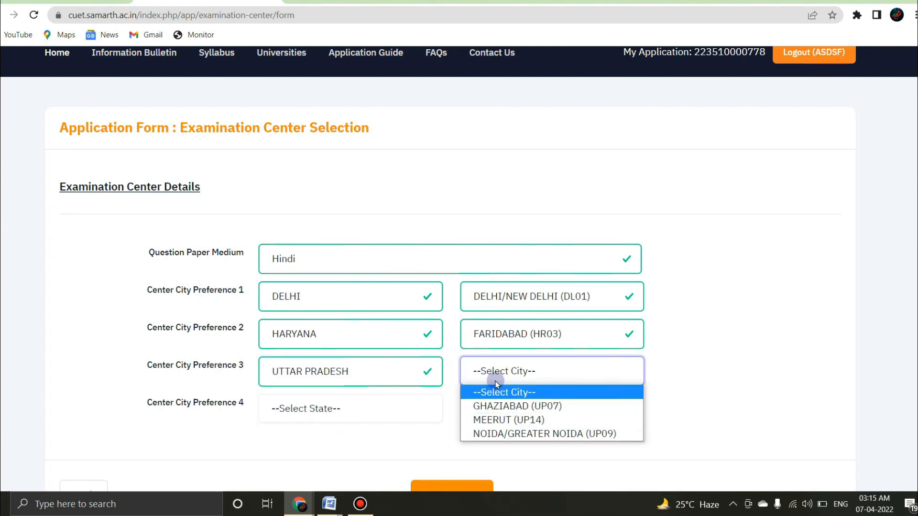
left_click(494, 435)
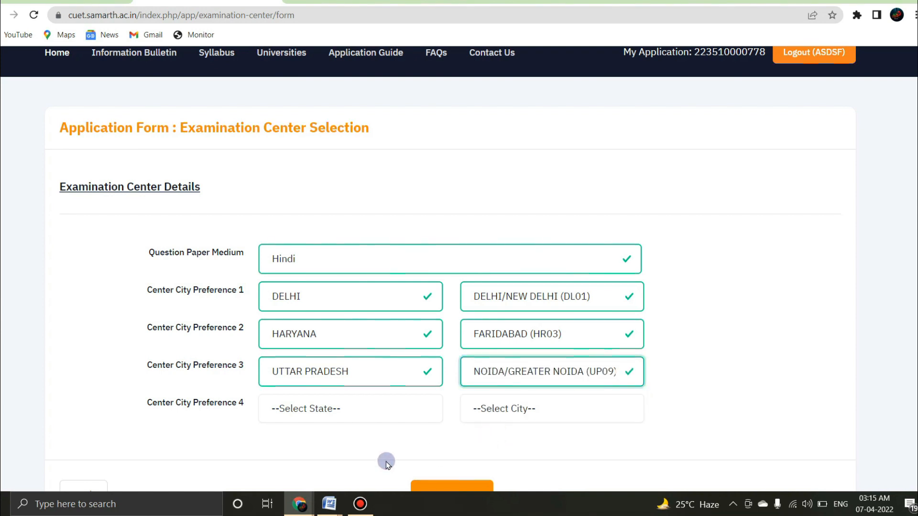
Step: Set preference 4 to HARYANA / GURUGRAM (HR04) after dismissing the duplicate Delhi warning
left_click(351, 400)
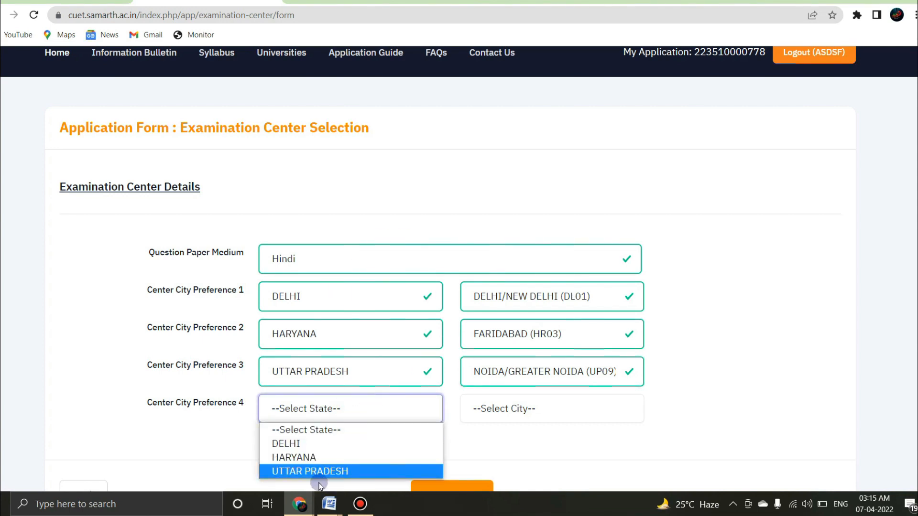
left_click(295, 442)
left_click(549, 411)
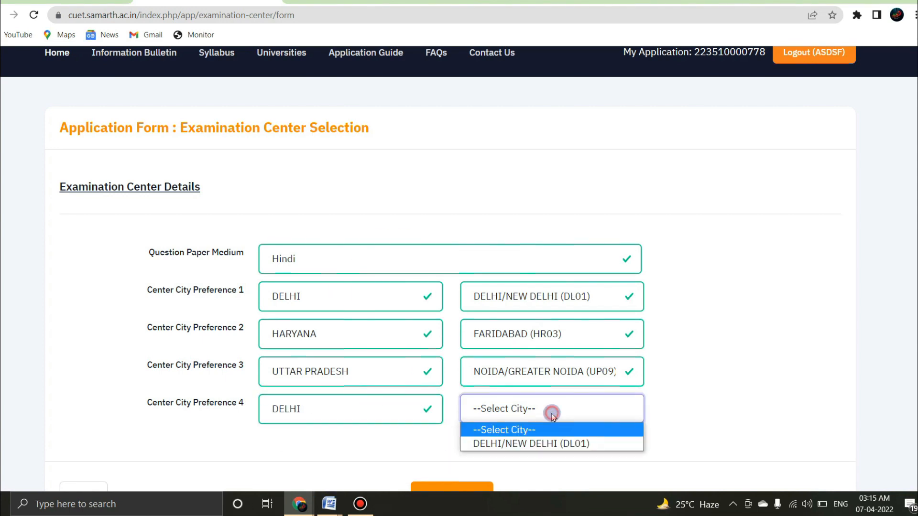
left_click(537, 445)
left_click(557, 86)
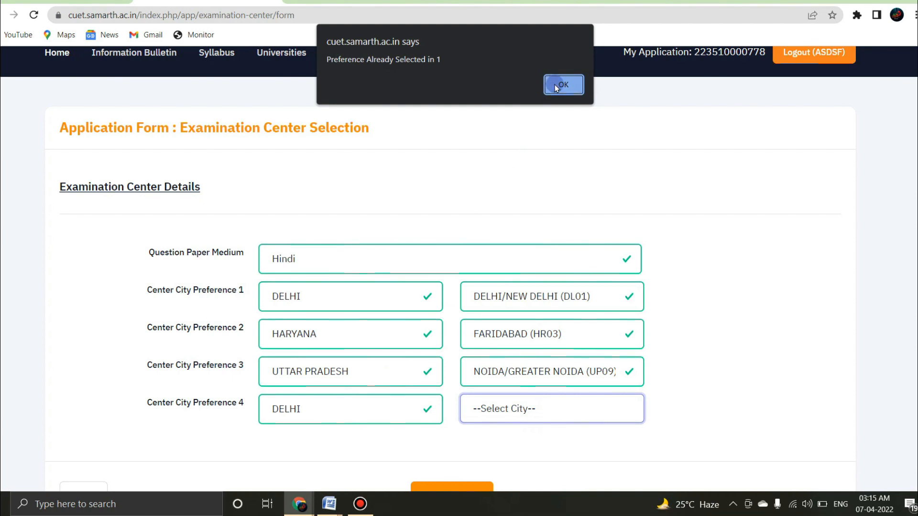
left_click(374, 414)
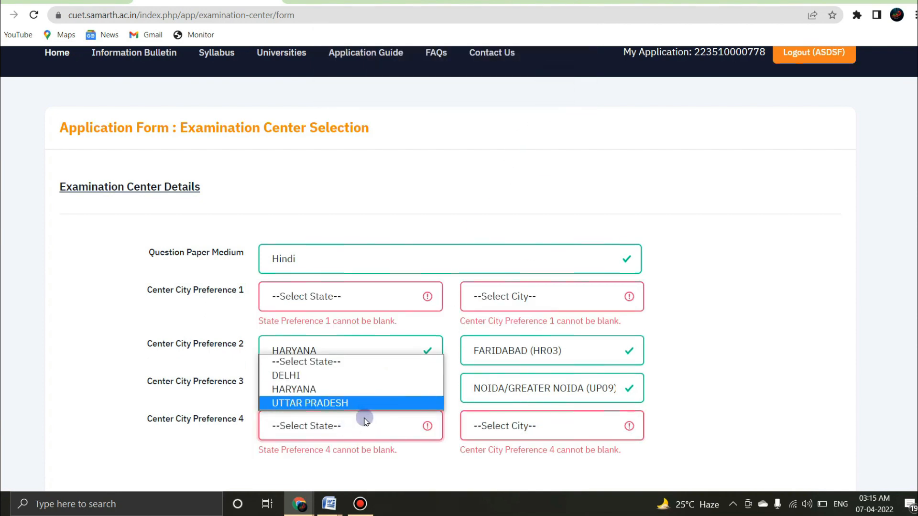
left_click(364, 423)
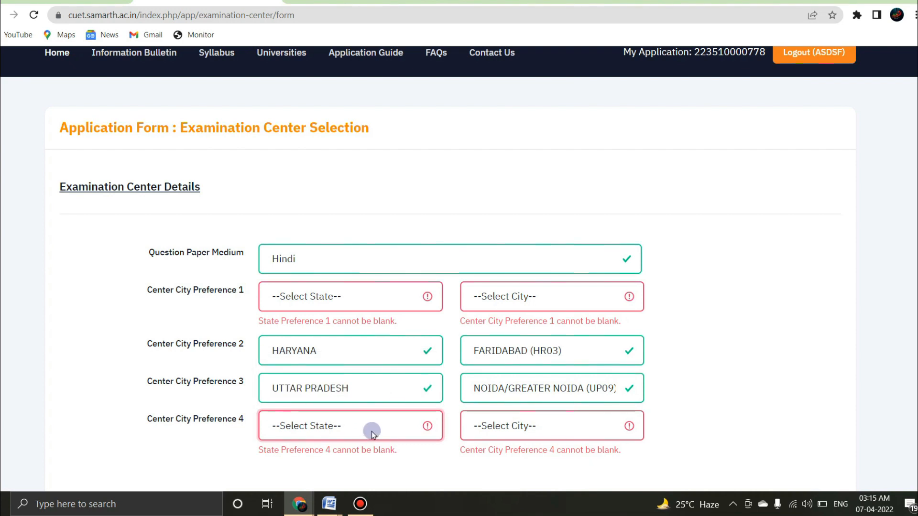
left_click(371, 436)
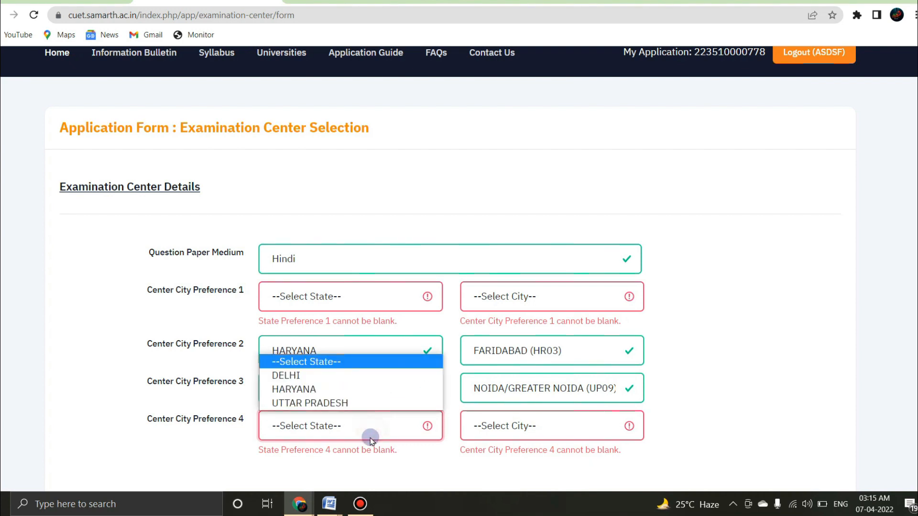
left_click(305, 389)
left_click(561, 427)
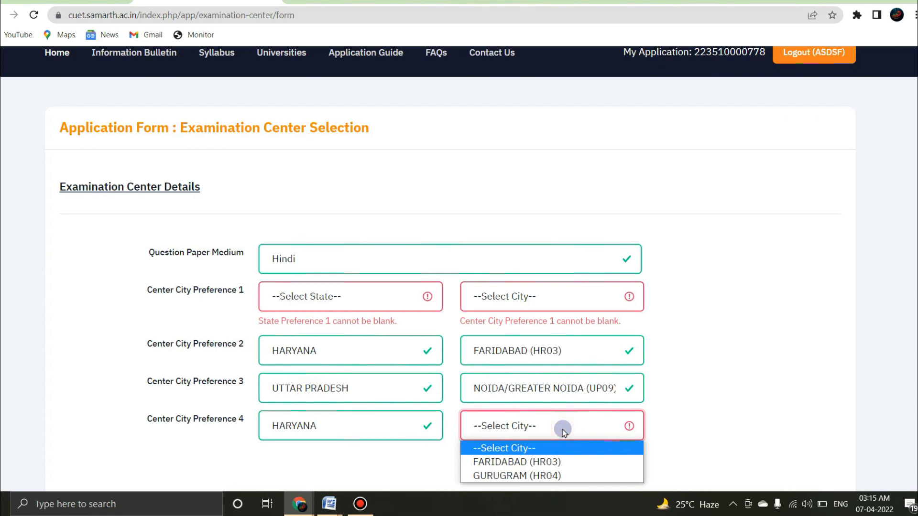
left_click(522, 475)
Step: Reselect DELHI / DELHI/NEW DELHI (DL01) for preference 1 and save the centre choices with Update
scroll(588, 433, "down", 3)
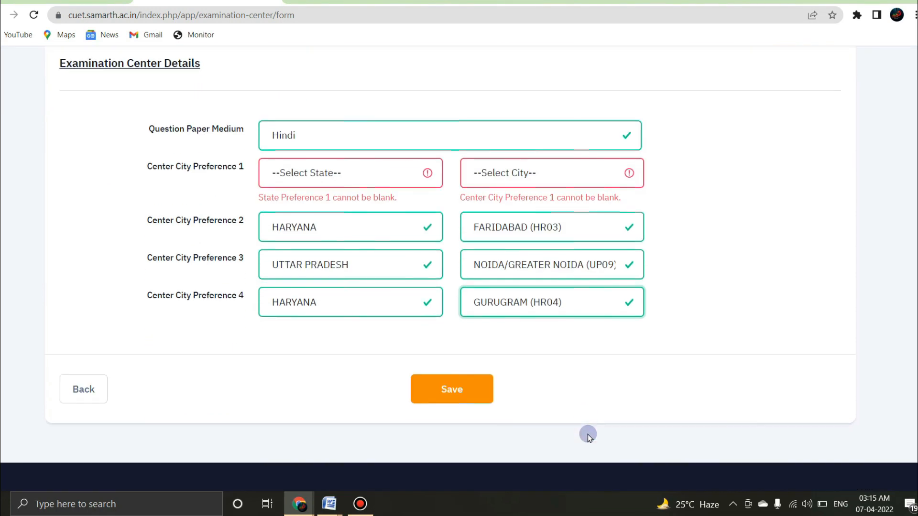
left_click(352, 177)
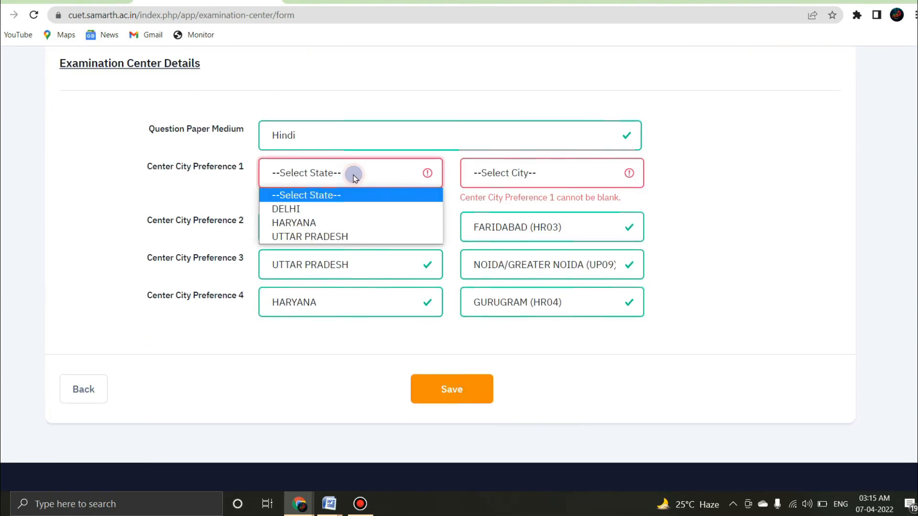
left_click(318, 209)
left_click(533, 174)
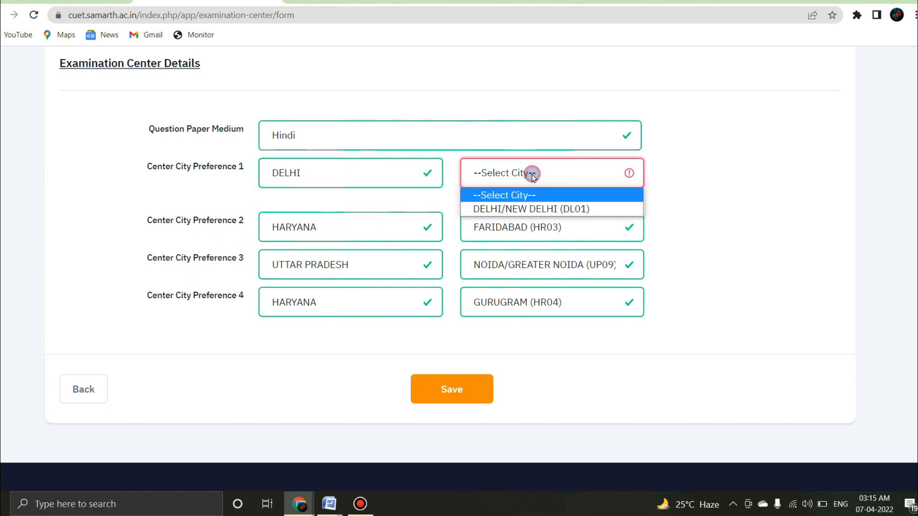
left_click(528, 209)
scroll(499, 293, "down", 2)
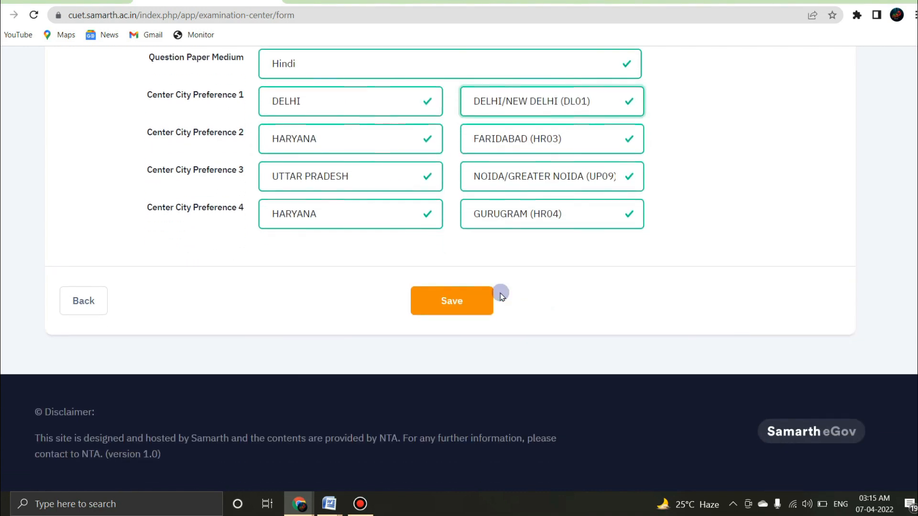
left_click(452, 309)
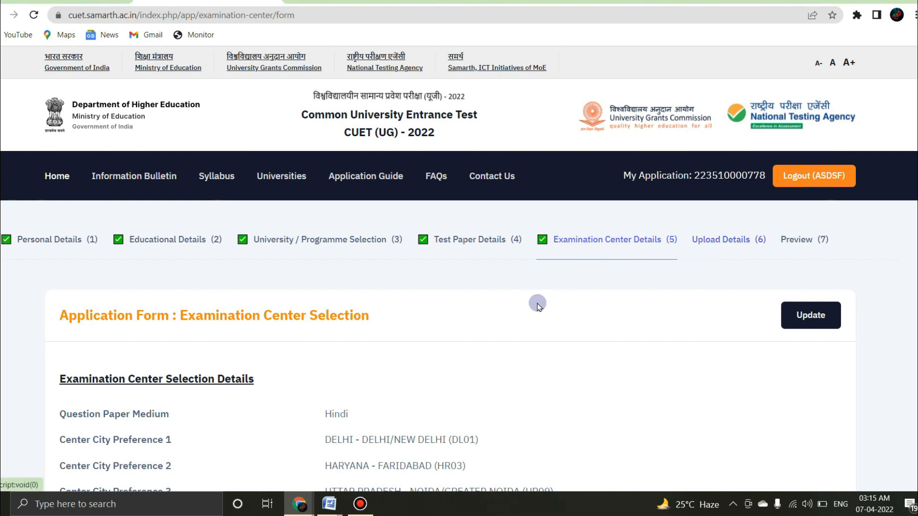
scroll(498, 308, "down", 6)
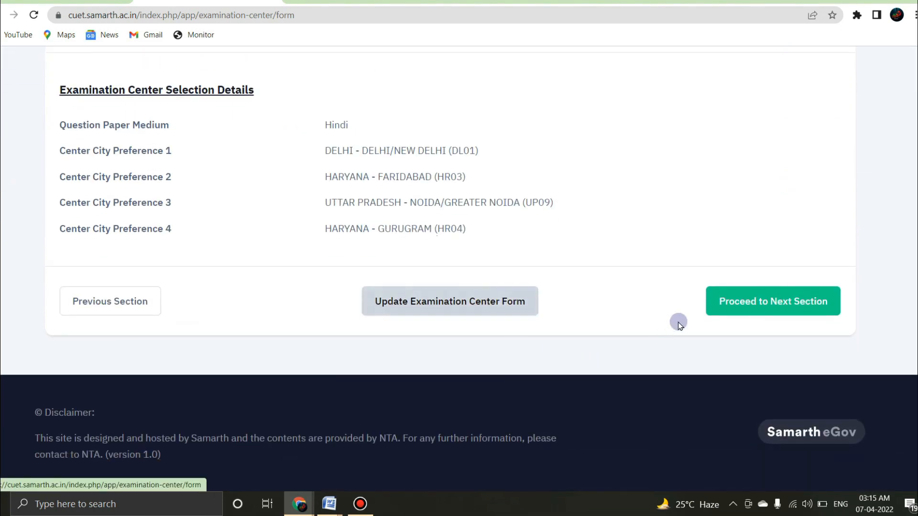
Step: Go to the Upload Documents section and attach the CV document from Downloads as the photograph
left_click(731, 305)
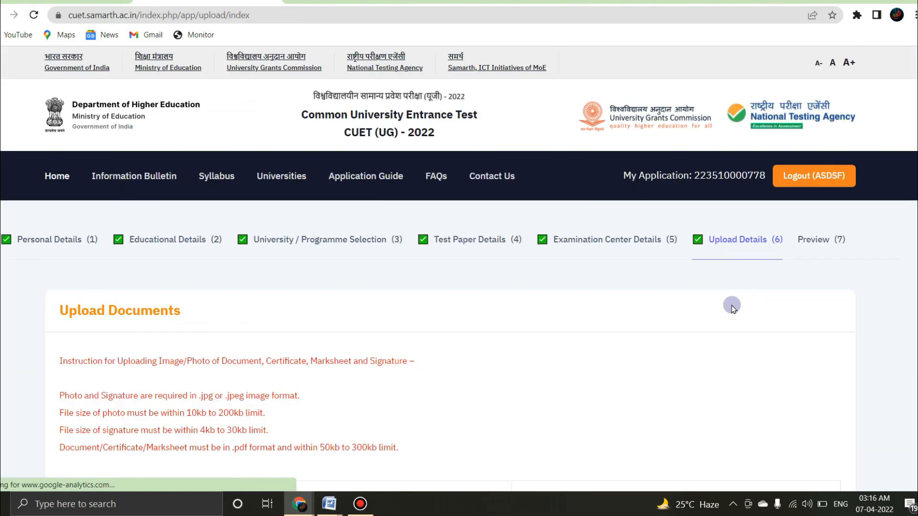
scroll(585, 336, "down", 5)
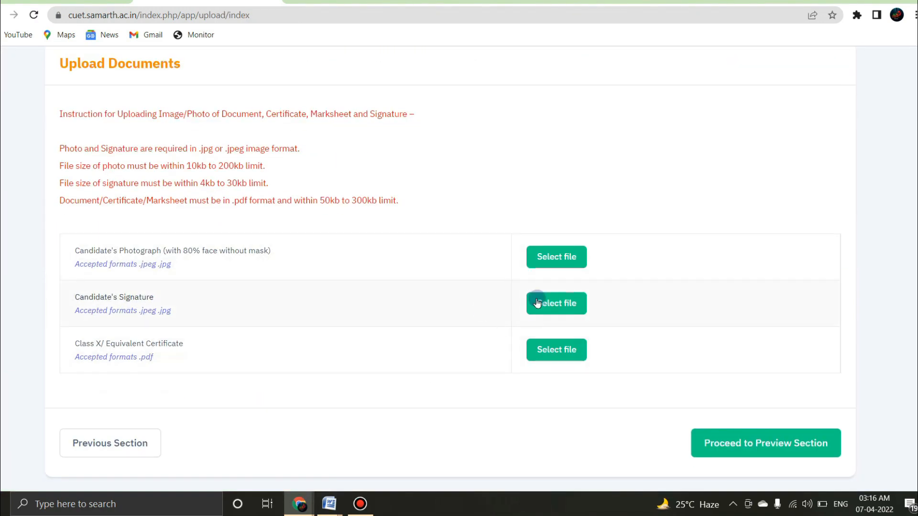
left_click(563, 258)
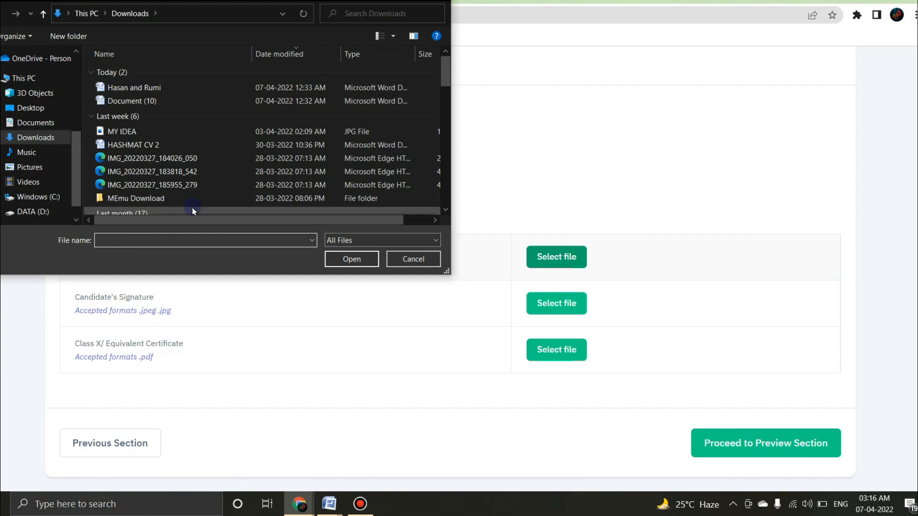
left_click(134, 144)
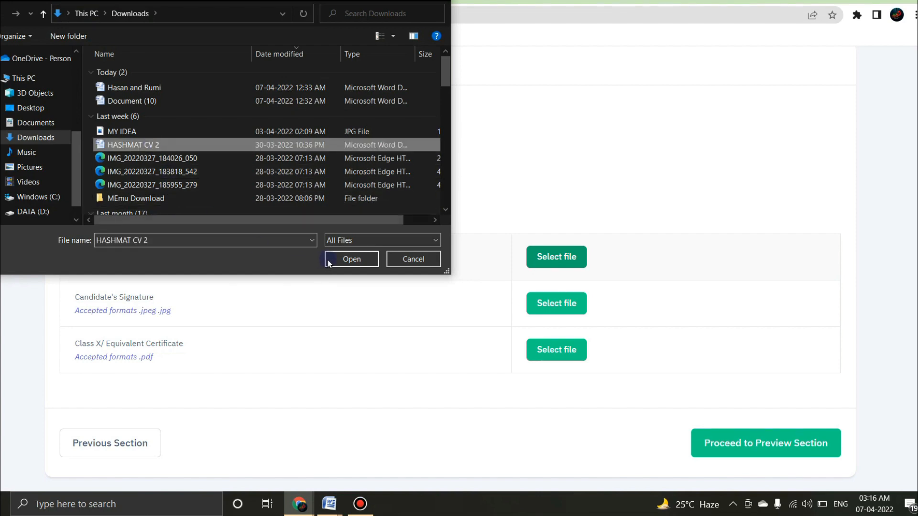
left_click(326, 261)
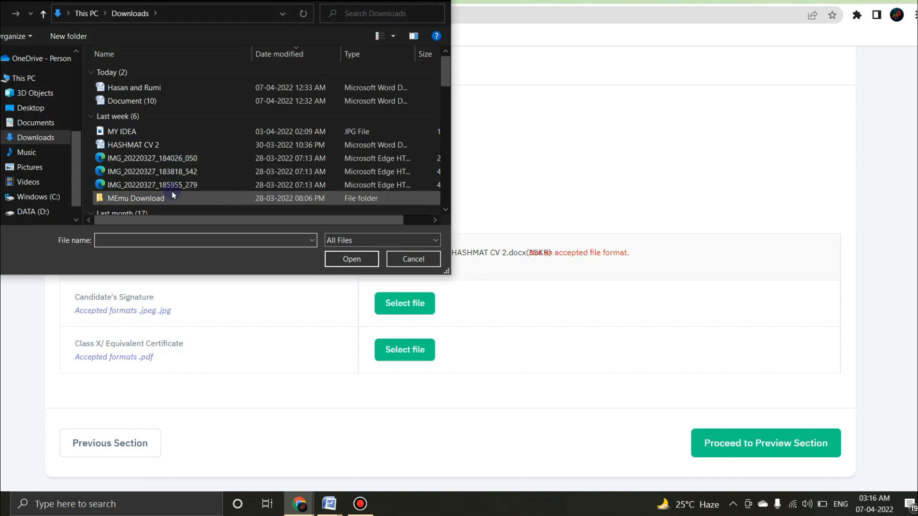
Step: Retry the photograph with IMG_20220327_183818_542, then attempt Proceed to Preview Section
left_click(171, 178)
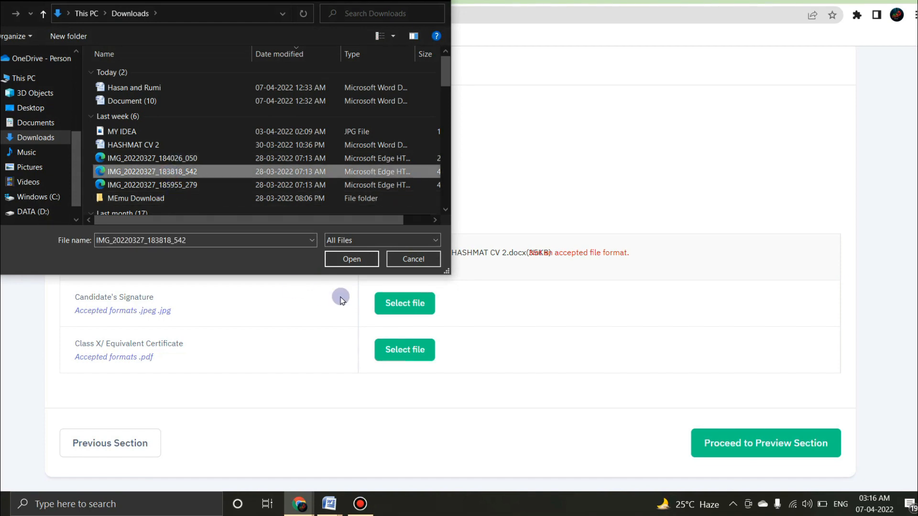
left_click(343, 258)
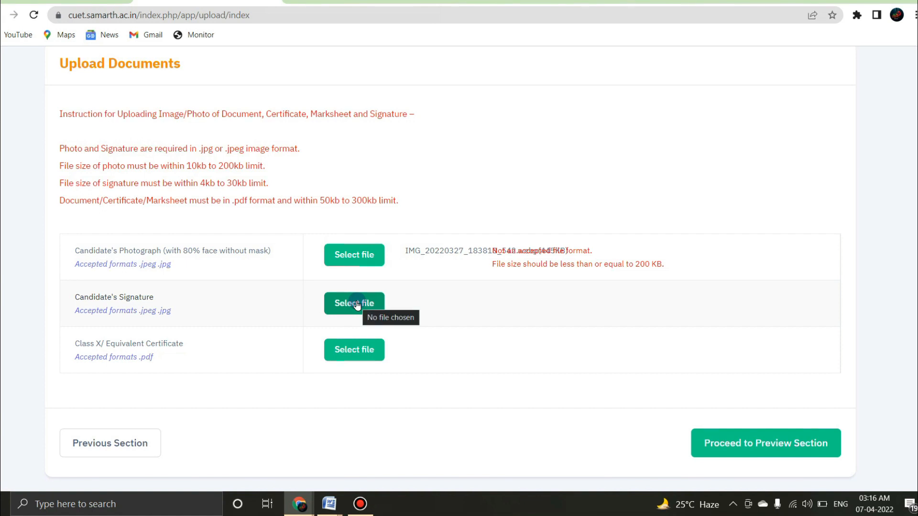
left_click(716, 452)
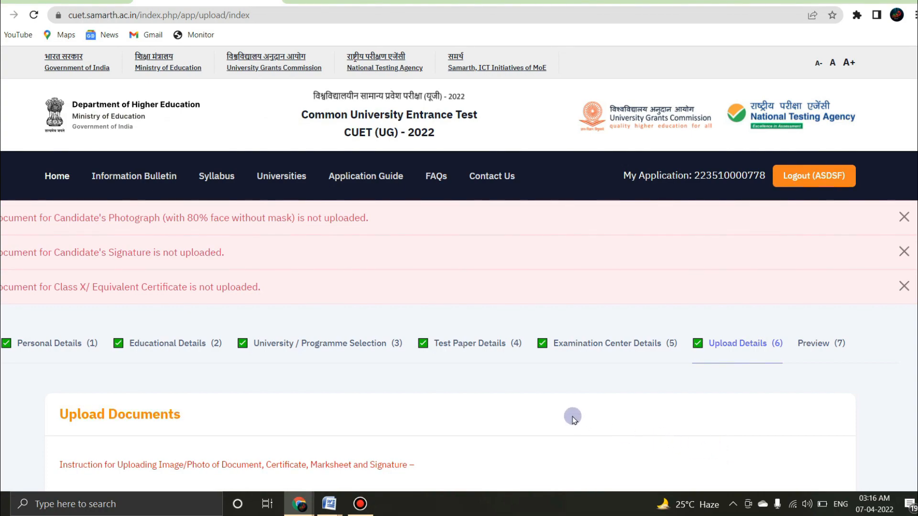
Step: Try Proceed to Preview Section again from the Upload Documents page
scroll(573, 418, "down", 5)
scroll(572, 415, "down", 5)
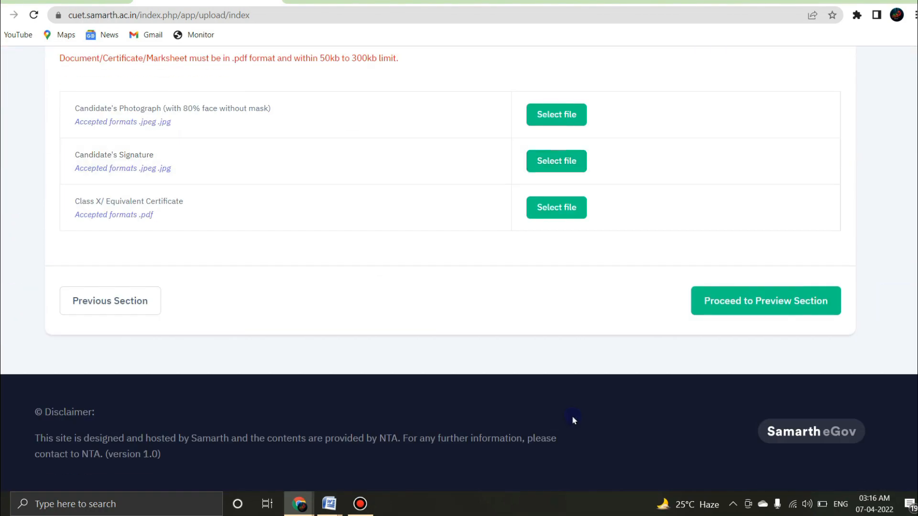
scroll(571, 415, "up", 8)
scroll(573, 418, "up", 3)
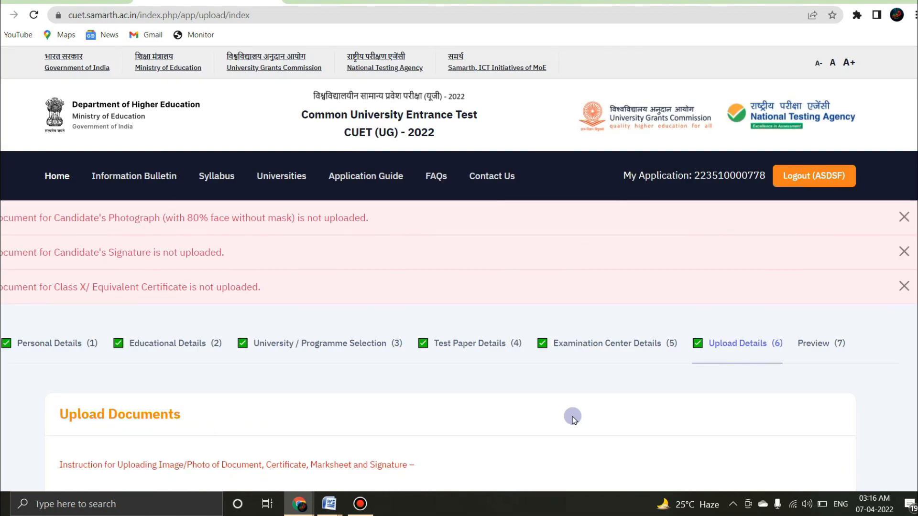
scroll(573, 417, "down", 10)
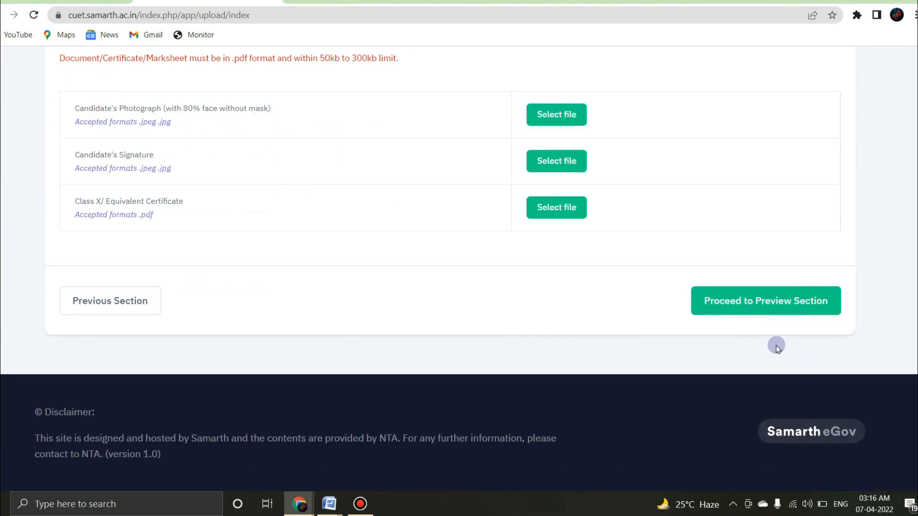
left_click(758, 301)
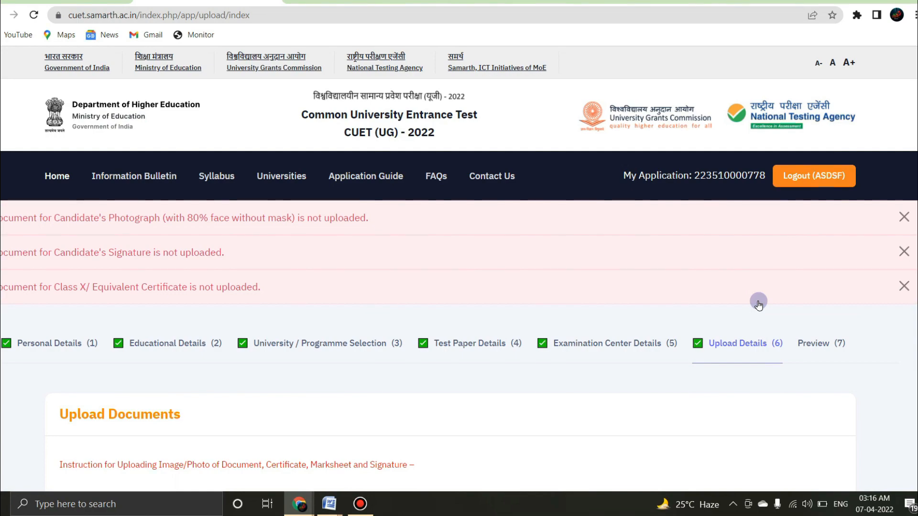
Step: Retry once more and review the alerts that photograph, signature and Class X certificate are missing
scroll(603, 403, "down", 6)
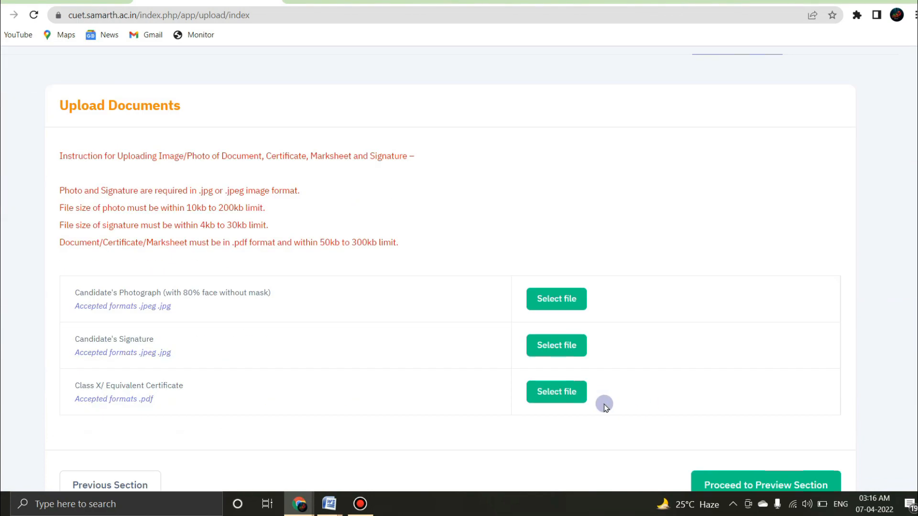
scroll(603, 403, "down", 4)
scroll(603, 403, "up", 7)
scroll(603, 405, "up", 3)
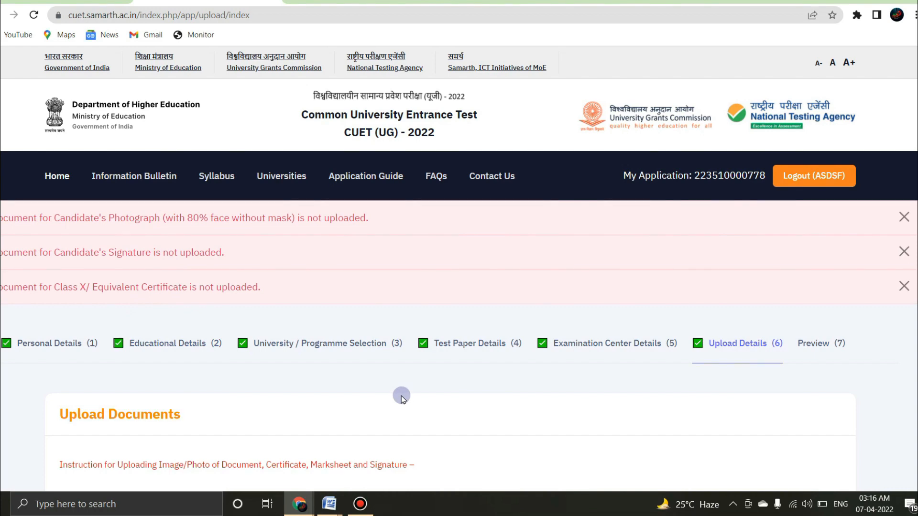
scroll(401, 396, "down", 9)
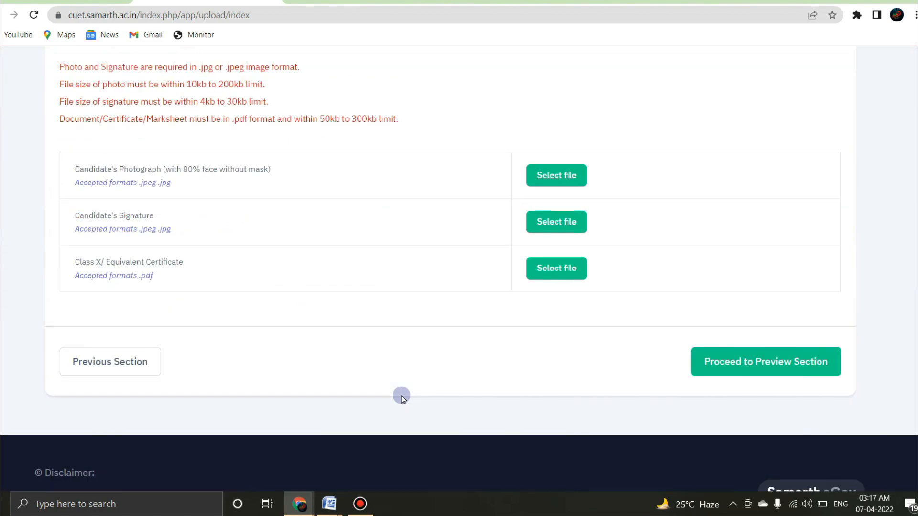
left_click(727, 361)
scroll(450, 407, "up", 1)
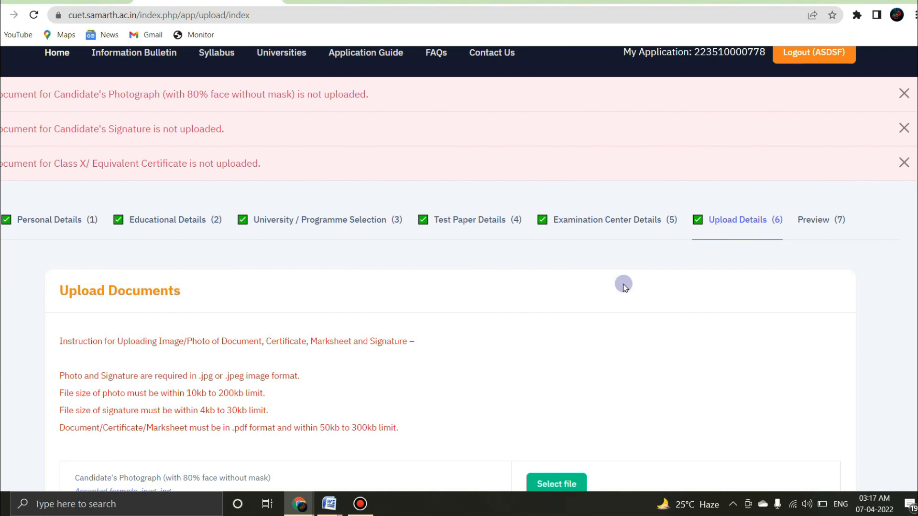
scroll(539, 327, "down", 1)
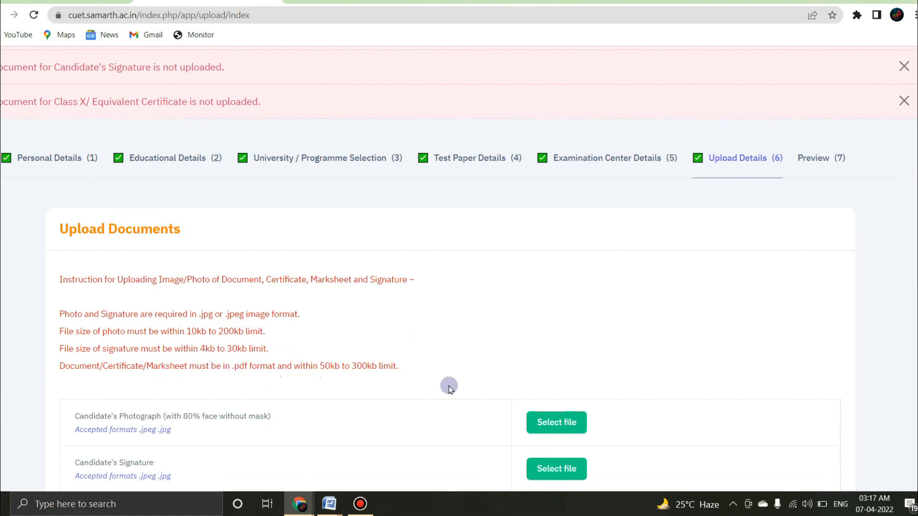
scroll(579, 270, "up", 4)
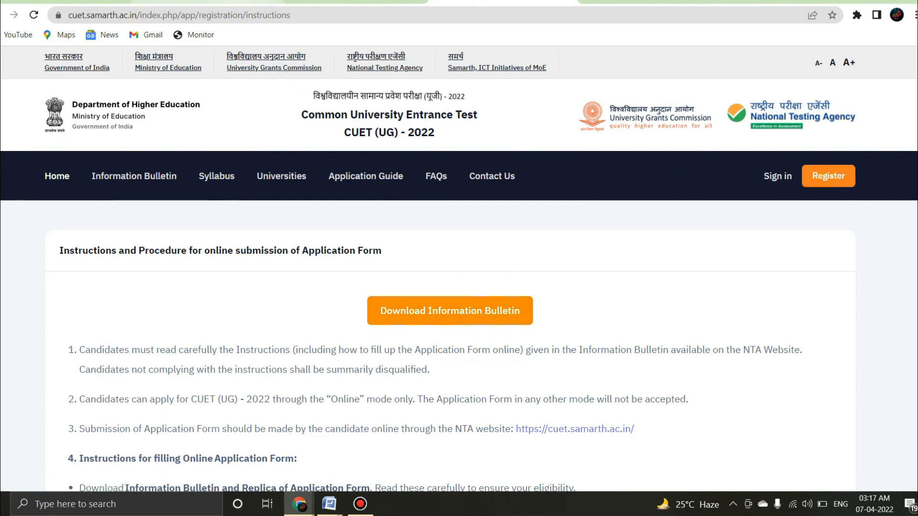
Step: Switch from the instructions page to the CUETUG2022IB.pdf bulletin and scroll its opening pages
left_click(210, 2)
left_click(335, 1)
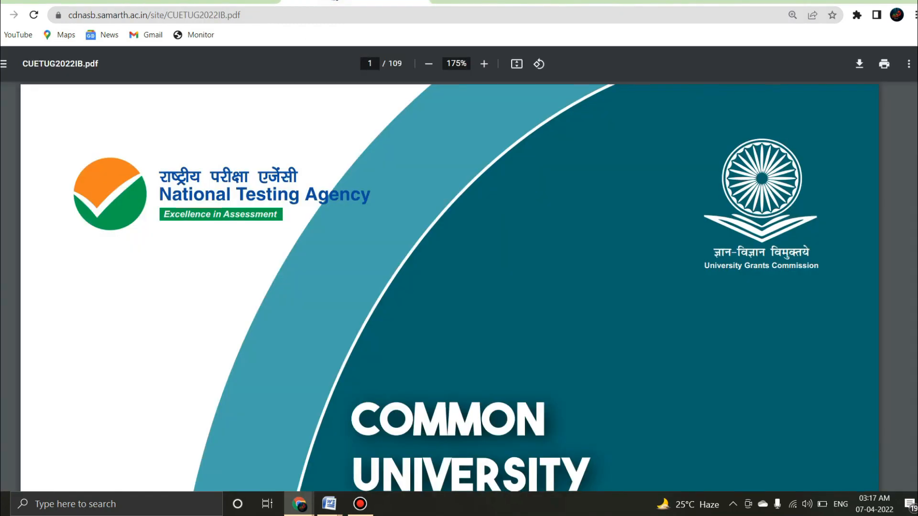
scroll(397, 233, "down", 8)
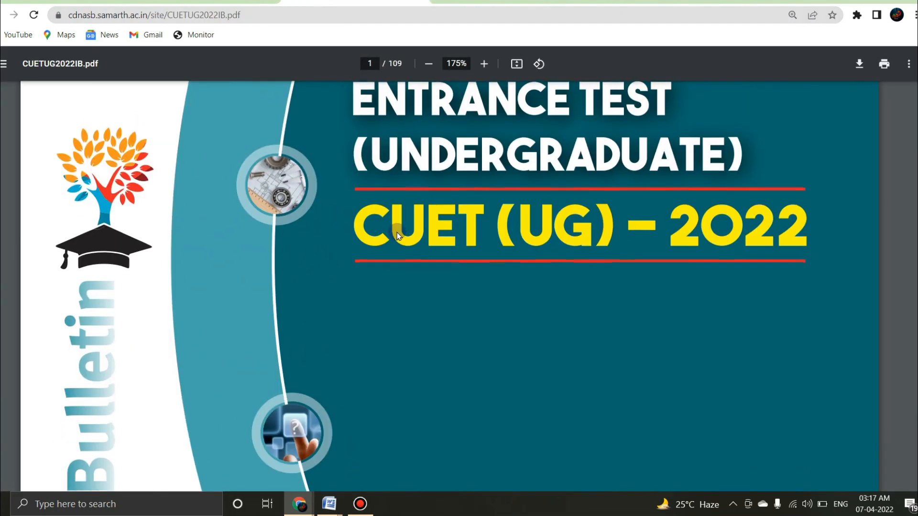
scroll(396, 232, "down", 4)
scroll(396, 235, "down", 5)
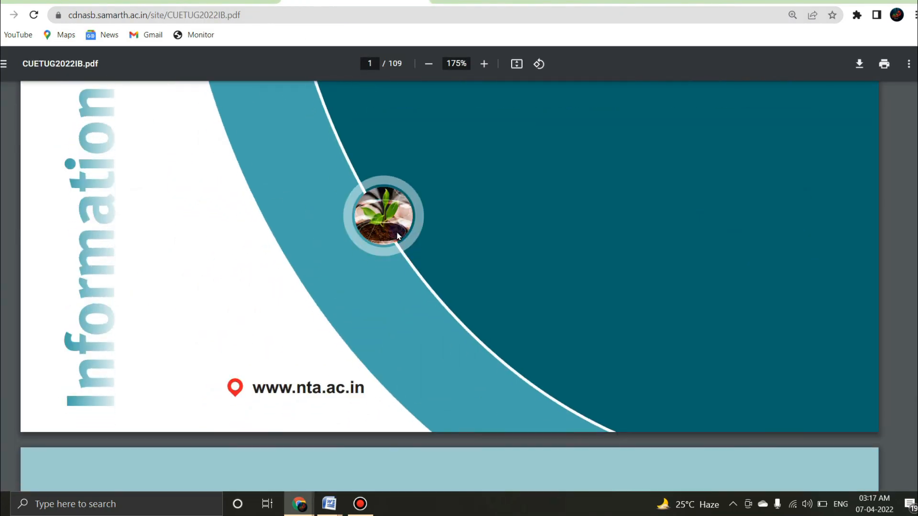
scroll(397, 234, "down", 12)
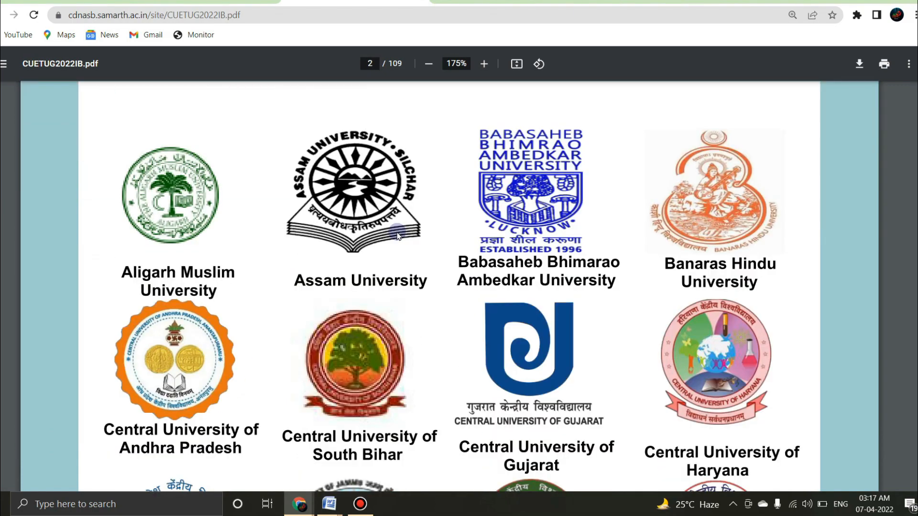
Step: Zoom the bulletin out to 125% and scroll down to the page 6 annexure table
left_click(429, 64)
left_click(428, 64)
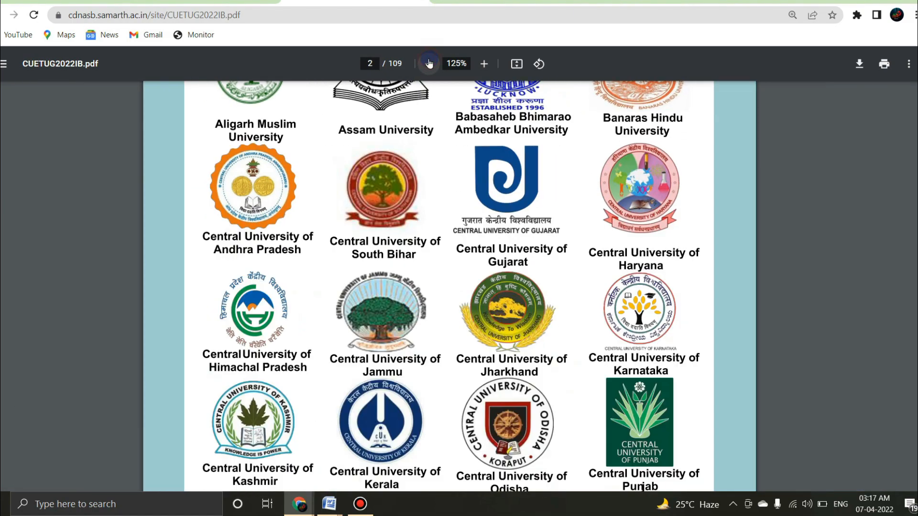
scroll(431, 220, "up", 4)
scroll(432, 220, "down", 10)
scroll(431, 220, "down", 6)
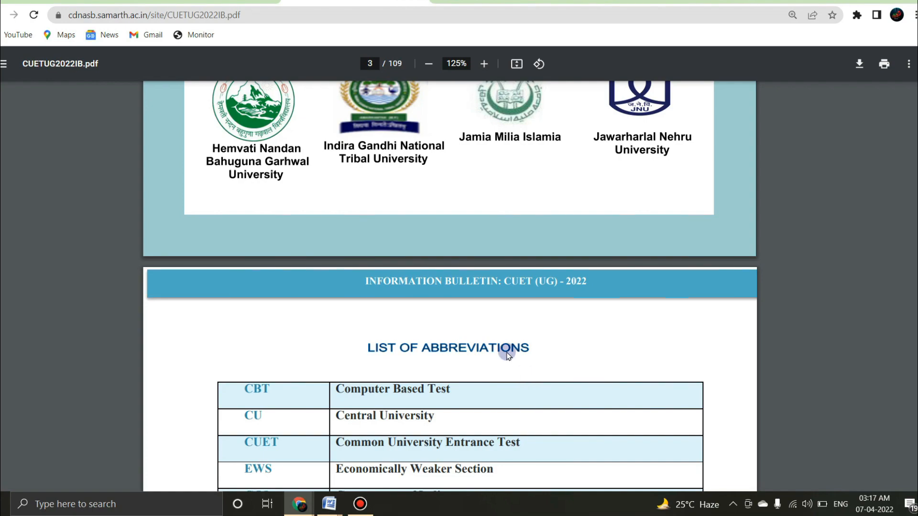
scroll(507, 351, "down", 4)
scroll(507, 355, "down", 15)
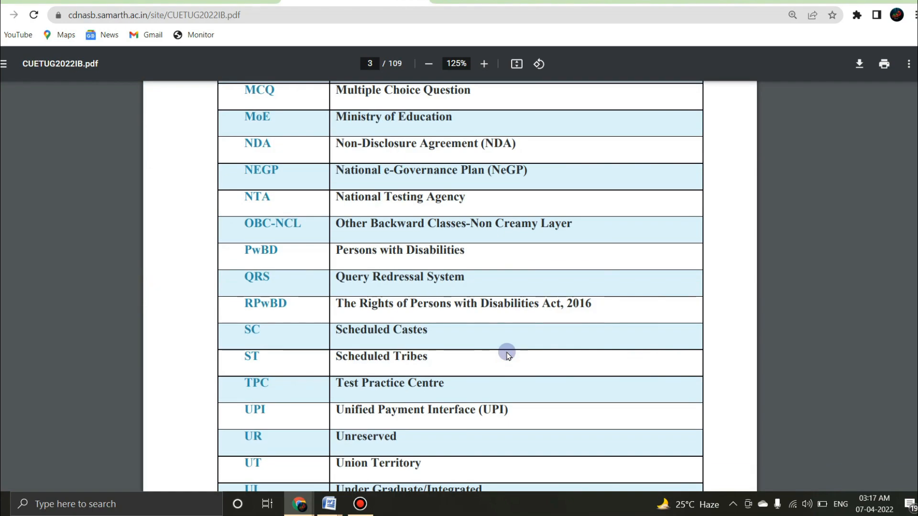
scroll(507, 355, "down", 15)
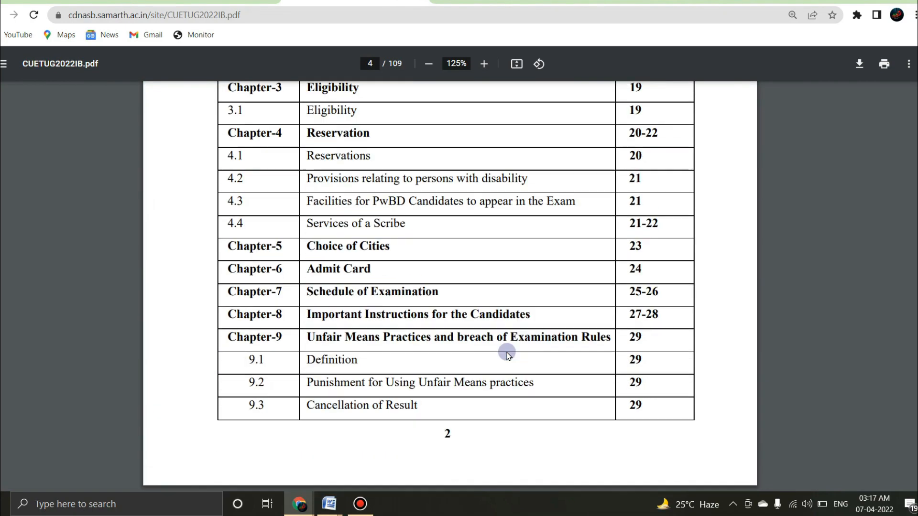
scroll(463, 371, "down", 15)
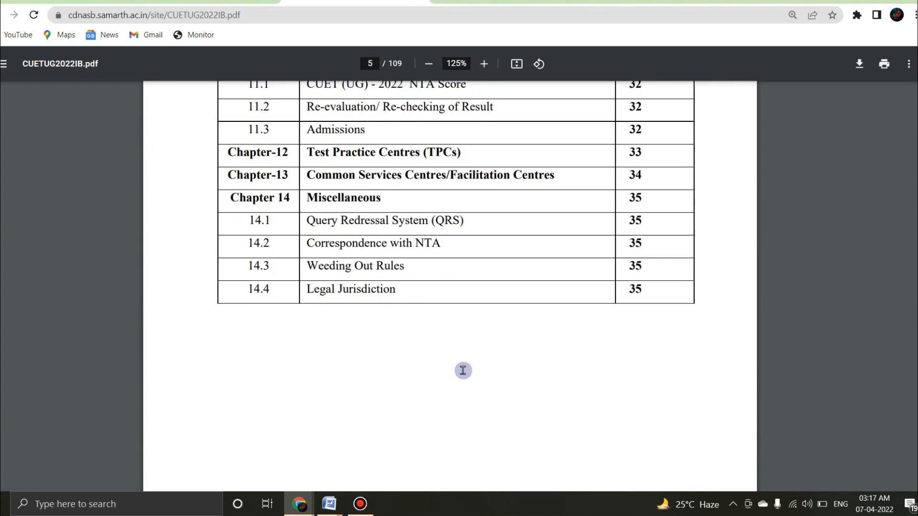